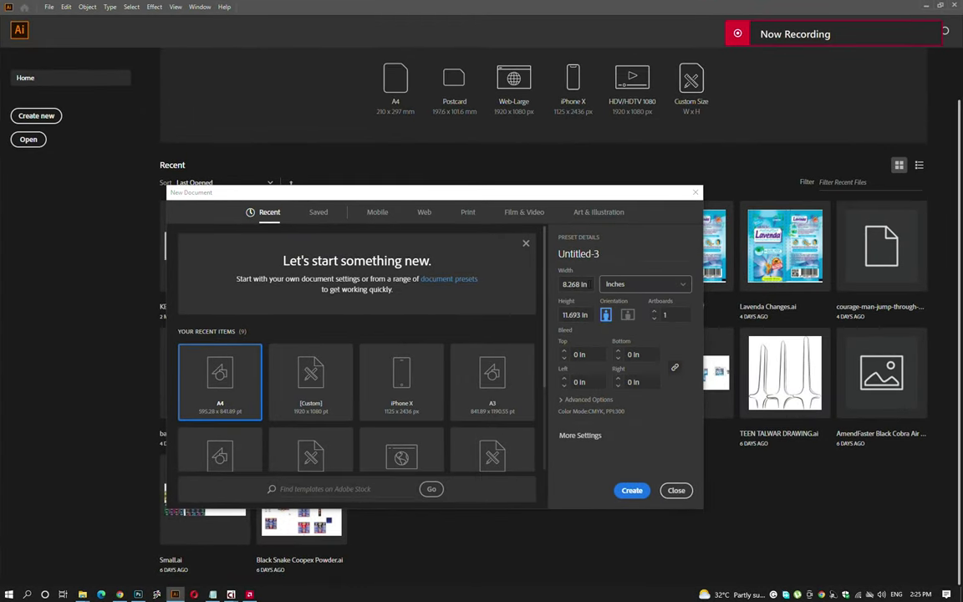
# - Create a 17.5 in wide document and close the Layers and Pathfinder panels
pyautogui.write('7.5')
pyautogui.write('23.5')
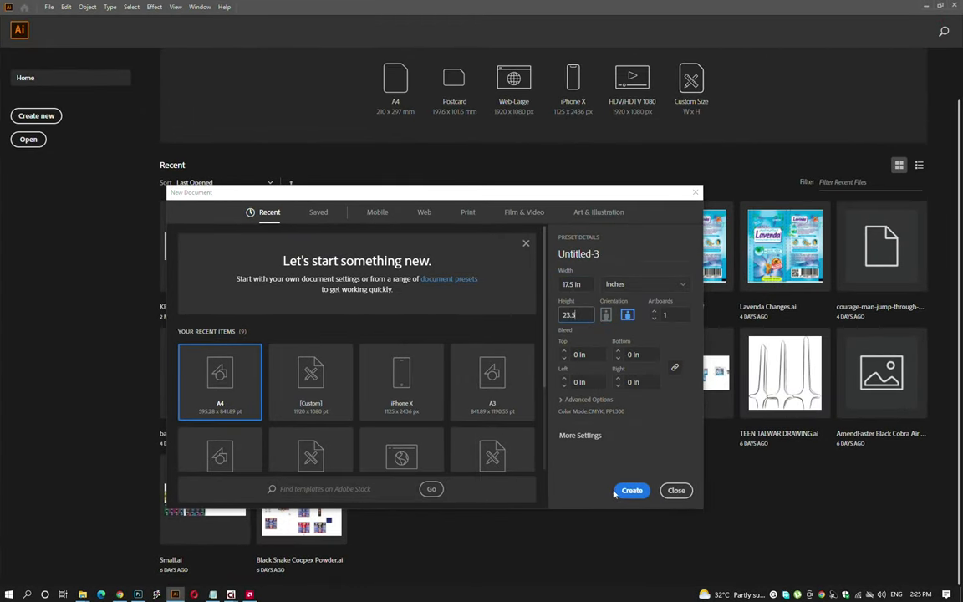
pyautogui.click(617, 491)
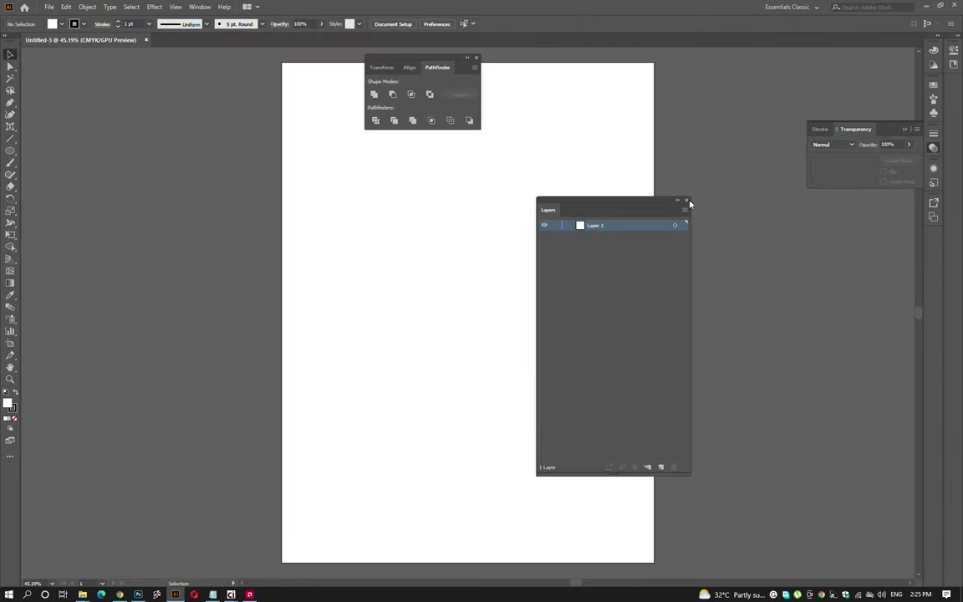
pyautogui.click(687, 200)
pyautogui.click(477, 60)
pyautogui.scroll(-1, 463, 172)
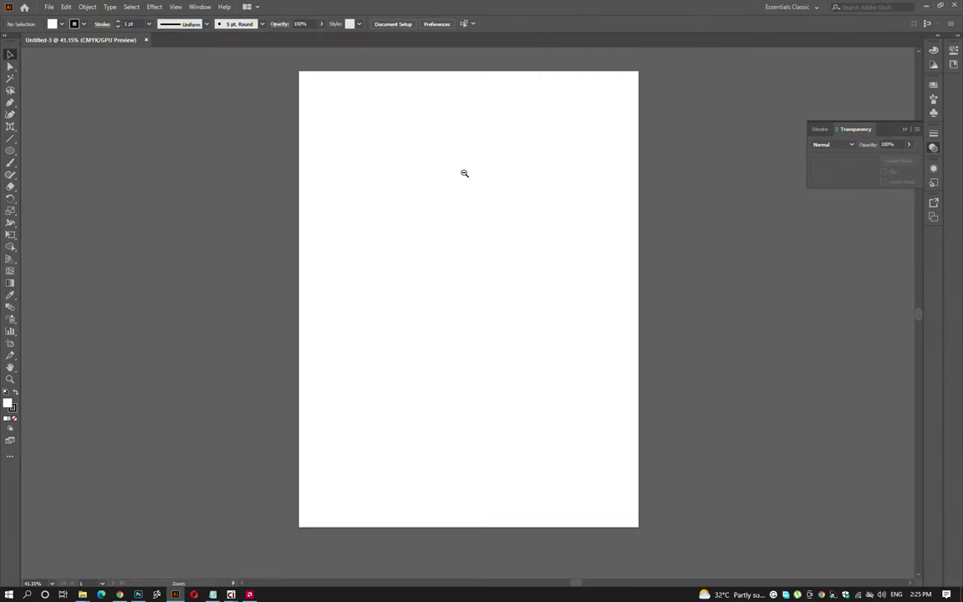
pyautogui.moveTo(469, 172); pyautogui.dragTo(323, 183)
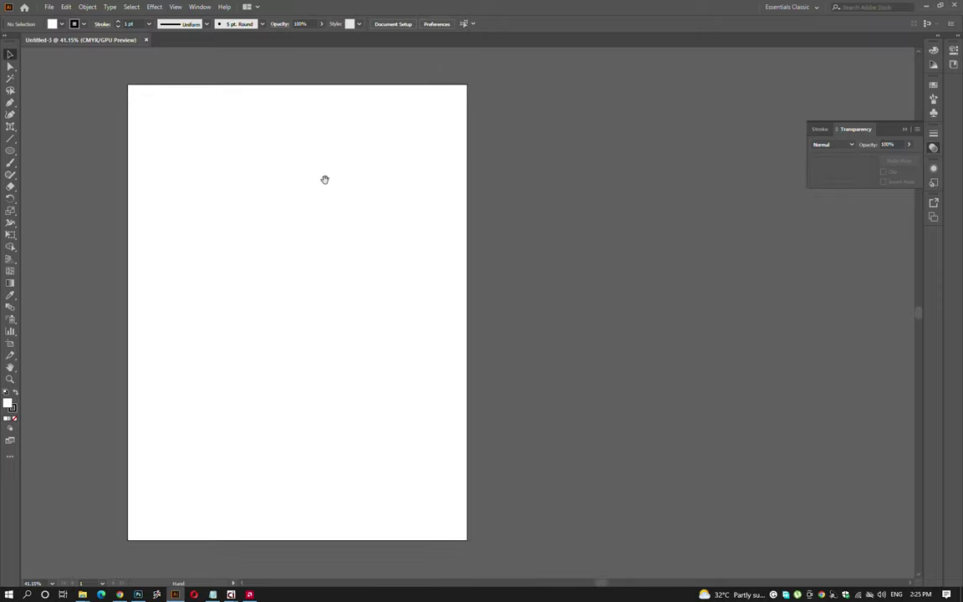
# - Open the Downloads folder in File Explorer from Chrome's downloads list
pyautogui.click(120, 594)
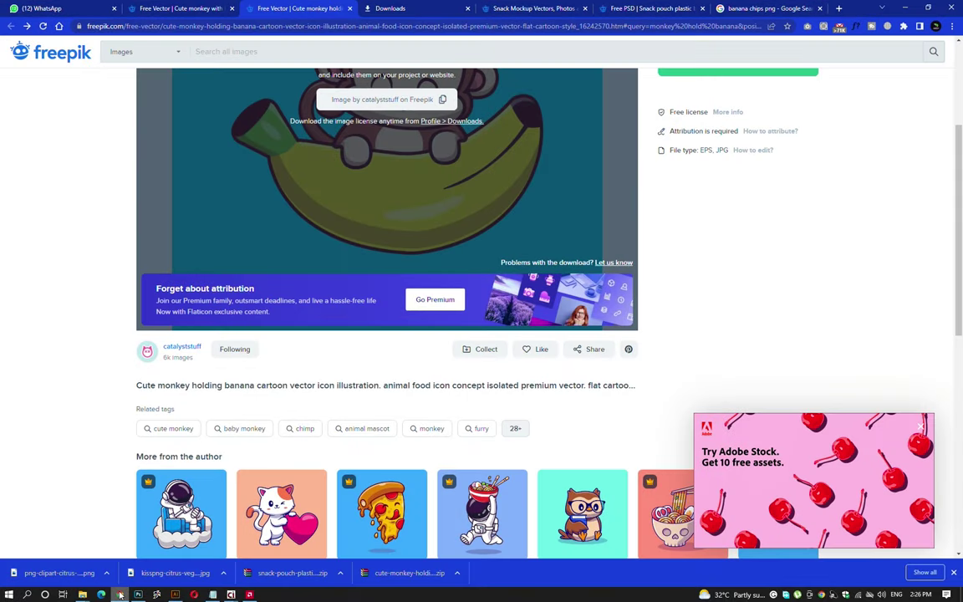
pyautogui.click(390, 9)
pyautogui.click(389, 304)
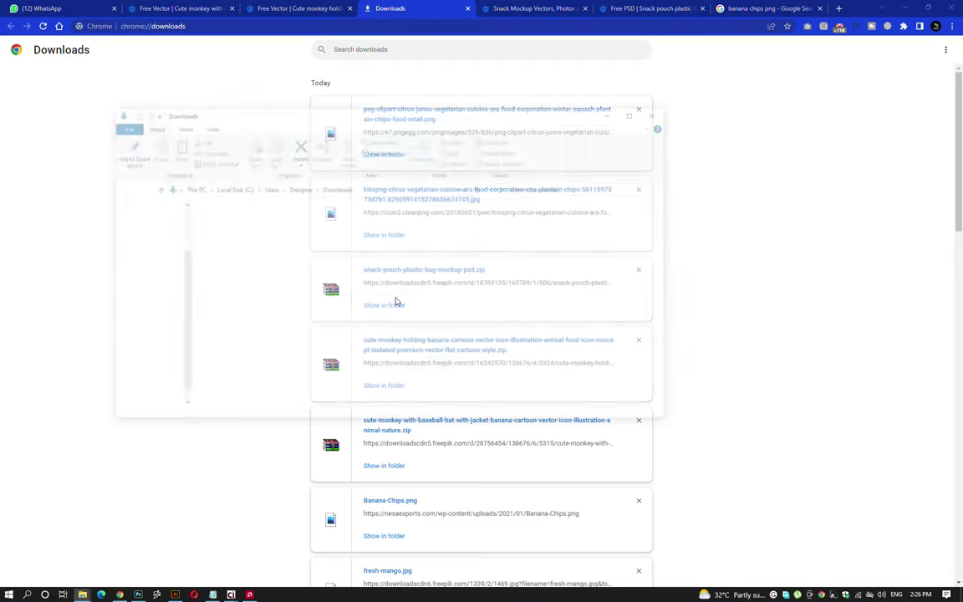
# - Widen the Name column and open the monkey-holding-banana zip in WinRAR
pyautogui.rightClick(159, 132)
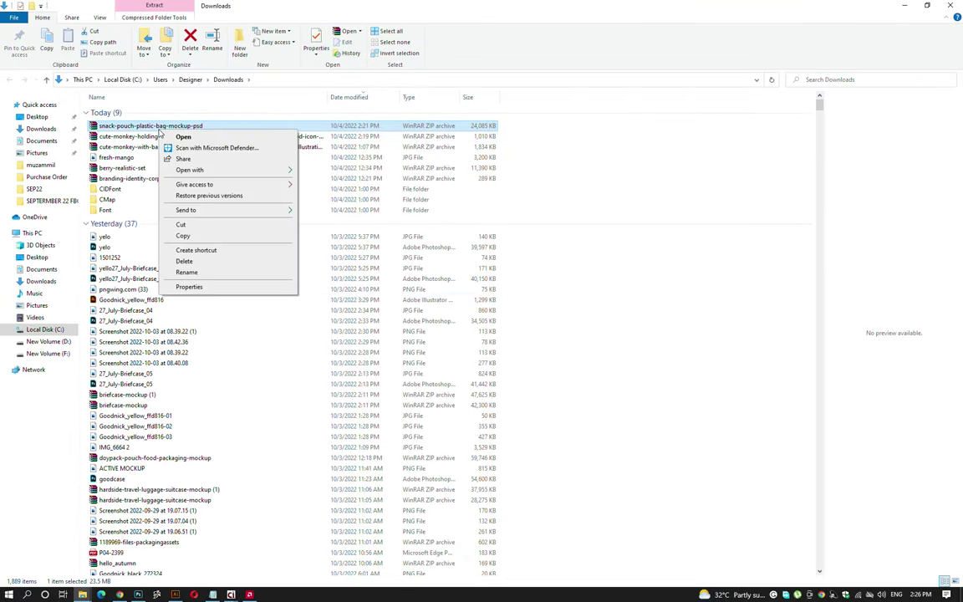
pyautogui.moveTo(330, 99); pyautogui.dragTo(523, 97)
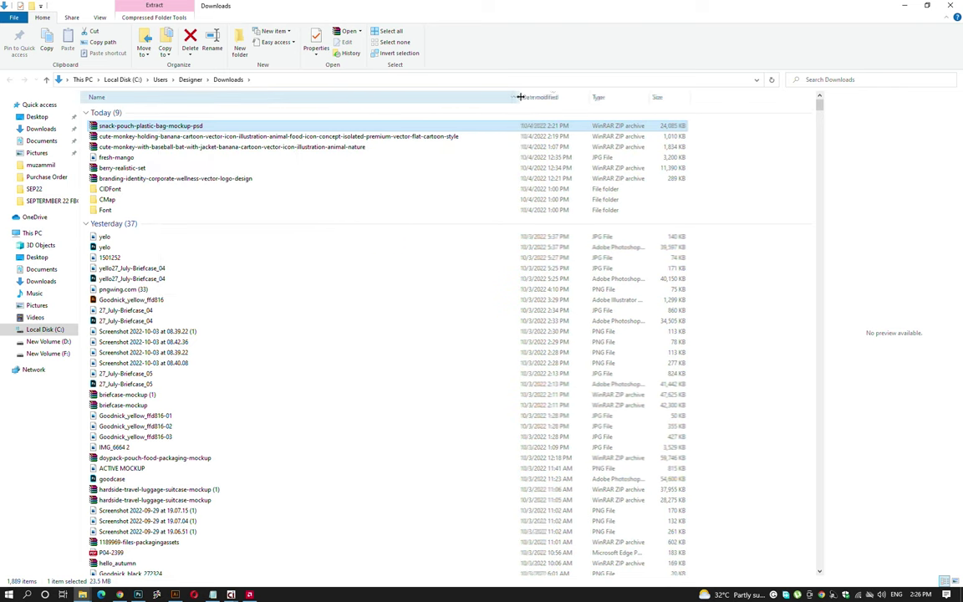
pyautogui.click(192, 137)
pyautogui.rightClick(192, 140)
pyautogui.click(213, 149)
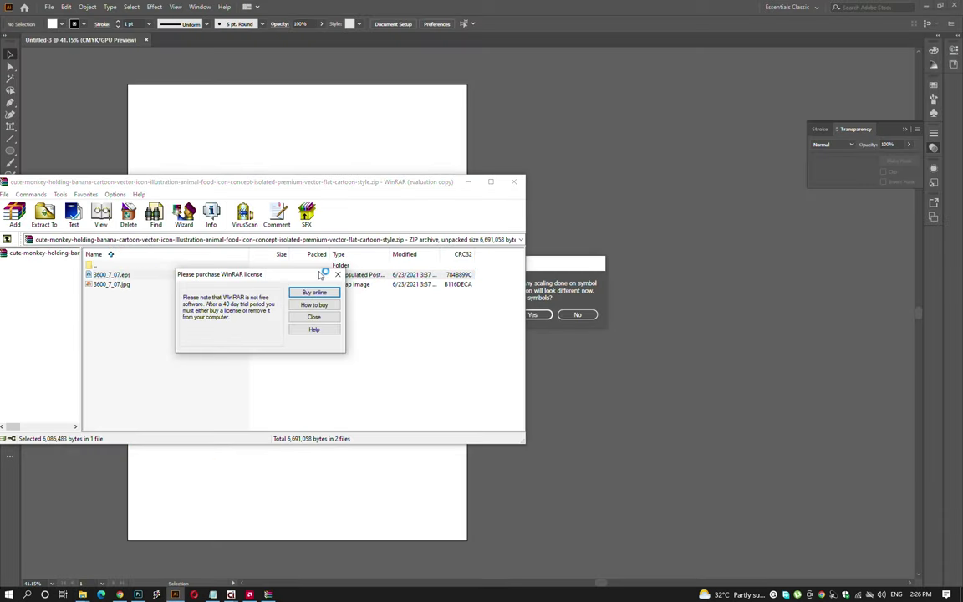
# - Open the 3600_7_07 monkey EPS in Illustrator, then open the baseball-monkey zip
pyautogui.click(337, 274)
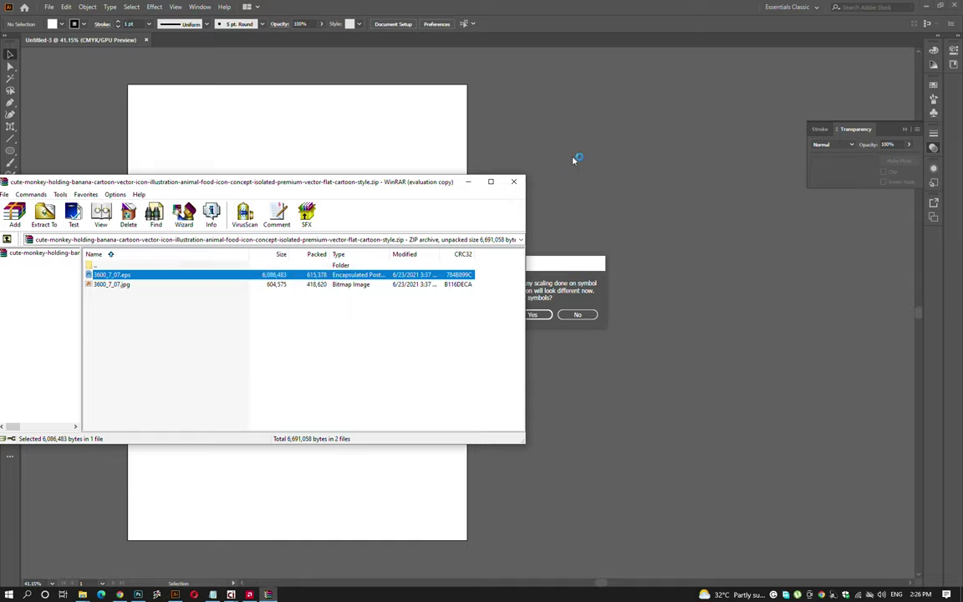
pyautogui.click(532, 314)
pyautogui.hotkey('alt', 'Tab')
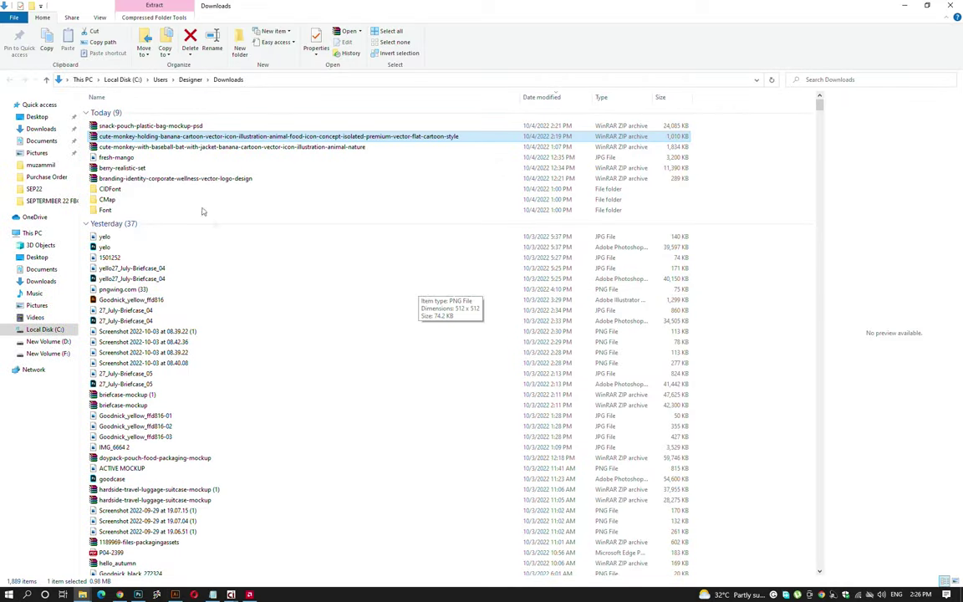
pyautogui.doubleClick(149, 146)
# - Open the 5600_5_06 baseball-monkey EPS in Illustrator and select all its artwork
pyautogui.doubleClick(125, 275)
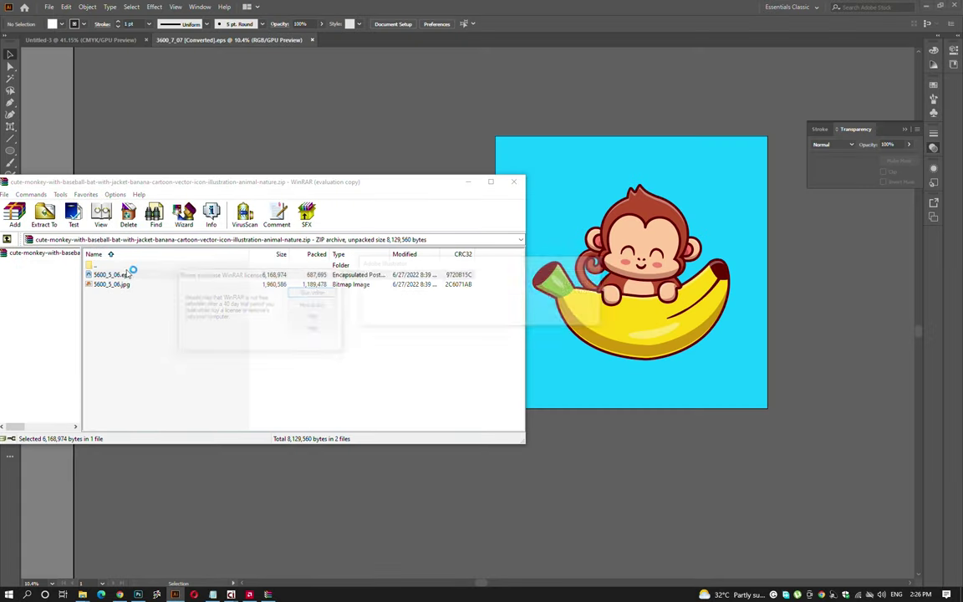
pyautogui.click(316, 316)
pyautogui.click(513, 181)
pyautogui.click(532, 314)
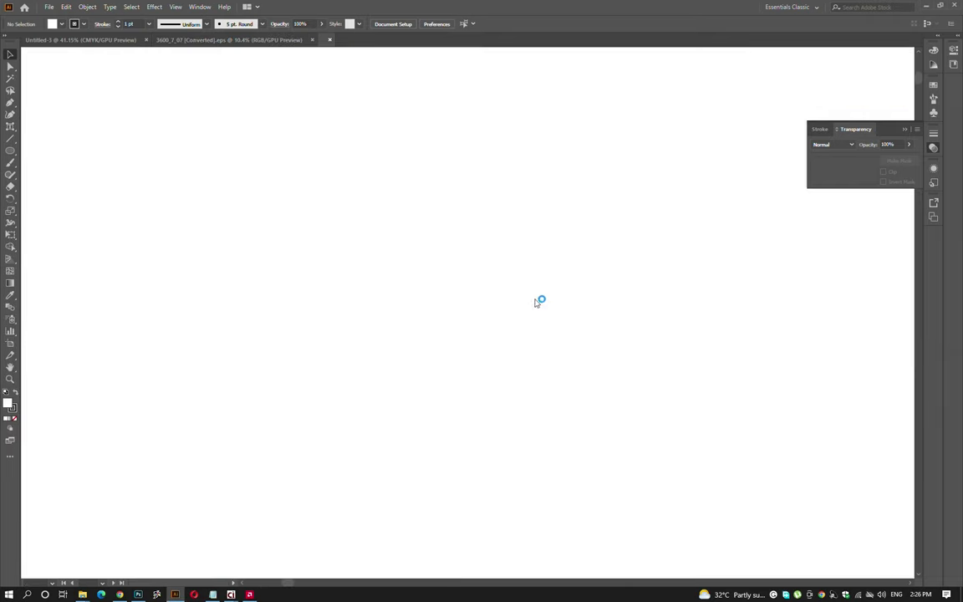
pyautogui.hotkey('ctrl', 'a')
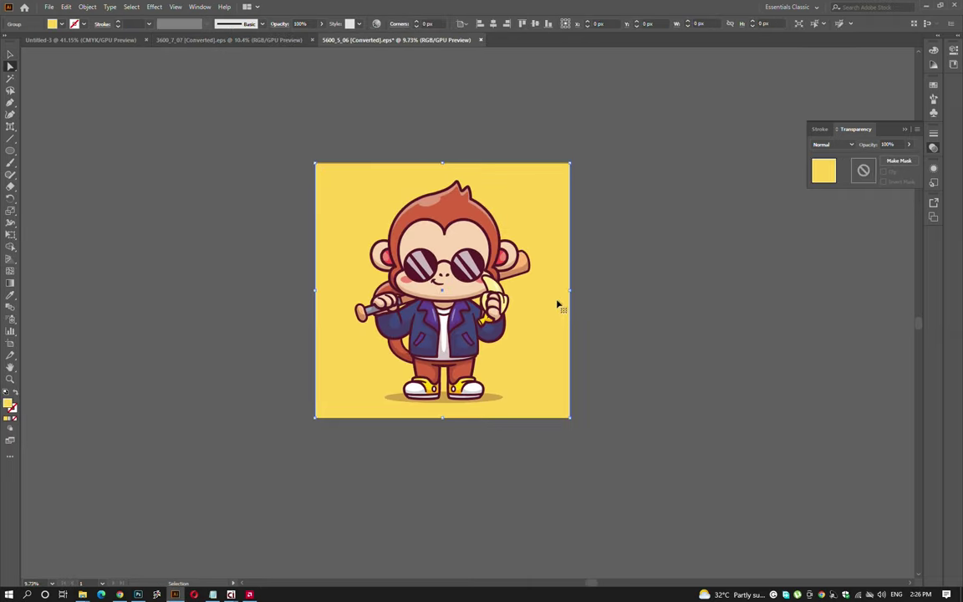
# - In 3600_7_07, move the monkey-on-banana off its blue background and delete the background
pyautogui.hotkey('ctrl', 'shift', 'Tab')
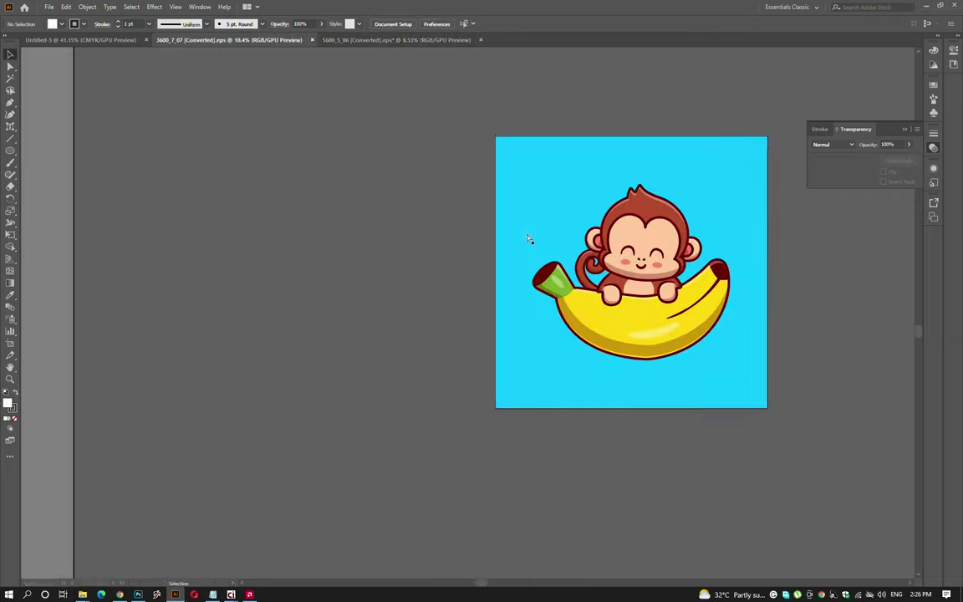
pyautogui.click(667, 318)
pyautogui.moveTo(689, 316); pyautogui.dragTo(245, 448)
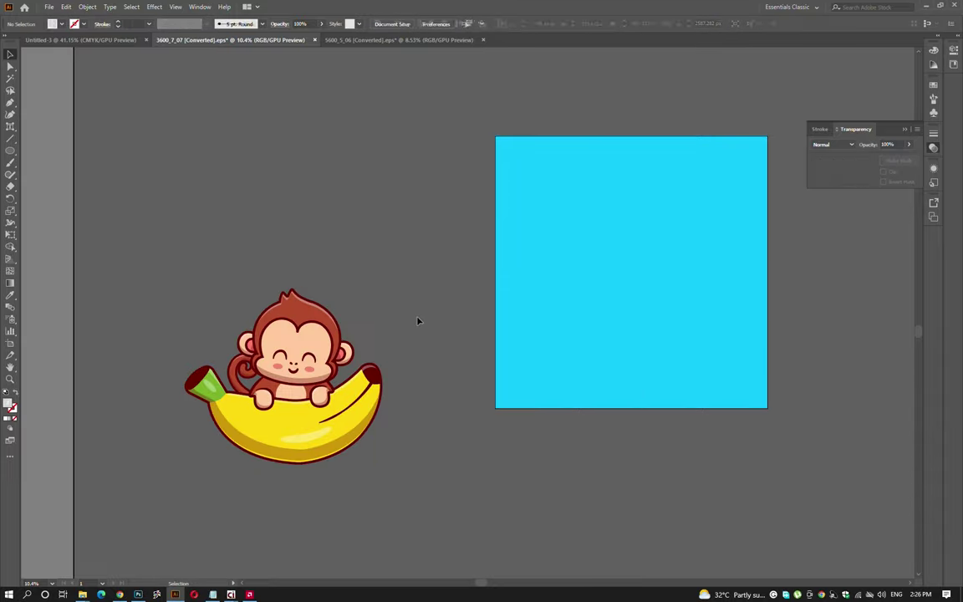
pyautogui.click(515, 361)
pyautogui.press('Delete')
# - Copy the monkey-on-banana artwork and paste it into Untitled-3
pyautogui.click(315, 454)
pyautogui.hotkey('ctrl', 'c')
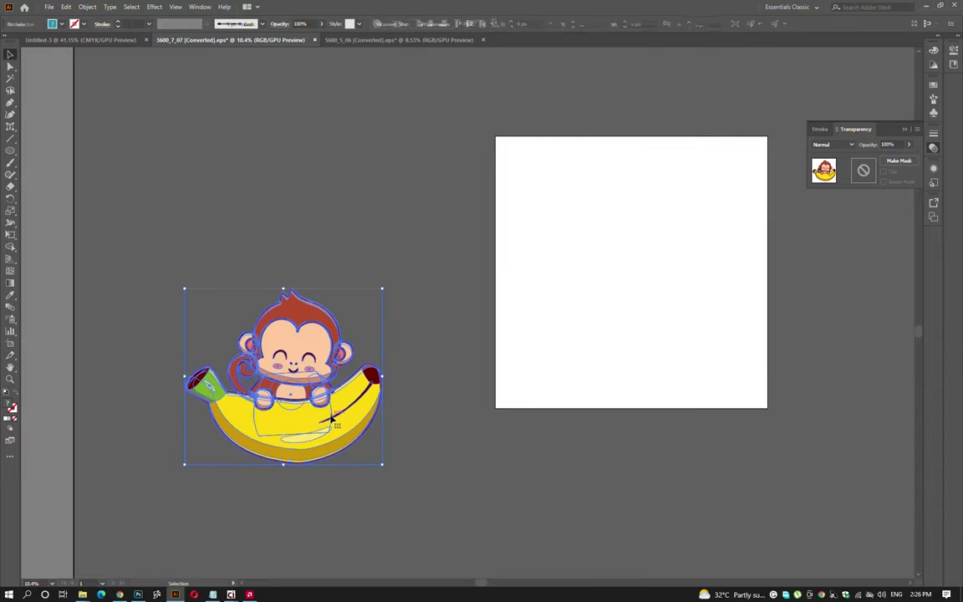
pyautogui.hotkey('ctrl', 'shift', 'Tab')
pyautogui.hotkey('ctrl', 'v')
# - Move the pasted monkey beside the artboard, undoing two trial moves of its head
pyautogui.scroll(-3, 518, 347)
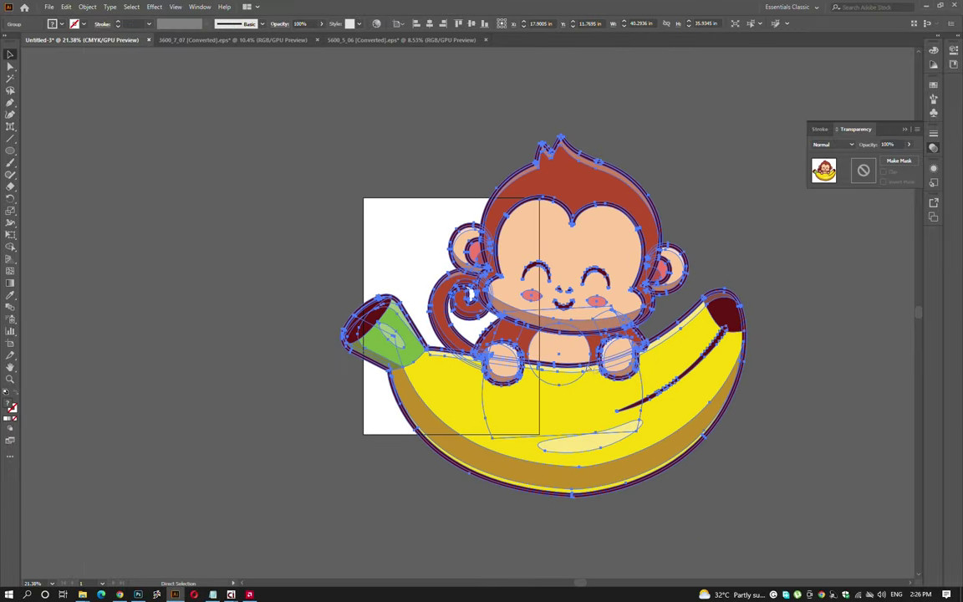
pyautogui.moveTo(518, 347); pyautogui.dragTo(351, 334)
pyautogui.moveTo(468, 335)
pyautogui.mouseDown()
pyautogui.moveTo(415, 276)
pyautogui.moveTo(540, 222)
pyautogui.mouseUp()
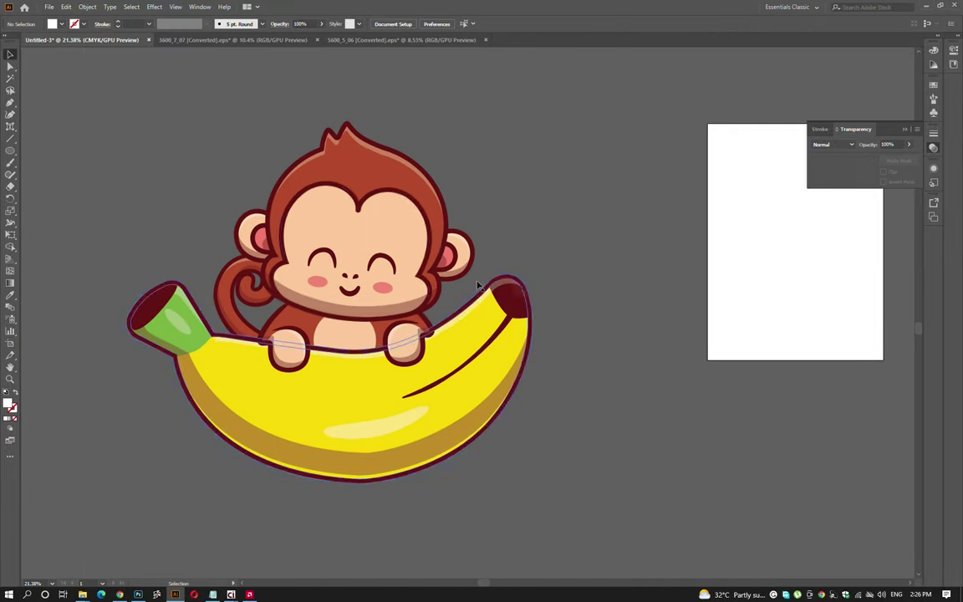
pyautogui.click(387, 268)
pyautogui.moveTo(376, 209)
pyautogui.mouseDown()
pyautogui.moveTo(543, 159)
pyautogui.moveTo(229, 209)
pyautogui.mouseUp()
pyautogui.hotkey('ctrl', 'z')
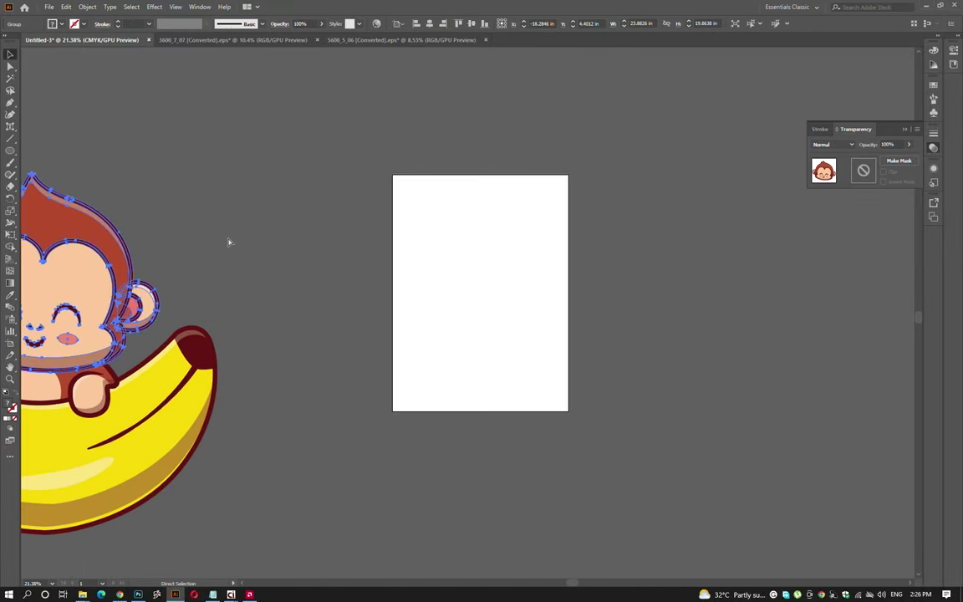
pyautogui.moveTo(67, 259); pyautogui.dragTo(334, 265)
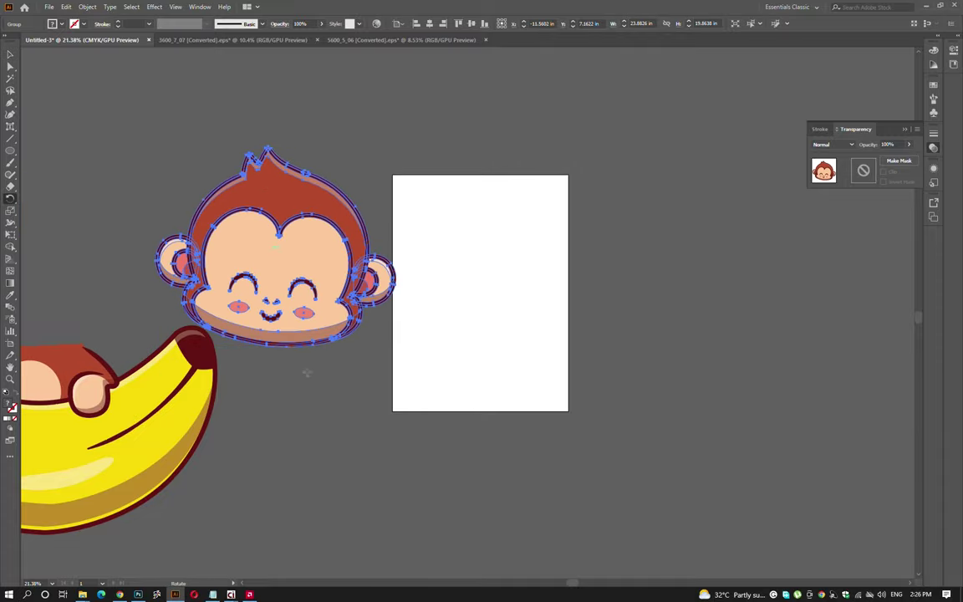
pyautogui.hotkey('ctrl', 'z')
pyautogui.moveTo(325, 372); pyautogui.dragTo(544, 342)
pyautogui.click(485, 298)
# - Scale the monkey-on-banana down and centre it over the artboard's upper part, overhanging the sides
pyautogui.moveTo(205, 432)
pyautogui.mouseDown()
pyautogui.moveTo(688, 365)
pyautogui.moveTo(440, 402)
pyautogui.mouseUp()
pyautogui.moveTo(599, 244); pyautogui.dragTo(537, 251)
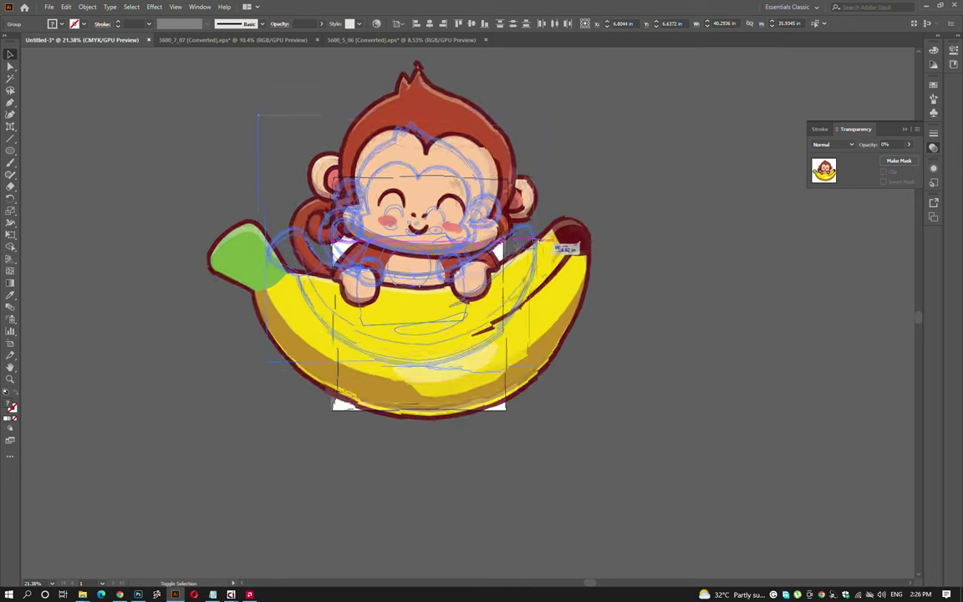
pyautogui.click(486, 273)
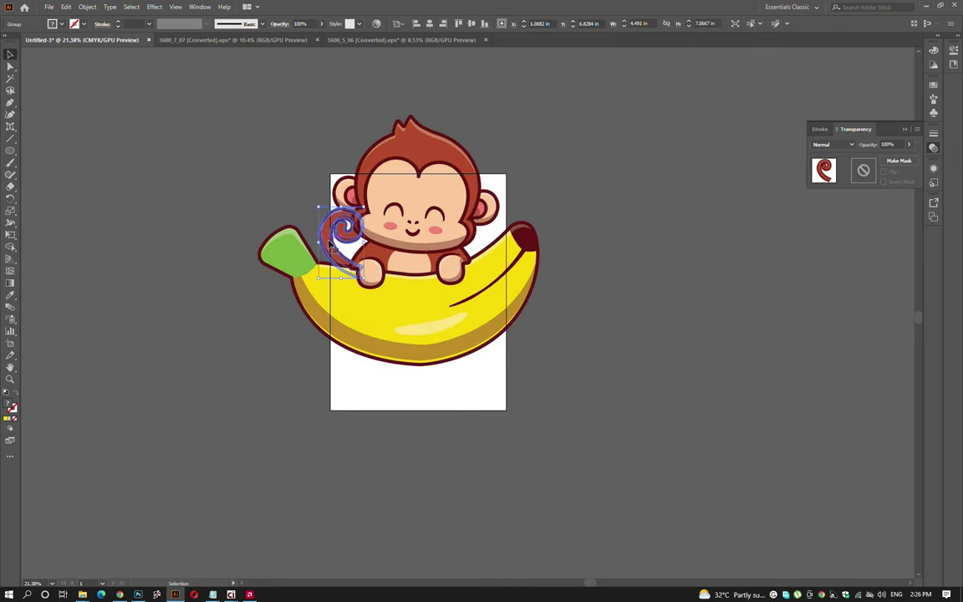
pyautogui.moveTo(411, 263); pyautogui.dragTo(535, 244)
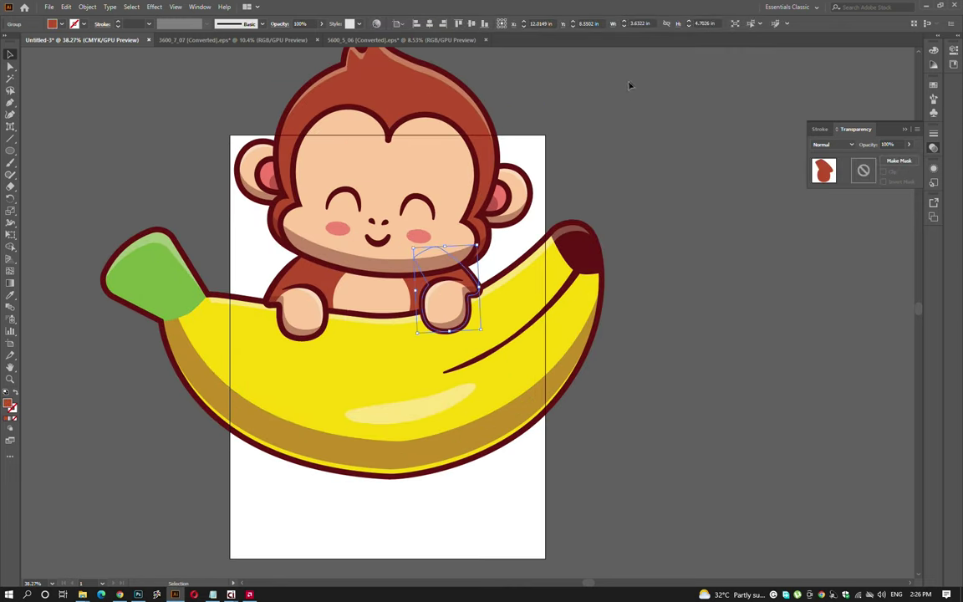
pyautogui.moveTo(413, 339); pyautogui.dragTo(430, 355)
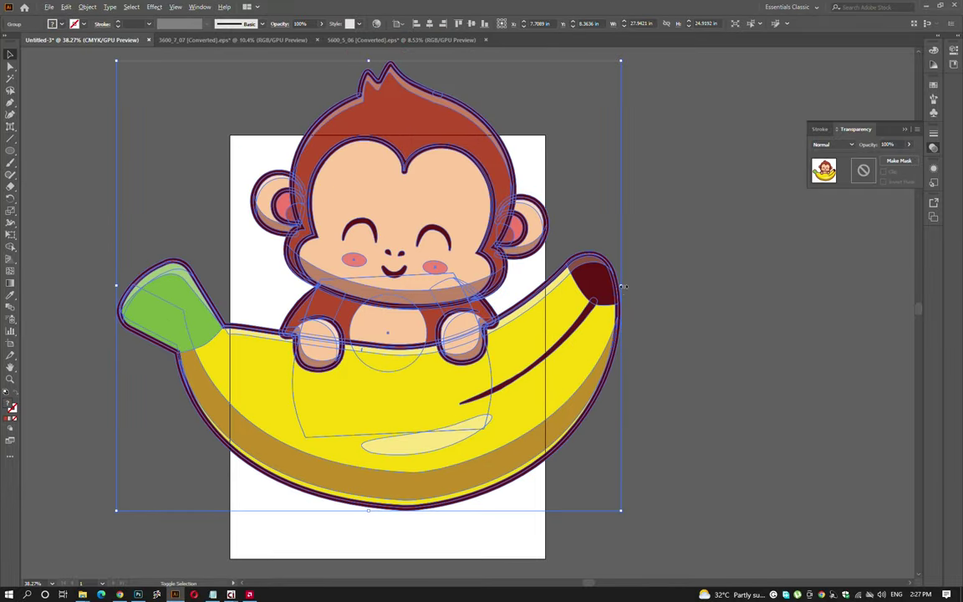
pyautogui.moveTo(622, 287); pyautogui.dragTo(563, 286)
pyautogui.moveTo(440, 359); pyautogui.dragTo(452, 337)
pyautogui.hotkey('ctrl', 'z')
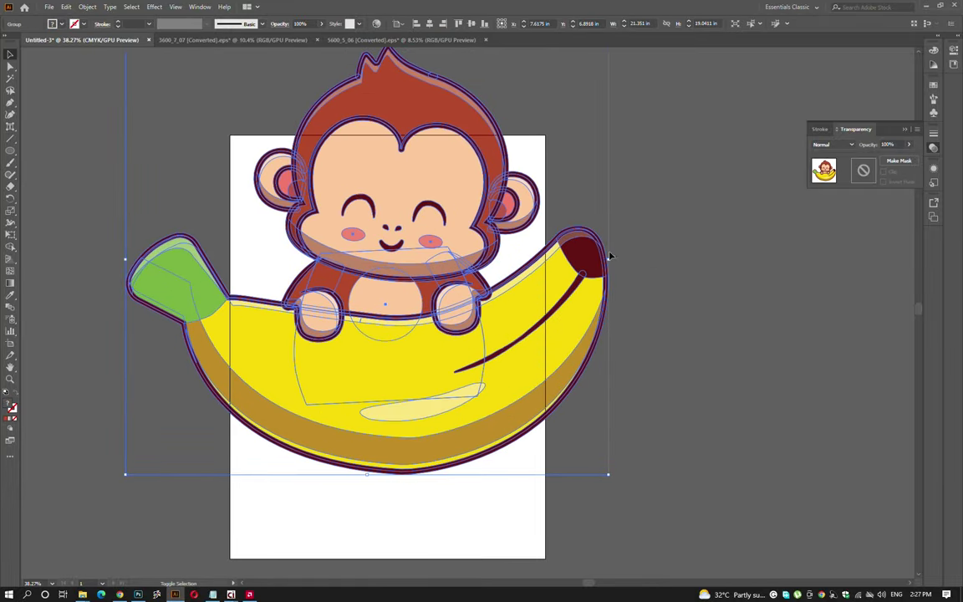
pyautogui.scroll(3, 502, 400)
pyautogui.scroll(-5, 353, 430)
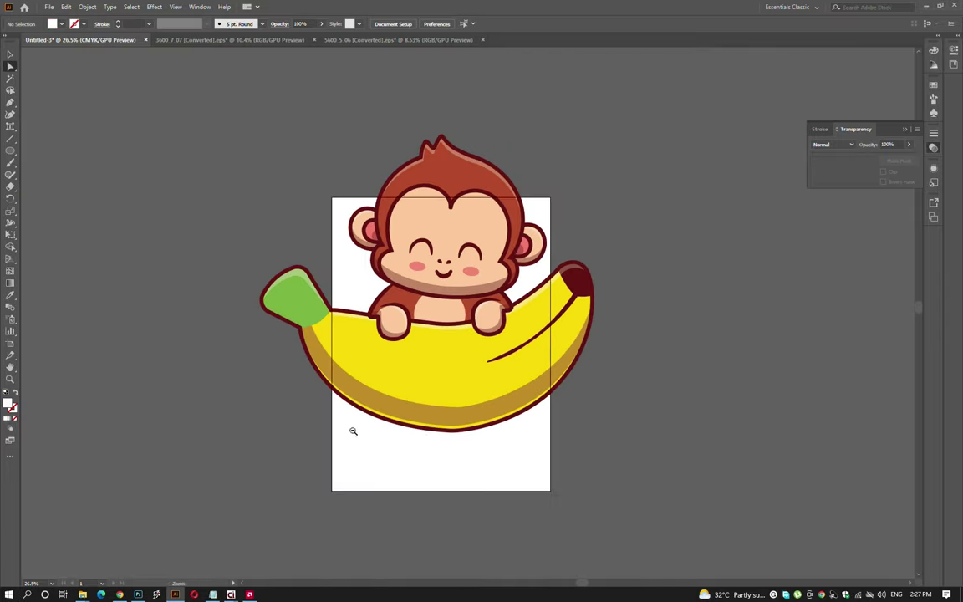
pyautogui.moveTo(467, 401); pyautogui.dragTo(508, 477)
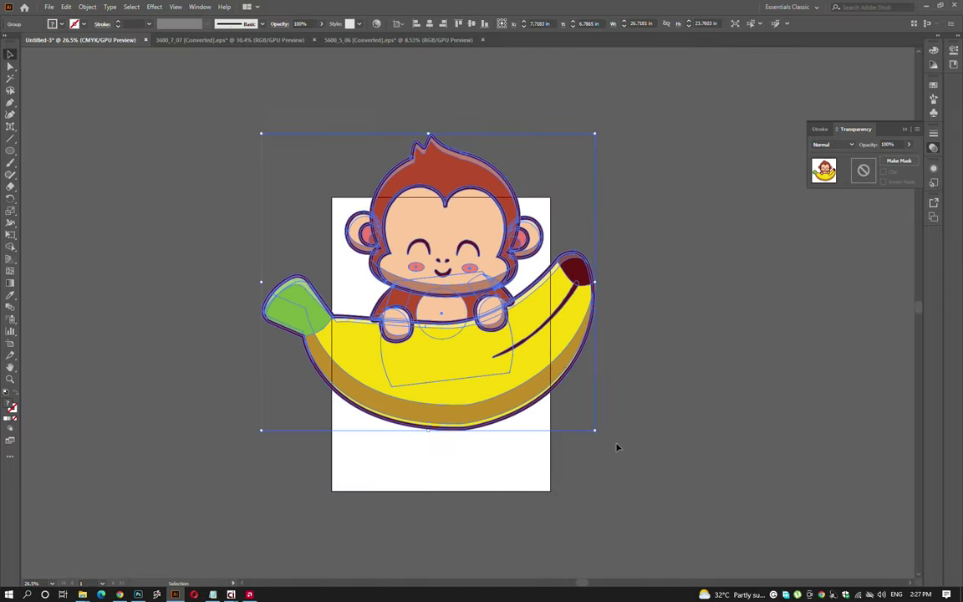
pyautogui.moveTo(450, 366); pyautogui.dragTo(465, 369)
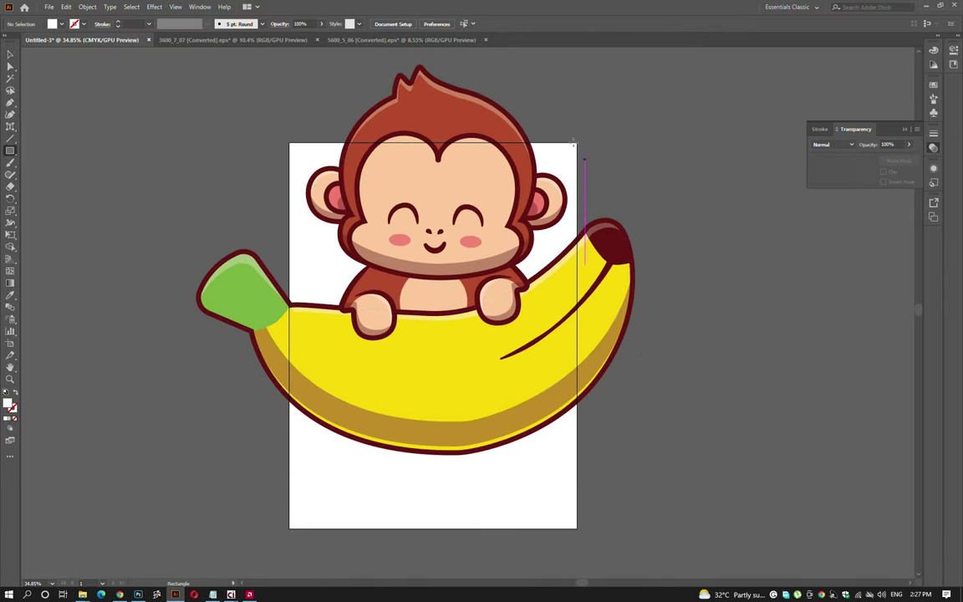
# - Copy the sunglasses monkey into the package document, shrink it, and place it right of the artboard
pyautogui.hotkey('ctrl', 'Tab')
pyautogui.hotkey('ctrl', 'Tab')
pyautogui.press('v')
pyautogui.click(506, 293)
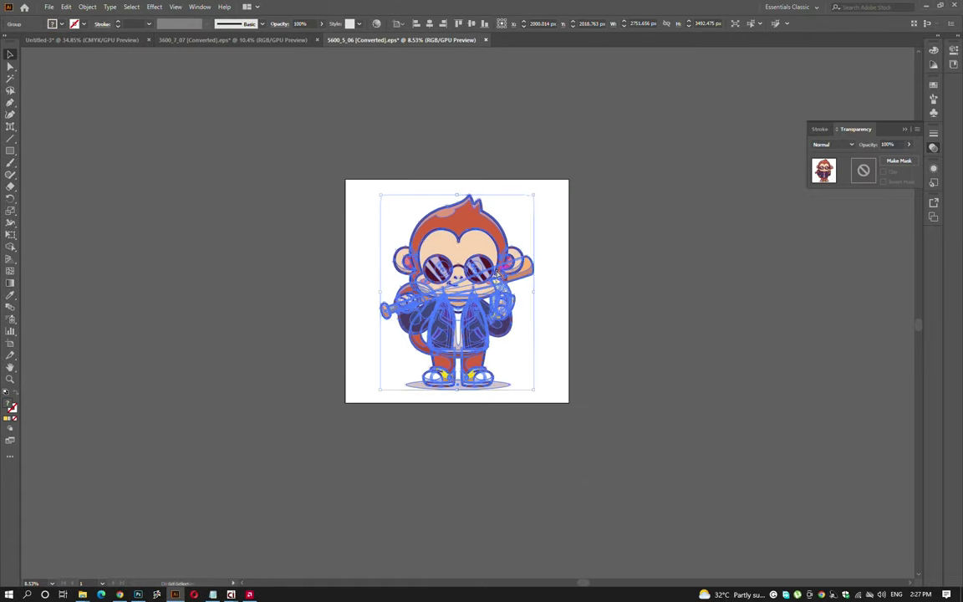
pyautogui.hotkey('ctrl', 'c')
pyautogui.hotkey('ctrl', 'Tab')
pyautogui.hotkey('ctrl', 'v')
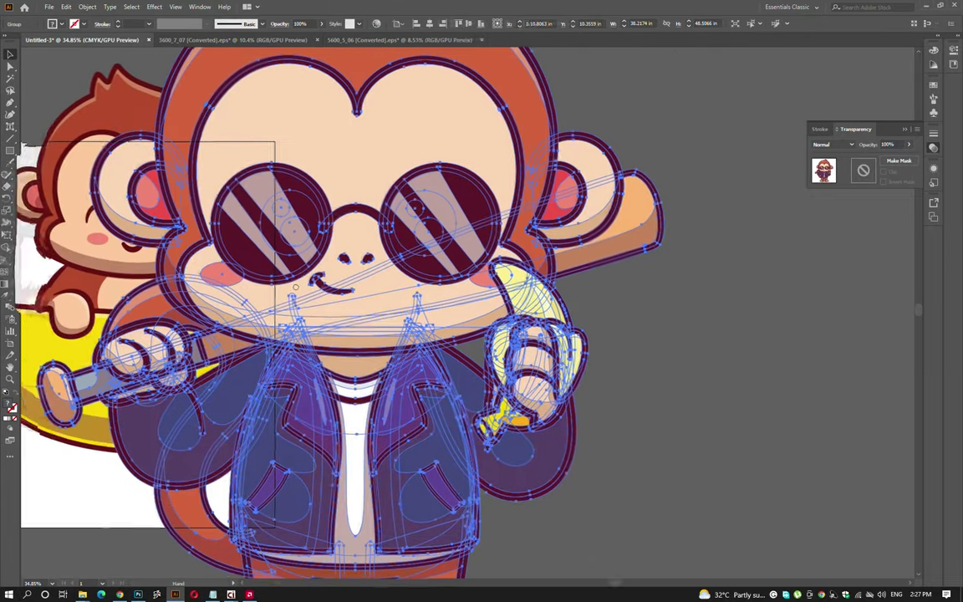
pyautogui.moveTo(647, 323); pyautogui.dragTo(484, 333)
pyautogui.moveTo(322, 301); pyautogui.dragTo(651, 334)
pyautogui.click(576, 351)
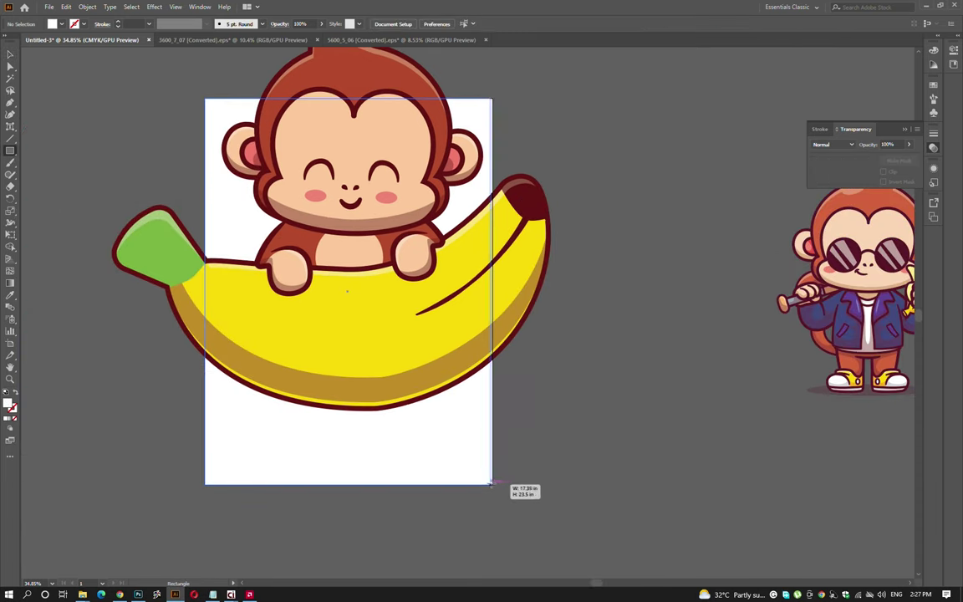
# - Draw an artboard-size rectangle in the banana's yellow and send it behind the artwork
pyautogui.moveTo(412, 468); pyautogui.dragTo(492, 483)
pyautogui.press('i')
pyautogui.click(507, 294)
pyautogui.hotkey('ctrl', 'shift', '[')
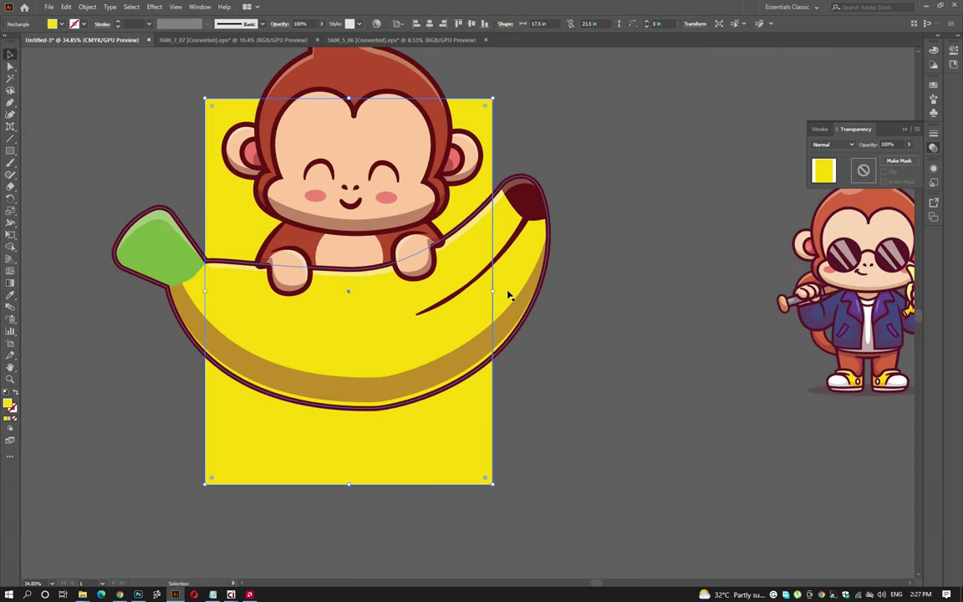
pyautogui.click(301, 349)
pyautogui.press('a')
pyautogui.click(630, 345)
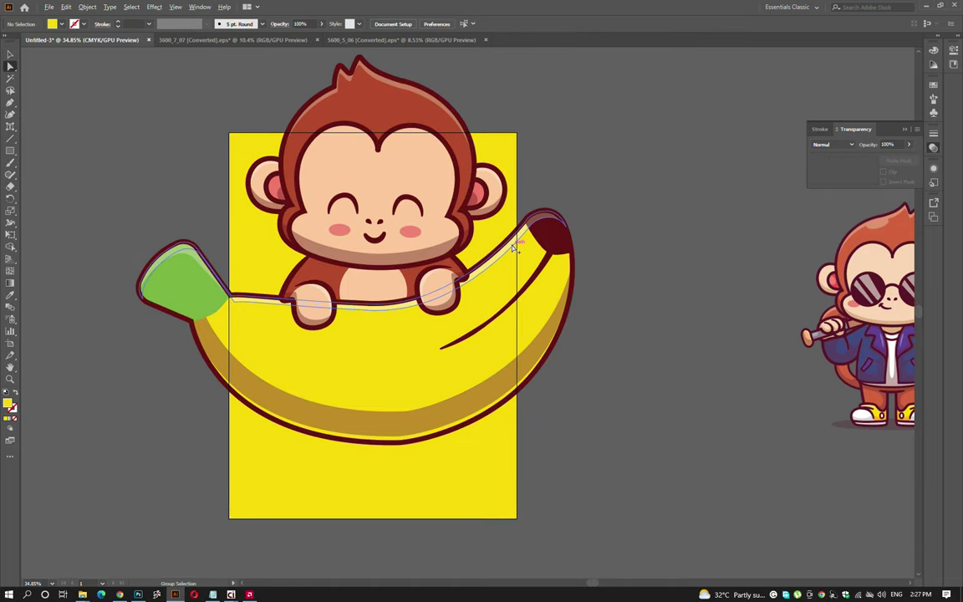
pyautogui.moveTo(473, 335)
pyautogui.mouseDown()
pyautogui.moveTo(452, 257)
pyautogui.moveTo(461, 285)
pyautogui.mouseUp()
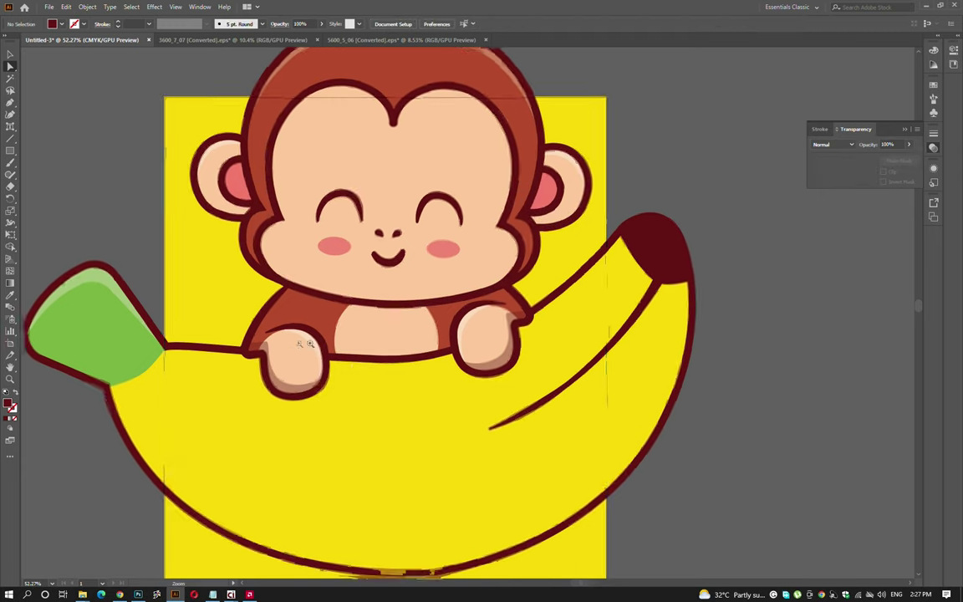
pyautogui.moveTo(293, 343); pyautogui.dragTo(326, 344)
pyautogui.scroll(-3, 656, 317)
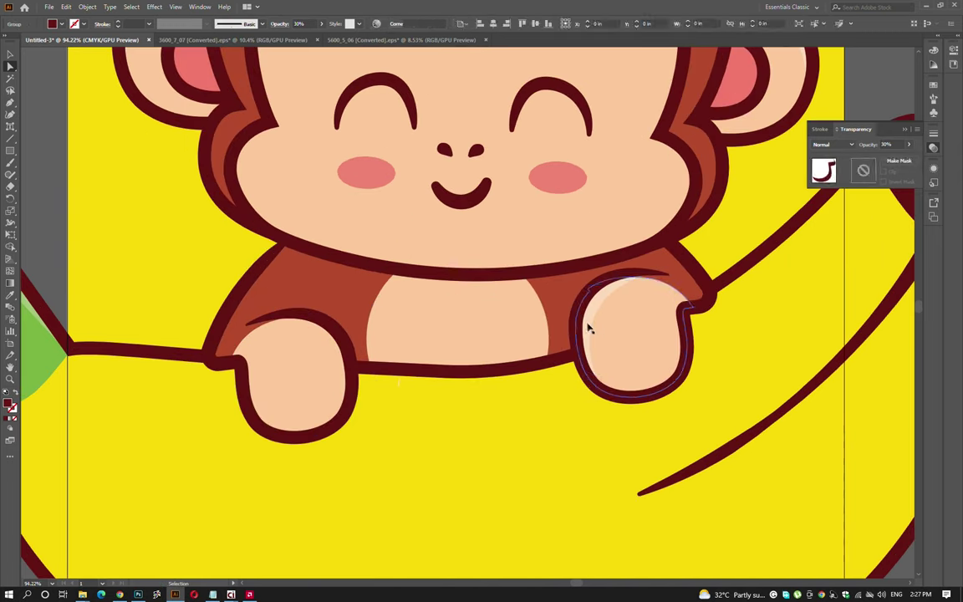
pyautogui.scroll(-2, 603, 343)
pyautogui.scroll(-2, 603, 344)
pyautogui.scroll(1, 718, 339)
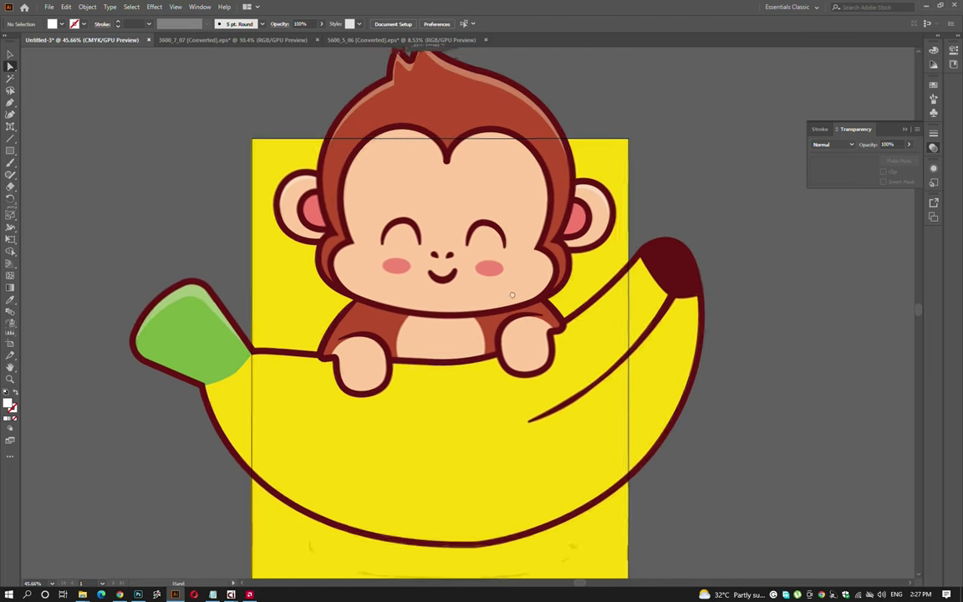
pyautogui.scroll(2, 718, 340)
pyautogui.scroll(1, 560, 116)
pyautogui.scroll(-1, 560, 115)
pyautogui.scroll(-2, 568, 150)
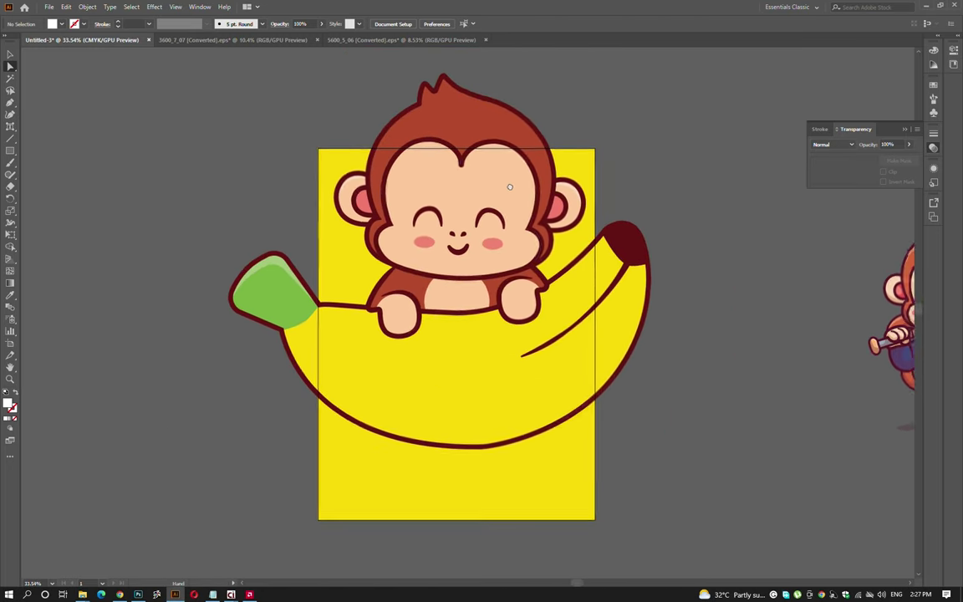
pyautogui.click(451, 242)
pyautogui.click(633, 342)
pyautogui.moveTo(632, 341); pyautogui.dragTo(581, 349)
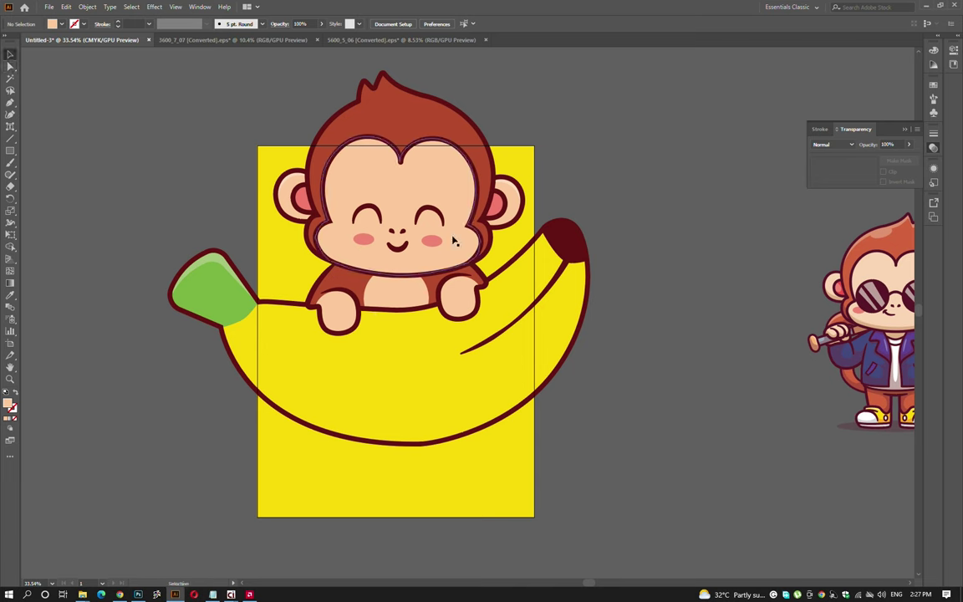
pyautogui.press('a')
pyautogui.click(501, 400)
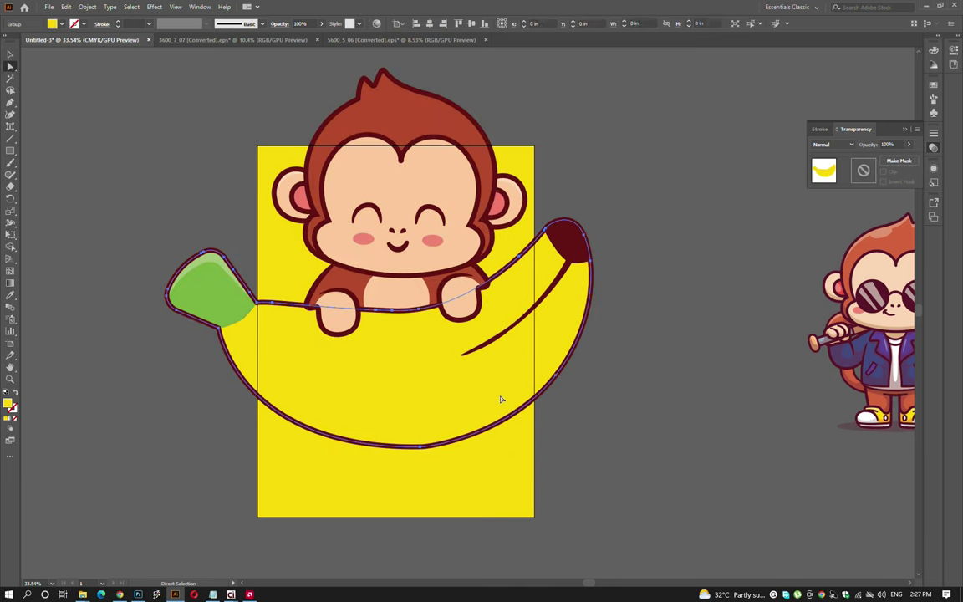
pyautogui.click(683, 356)
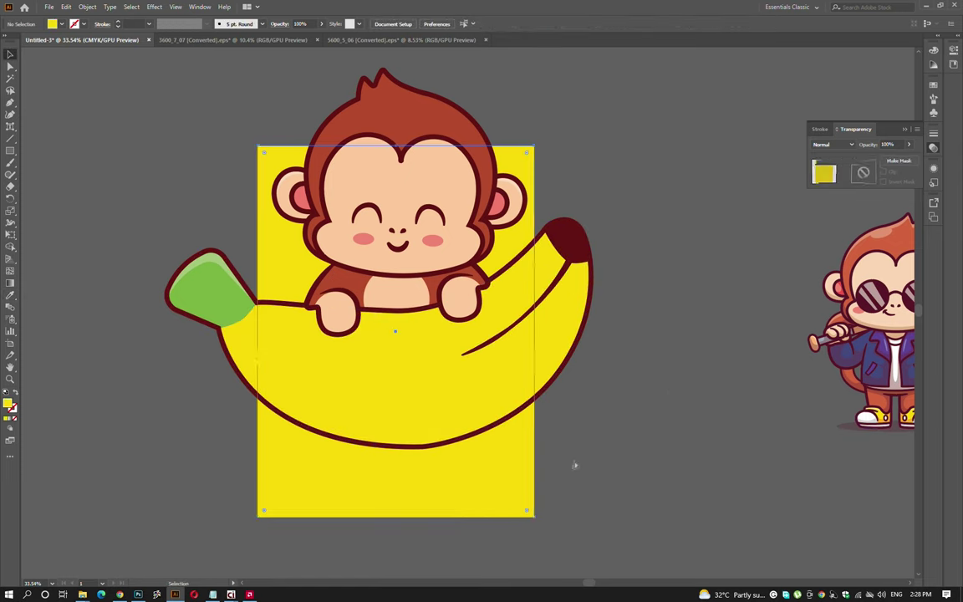
# - Bring the yellow rectangle to front and make a clipping mask of all the artwork
pyautogui.hotkey('ctrl', 'shift', ']')
pyautogui.hotkey('ctrl', 'a')
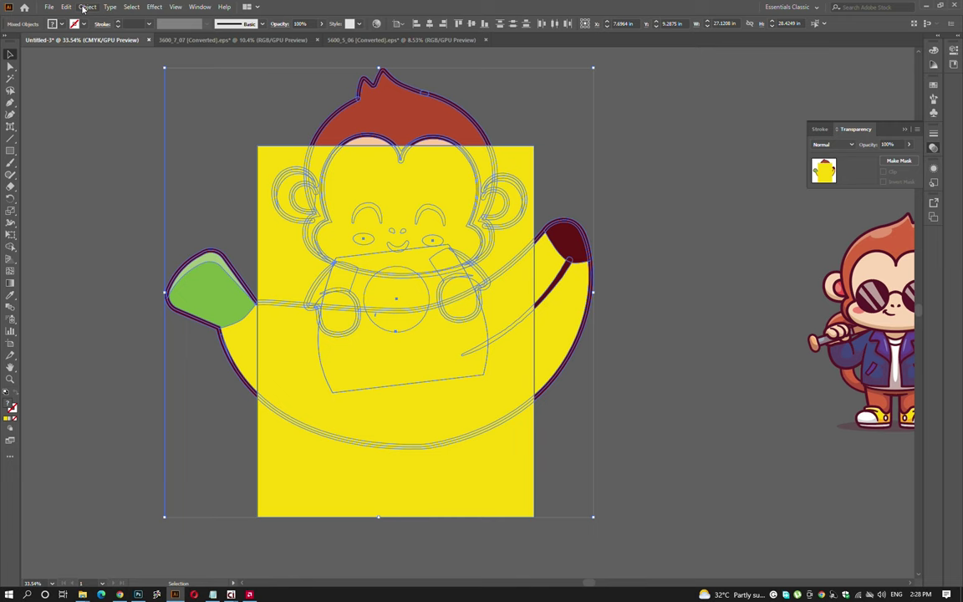
pyautogui.click(86, 7)
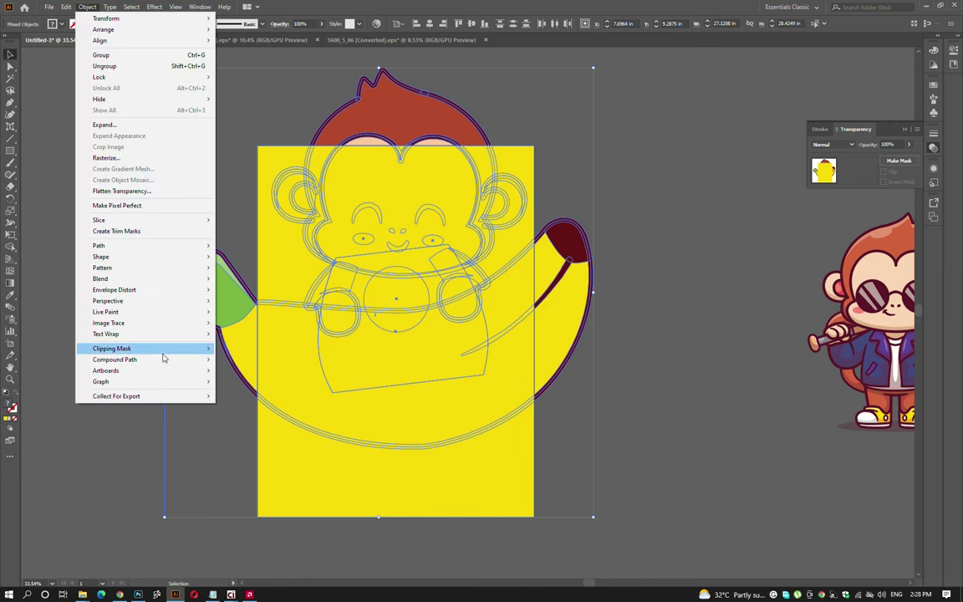
pyautogui.click(242, 350)
# - Inside the clip group, delete the banana and paws, then move and enlarge the monkey head at the bottom edge
pyautogui.doubleClick(427, 257)
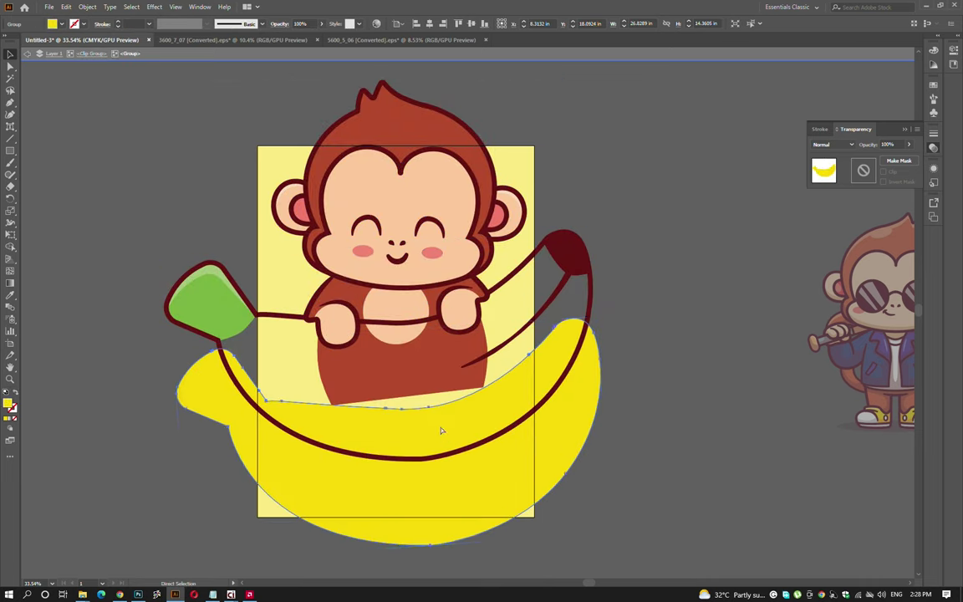
pyautogui.press('a')
pyautogui.moveTo(552, 406); pyautogui.dragTo(157, 316)
pyautogui.press('Delete')
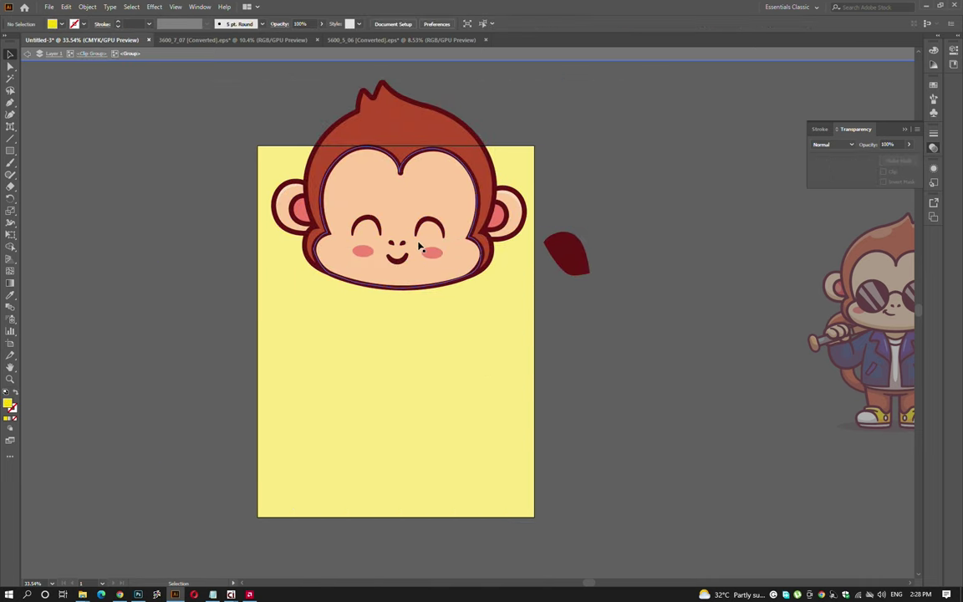
pyautogui.hotkey('ctrl', 'z')
pyautogui.press('v')
pyautogui.press('Delete')
pyautogui.click(434, 240)
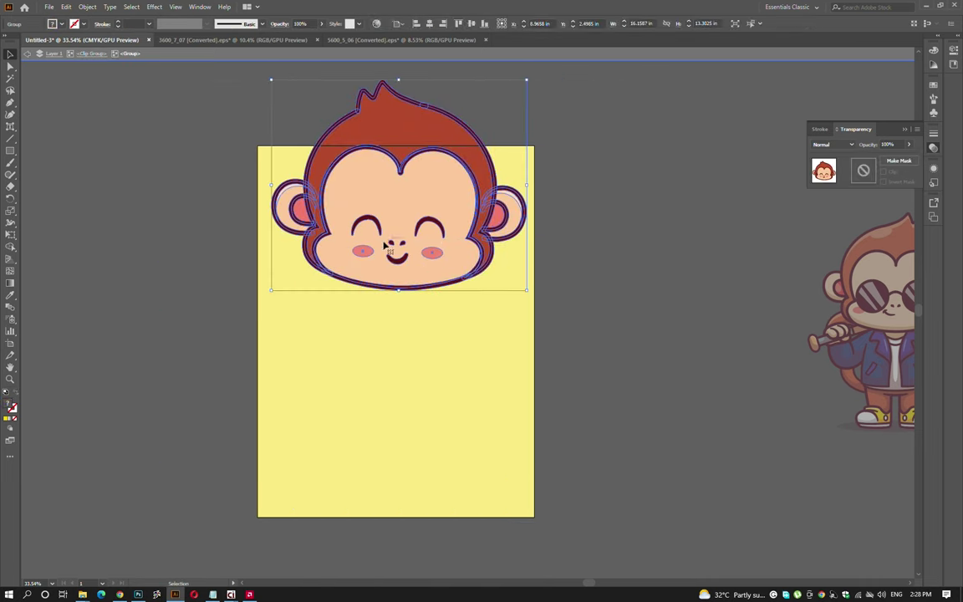
pyautogui.moveTo(385, 244); pyautogui.dragTo(386, 486)
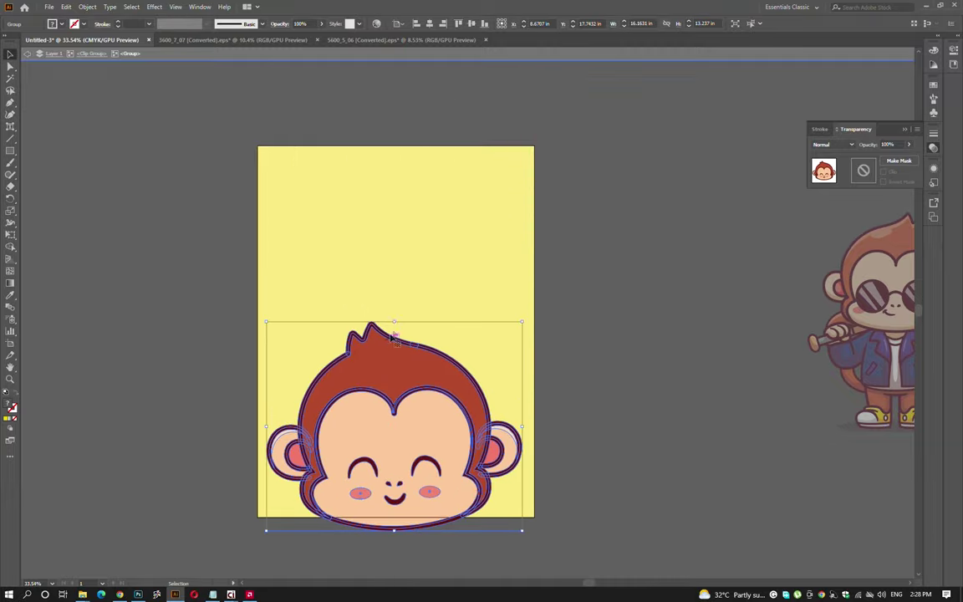
pyautogui.moveTo(393, 336); pyautogui.dragTo(407, 377)
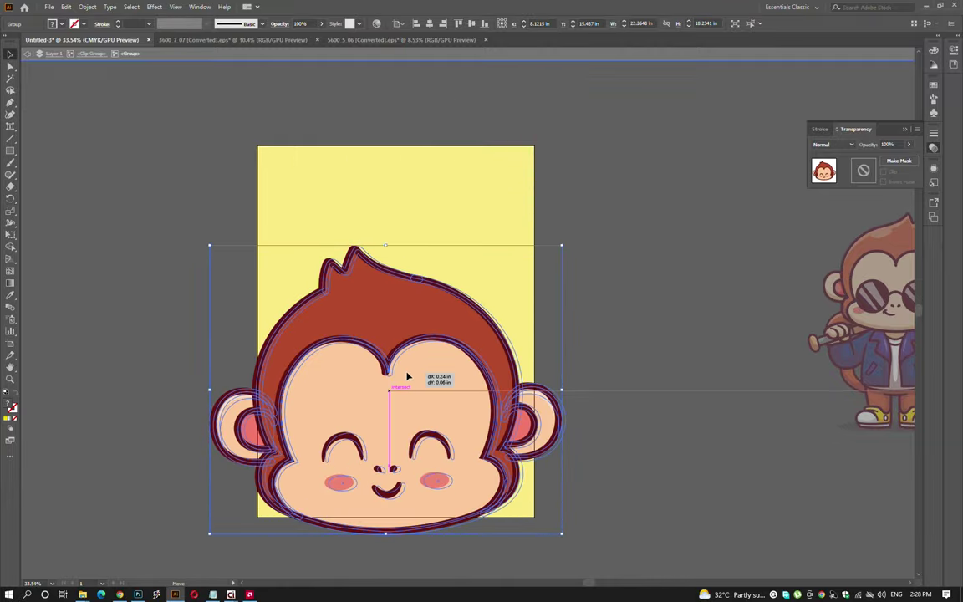
# - Fine-tune the monkey head's position lower and to the right within the clipped panel
pyautogui.doubleClick(588, 385)
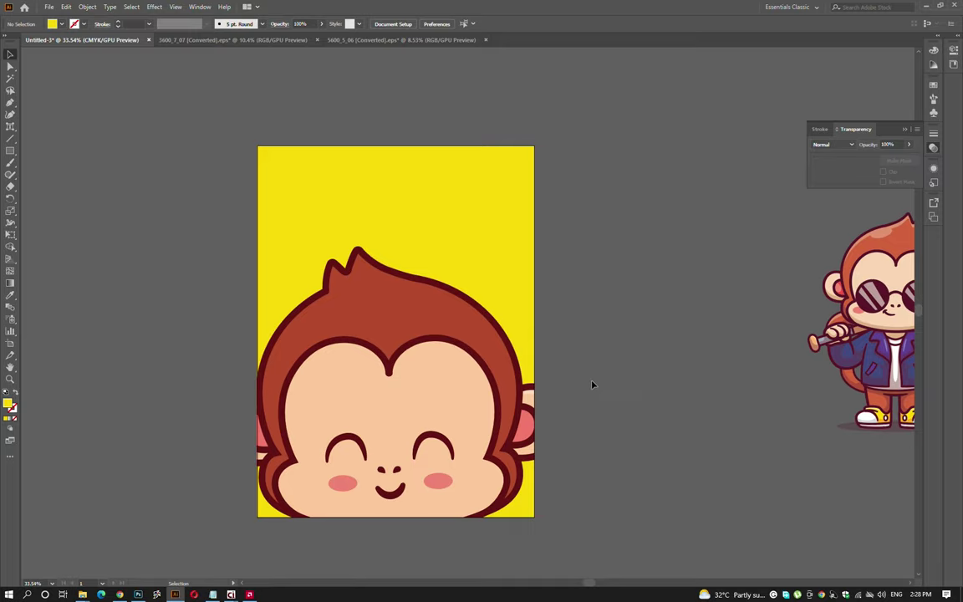
pyautogui.doubleClick(460, 387)
pyautogui.moveTo(488, 463); pyautogui.dragTo(489, 456)
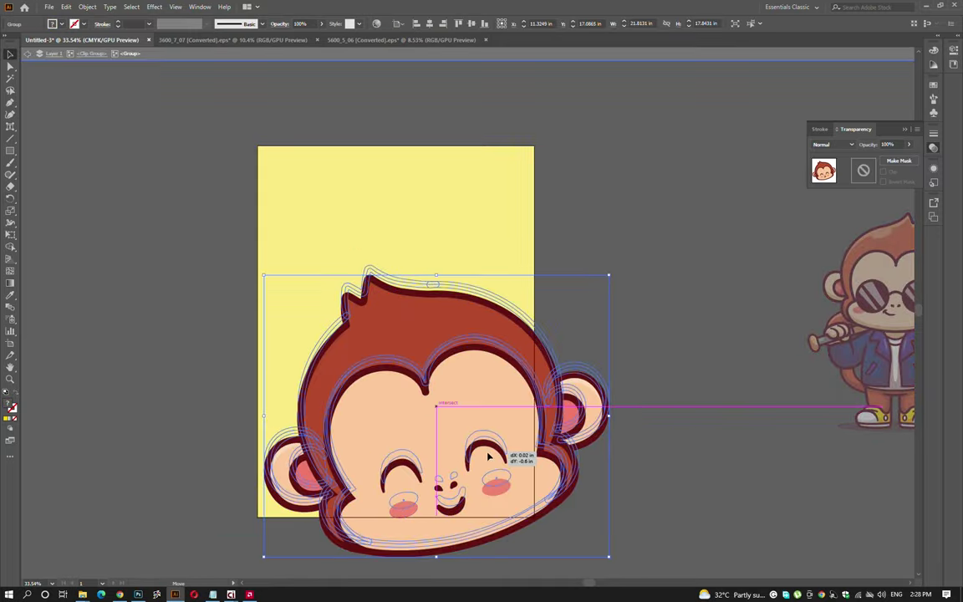
pyautogui.moveTo(489, 456); pyautogui.dragTo(504, 447)
pyautogui.doubleClick(643, 450)
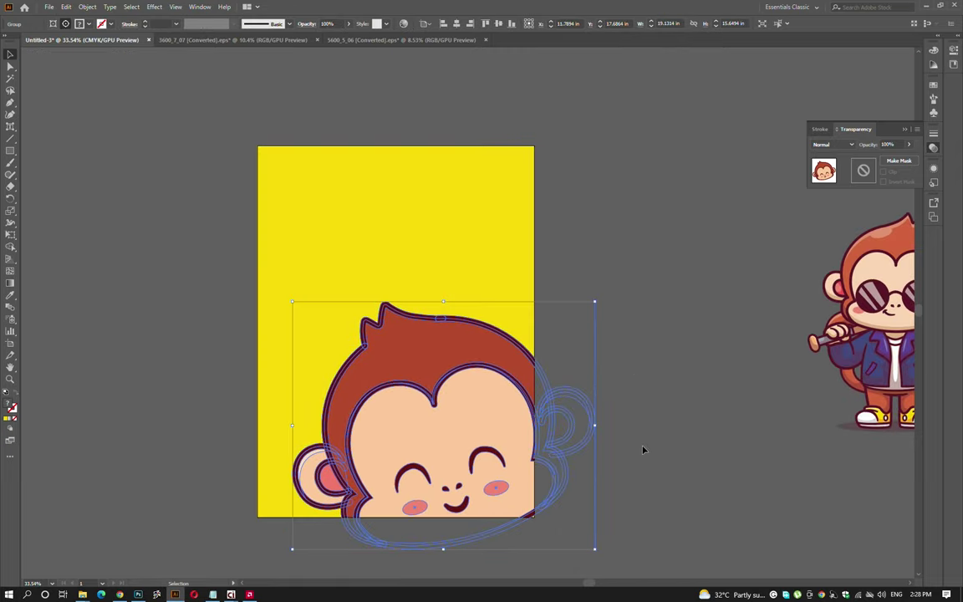
pyautogui.click(643, 450)
pyautogui.click(440, 418)
pyautogui.doubleClick(440, 418)
pyautogui.moveTo(417, 410); pyautogui.dragTo(441, 404)
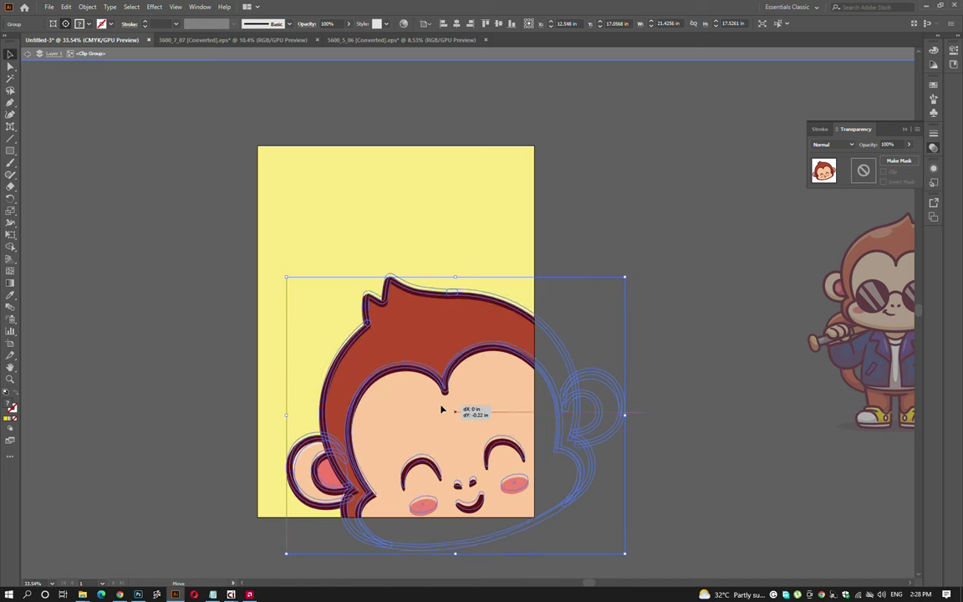
pyautogui.doubleClick(654, 425)
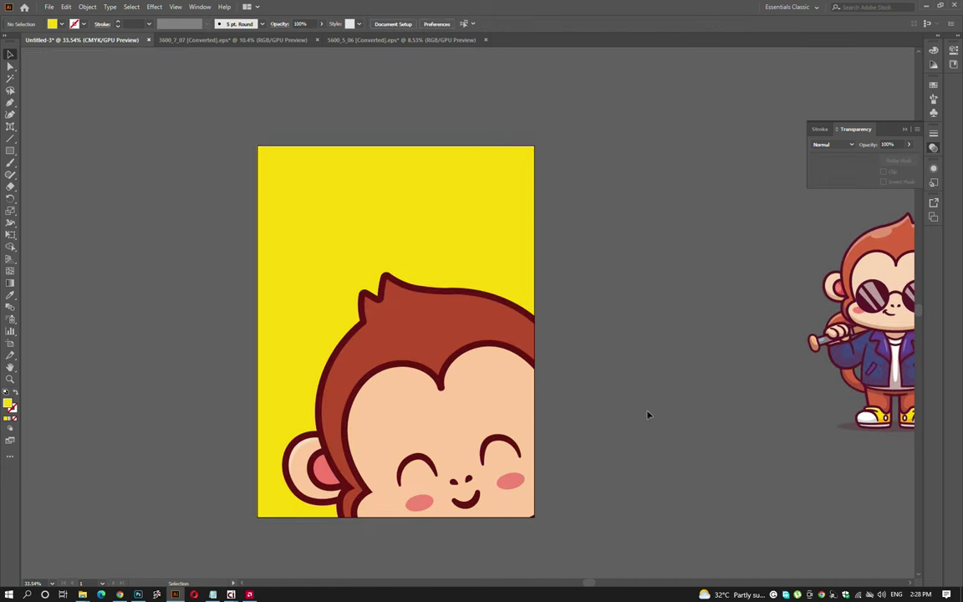
pyautogui.moveTo(593, 312)
pyautogui.mouseDown()
pyautogui.moveTo(530, 332)
pyautogui.moveTo(259, 337)
pyautogui.mouseUp()
# - Paste the artwork again, delete the monkey's paw, body and hair pieces, and shrink the remaining banana
pyautogui.hotkey('ctrl', 'v')
pyautogui.doubleClick(260, 337)
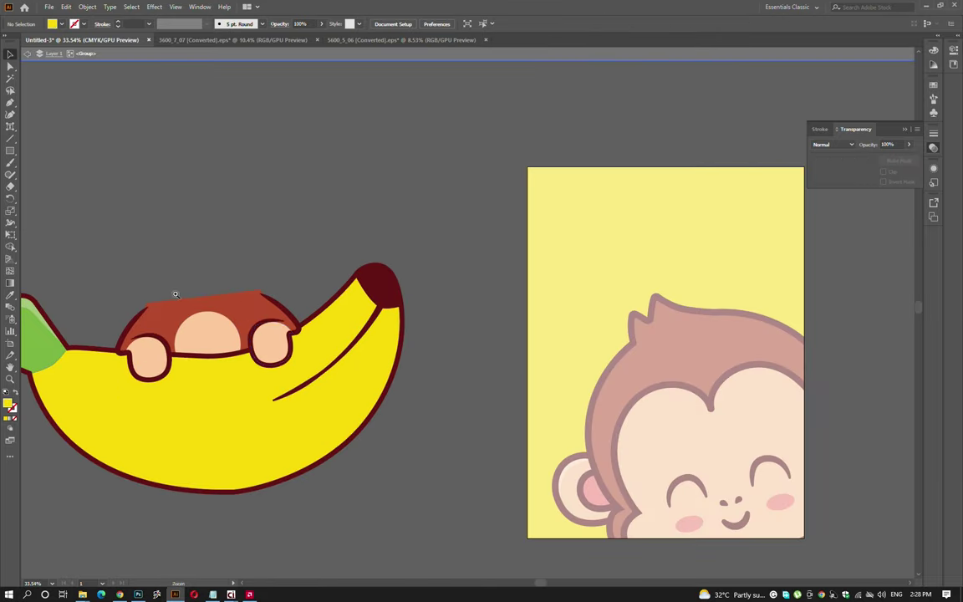
pyautogui.scroll(2, 240, 316)
pyautogui.click(134, 335)
pyautogui.press('Delete')
pyautogui.click(226, 348)
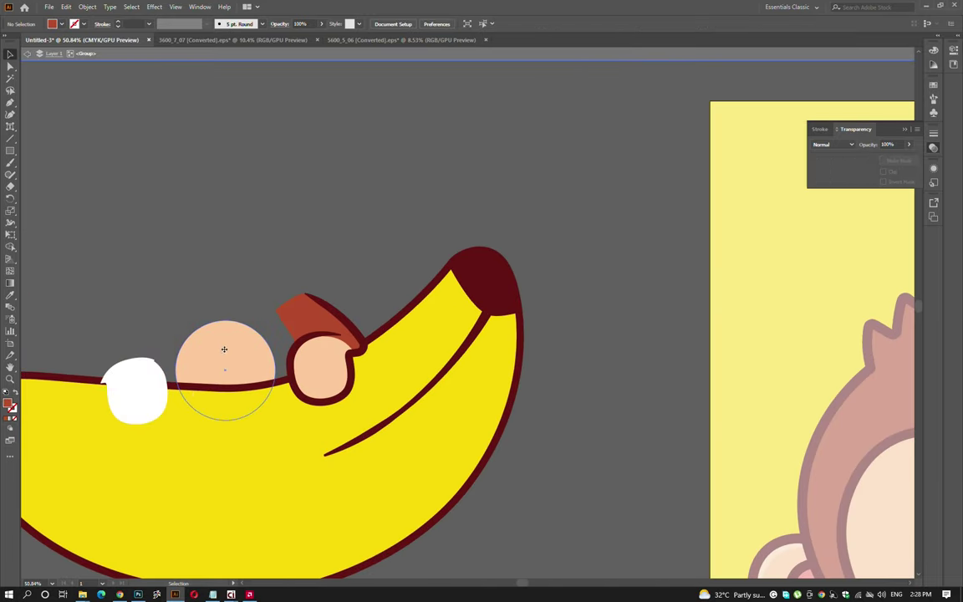
pyautogui.press('Delete')
pyautogui.moveTo(315, 336); pyautogui.dragTo(269, 345)
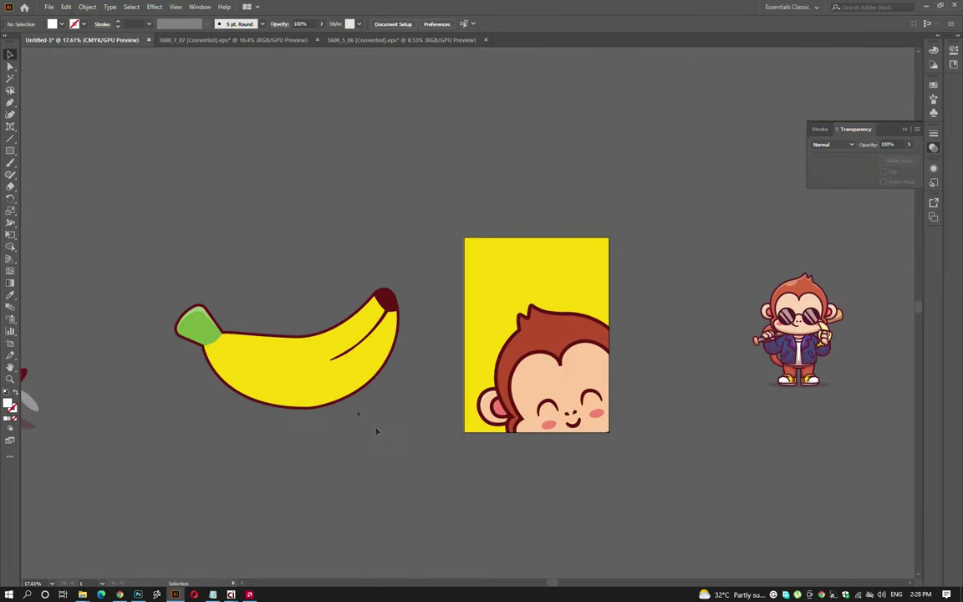
pyautogui.click(368, 381)
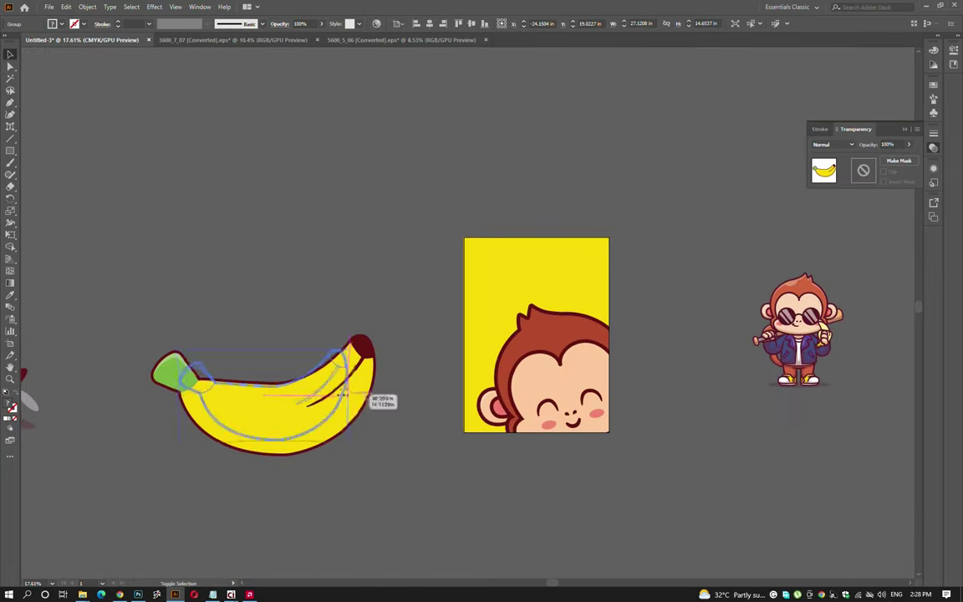
pyautogui.moveTo(380, 398)
pyautogui.mouseDown()
pyautogui.moveTo(344, 414)
pyautogui.moveTo(433, 386)
pyautogui.moveTo(245, 455)
pyautogui.mouseUp()
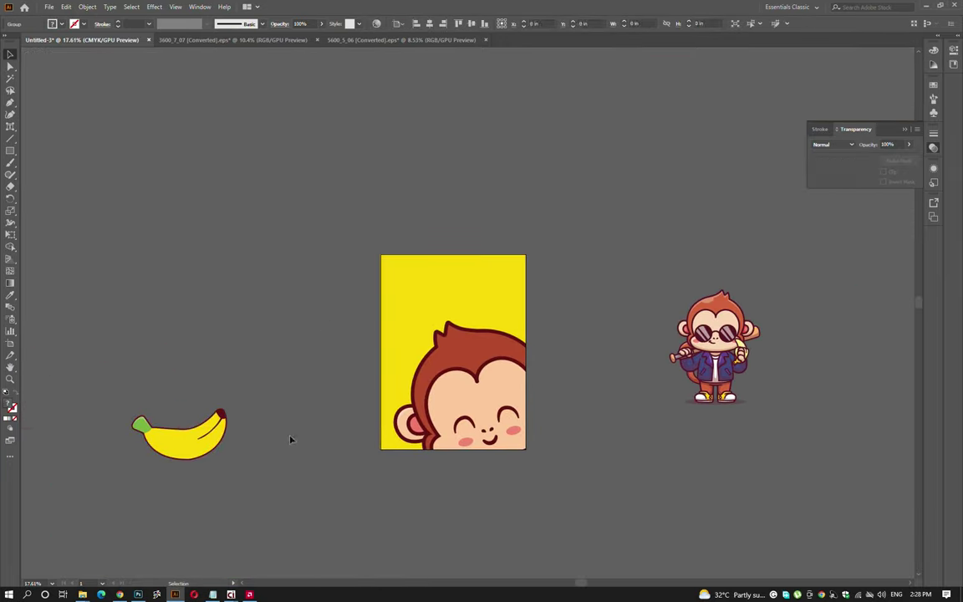
pyautogui.click(290, 438)
# - Move the standalone sunglasses monkey closer to the artboard's upper left
pyautogui.scroll(1, 490, 384)
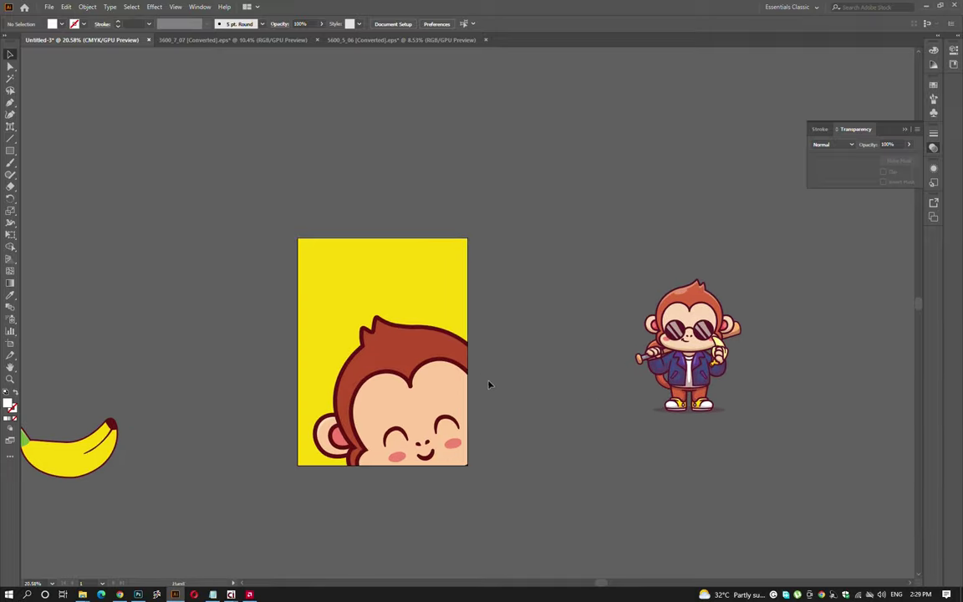
pyautogui.scroll(2, 398, 292)
pyautogui.moveTo(398, 293); pyautogui.dragTo(381, 298)
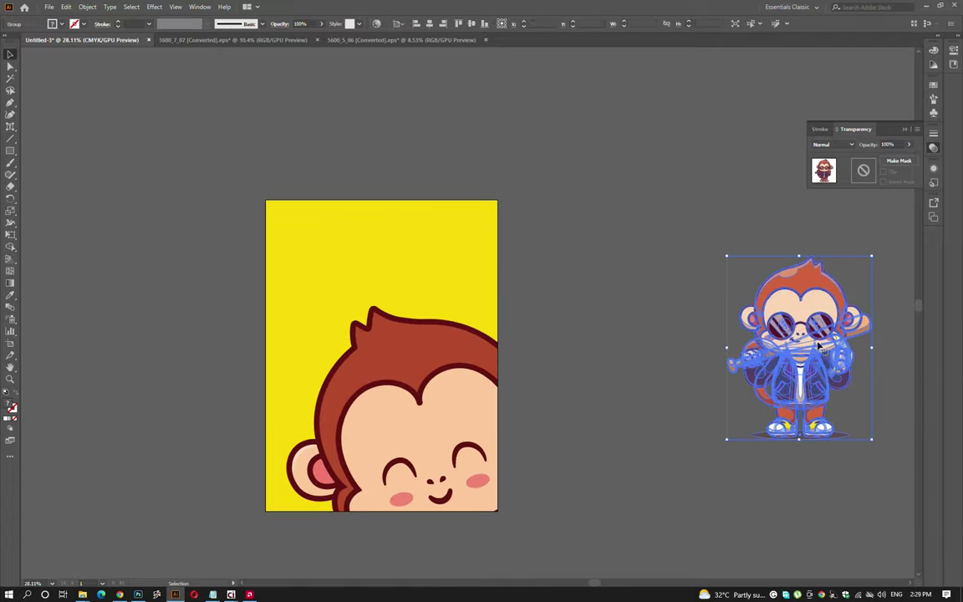
pyautogui.moveTo(794, 360); pyautogui.dragTo(610, 343)
pyautogui.click(680, 422)
pyautogui.scroll(3, 656, 391)
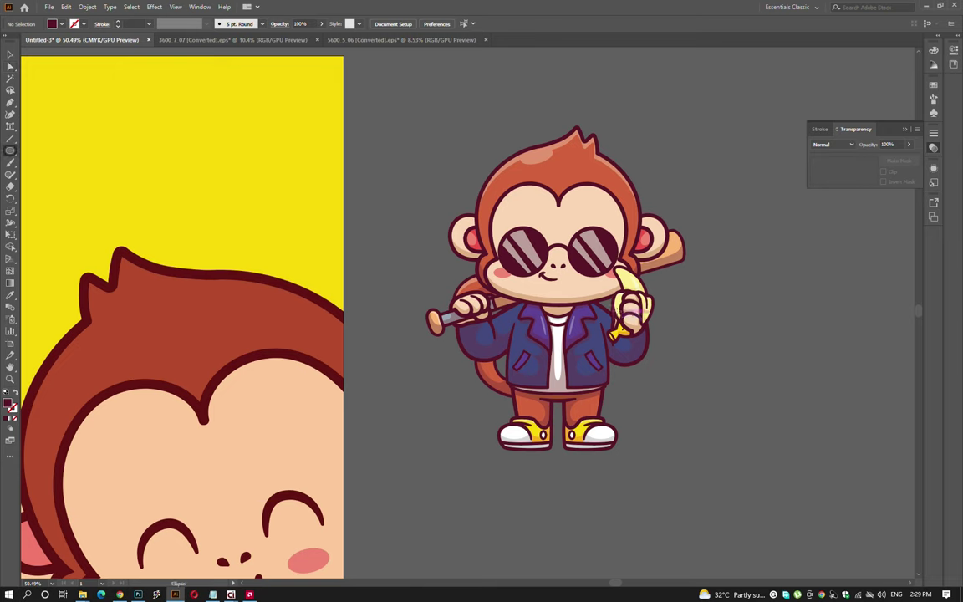
# - Draw a dark maroon circle behind the monkey and resize it around the mascot
pyautogui.moveTo(694, 376); pyautogui.dragTo(694, 388)
pyautogui.press('i')
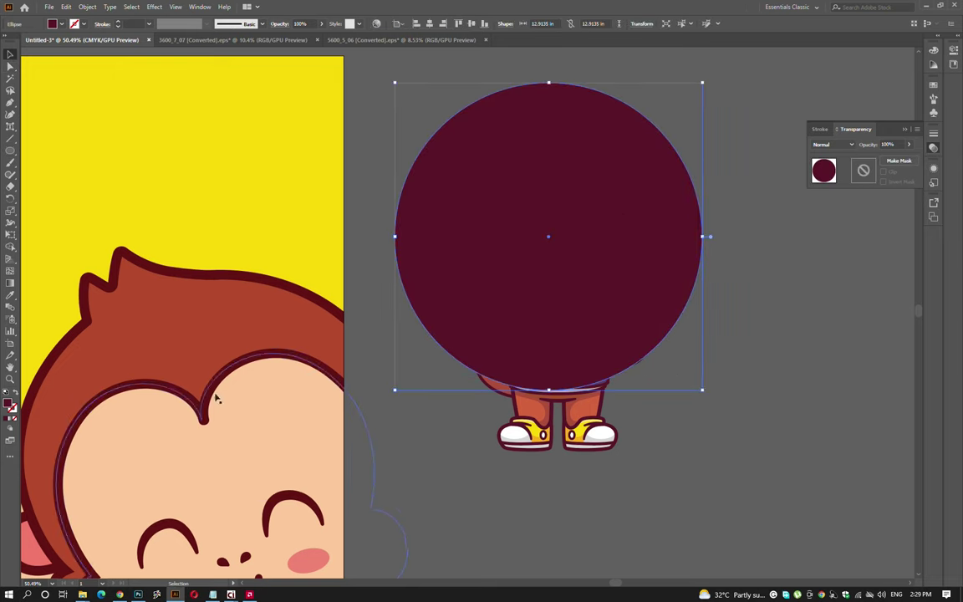
pyautogui.click(206, 356)
pyautogui.hotkey('ctrl', 'shift', '[')
pyautogui.press('v')
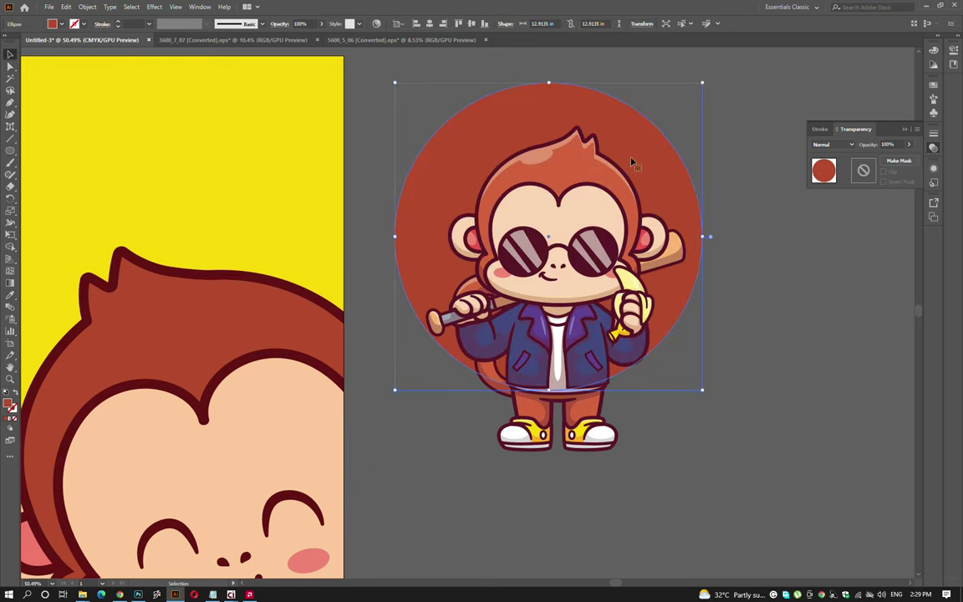
pyautogui.click(635, 173)
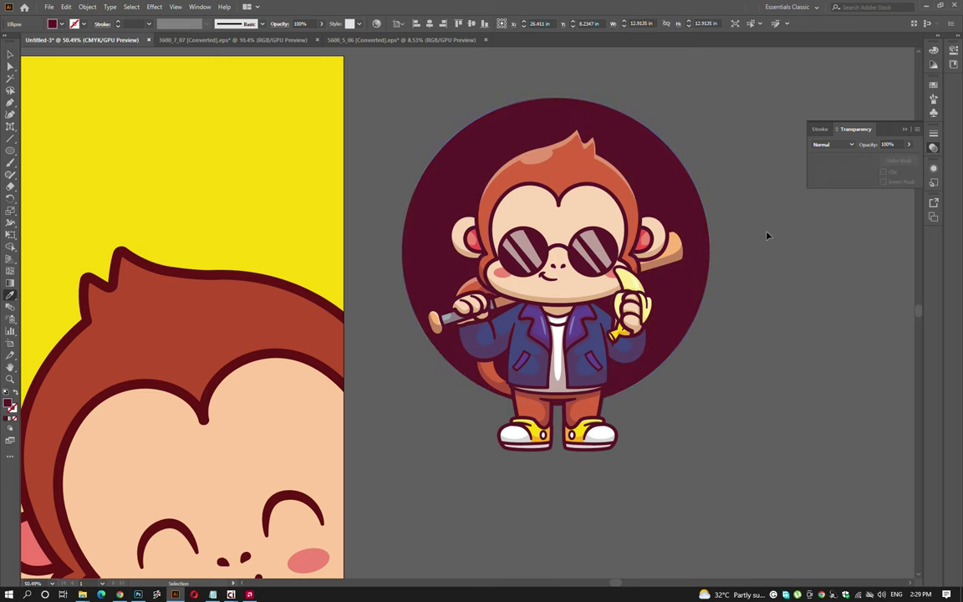
pyautogui.hotkey('ctrl', 'shift', 'a')
pyautogui.moveTo(715, 209)
pyautogui.mouseDown()
pyautogui.moveTo(693, 240)
pyautogui.moveTo(655, 227)
pyautogui.mouseUp()
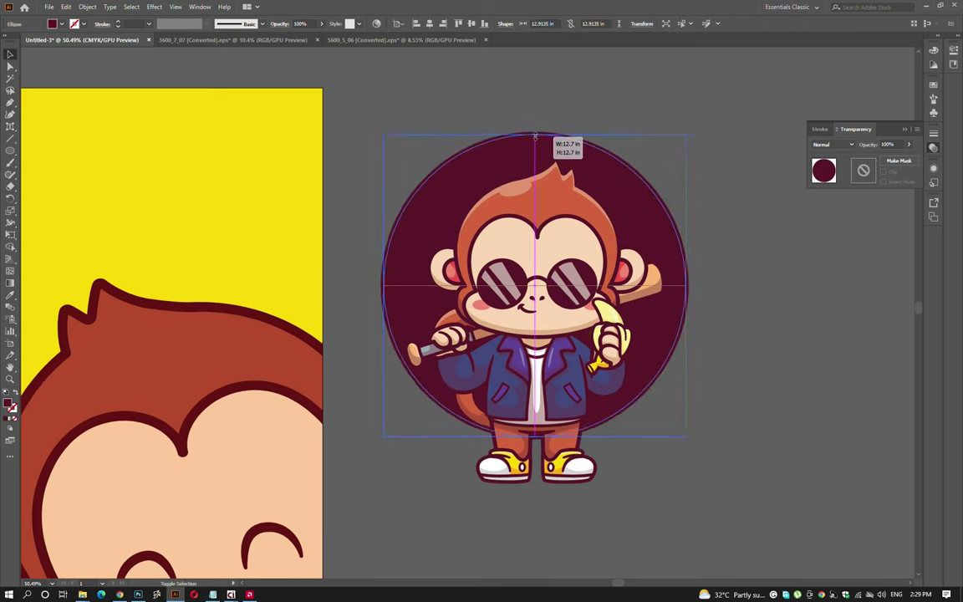
# - Bring the circle in front and clip the monkey inside it with Ctrl+7
pyautogui.hotkey('ctrl', 'shift', ']')
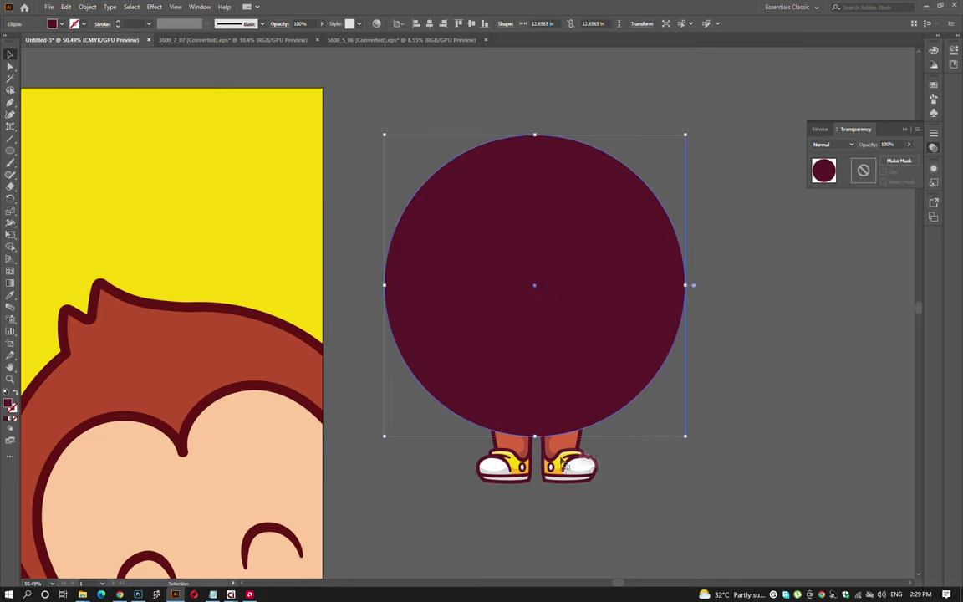
pyautogui.keyDown('shift'); pyautogui.click(535, 468); pyautogui.keyUp('shift')
pyautogui.hotkey('ctrl', '7')
pyautogui.click(588, 452)
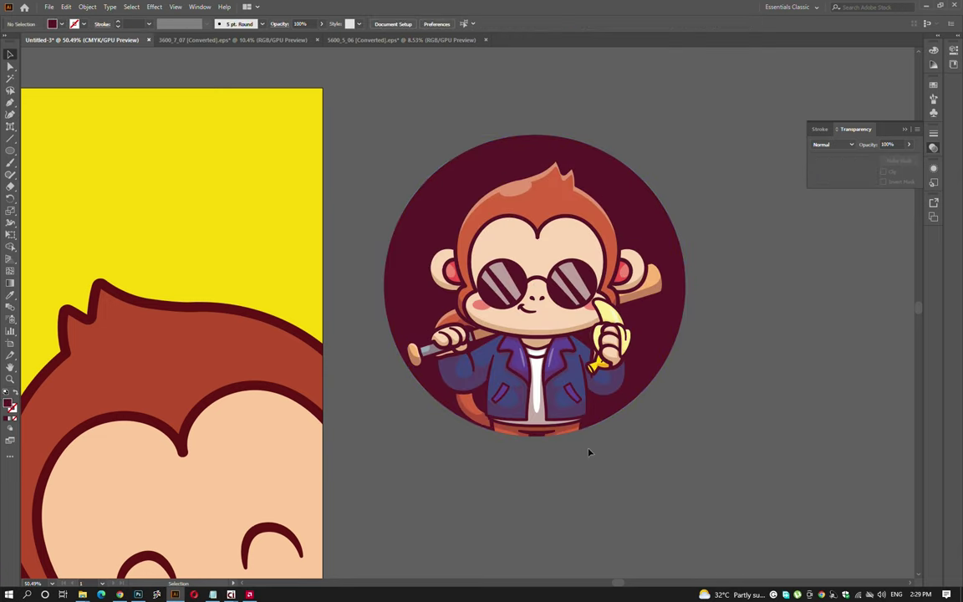
pyautogui.click(410, 139)
pyautogui.scroll(-2, 624, 151)
# - Scale the monkey badge down and place it in the artboard's top-left corner
pyautogui.moveTo(711, 186); pyautogui.dragTo(345, 189)
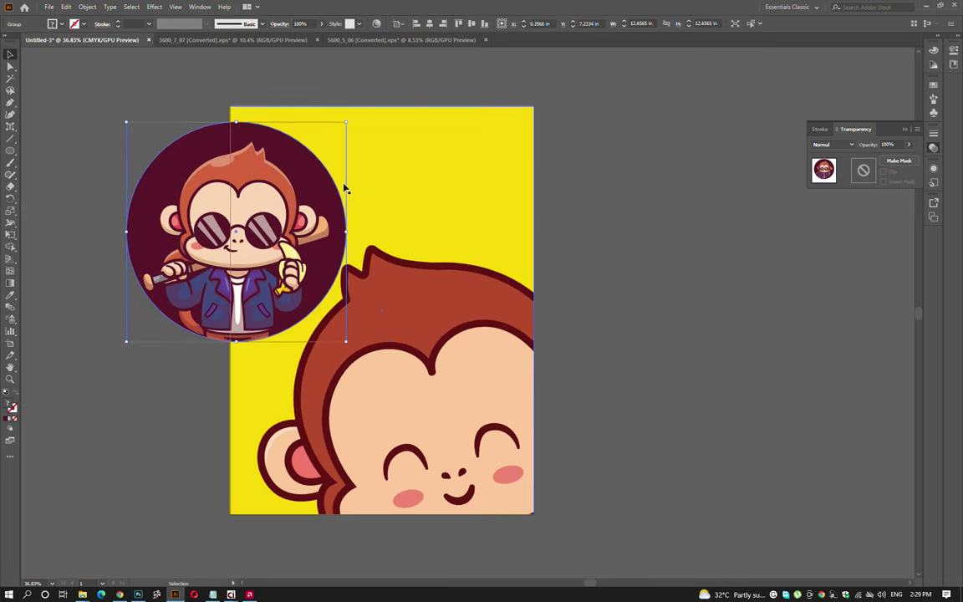
pyautogui.moveTo(345, 123); pyautogui.dragTo(290, 177)
pyautogui.moveTo(231, 237); pyautogui.dragTo(280, 163)
pyautogui.scroll(2, 262, 135)
pyautogui.press('r')
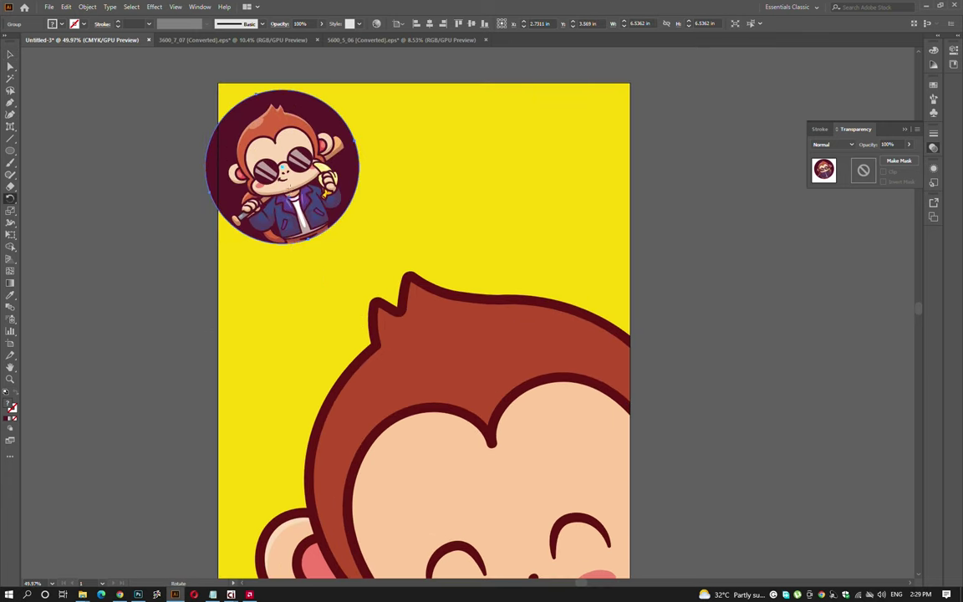
pyautogui.press('v')
pyautogui.moveTo(360, 166); pyautogui.dragTo(345, 180)
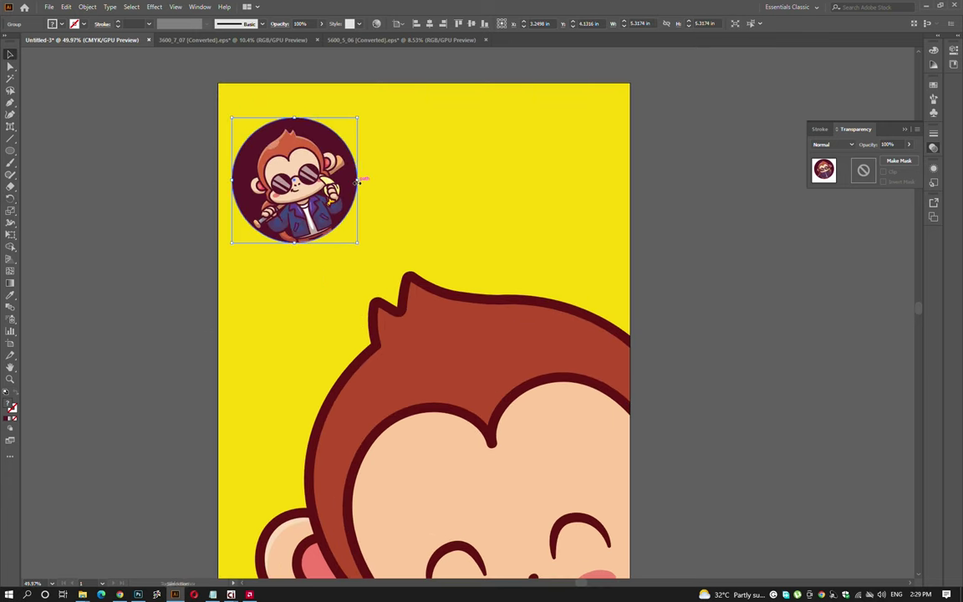
pyautogui.click(691, 230)
pyautogui.click(294, 180)
pyautogui.moveTo(346, 130); pyautogui.dragTo(374, 105)
pyautogui.click(193, 230)
# - Paint a filled wavy blob with the Paintbrush, eyedrop dark maroon, and send it behind the badge
pyautogui.press('b')
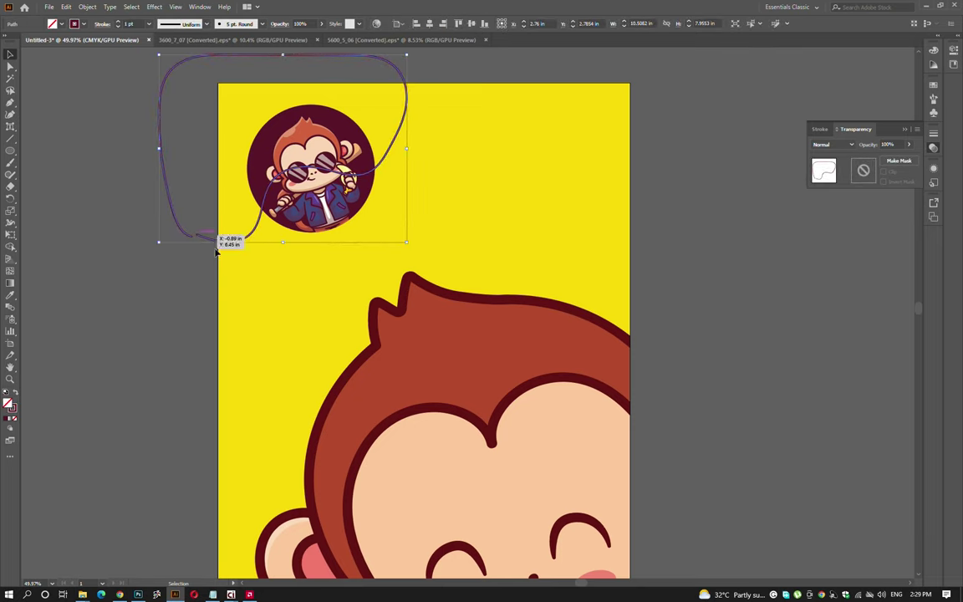
pyautogui.press('i')
pyautogui.click(242, 283)
pyautogui.press('i')
pyautogui.click(387, 350)
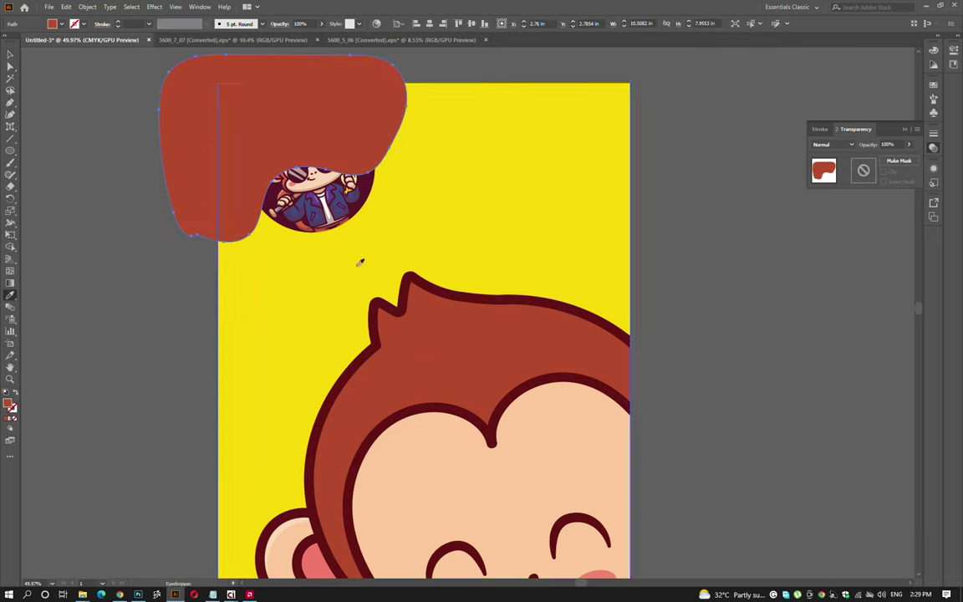
pyautogui.click(501, 295)
pyautogui.hotkey('ctrl', '[')
pyautogui.press('v')
# - Enlarge the maroon shape around the badge, resize the badge, and trim the shape to the artboard edges
pyautogui.click(146, 275)
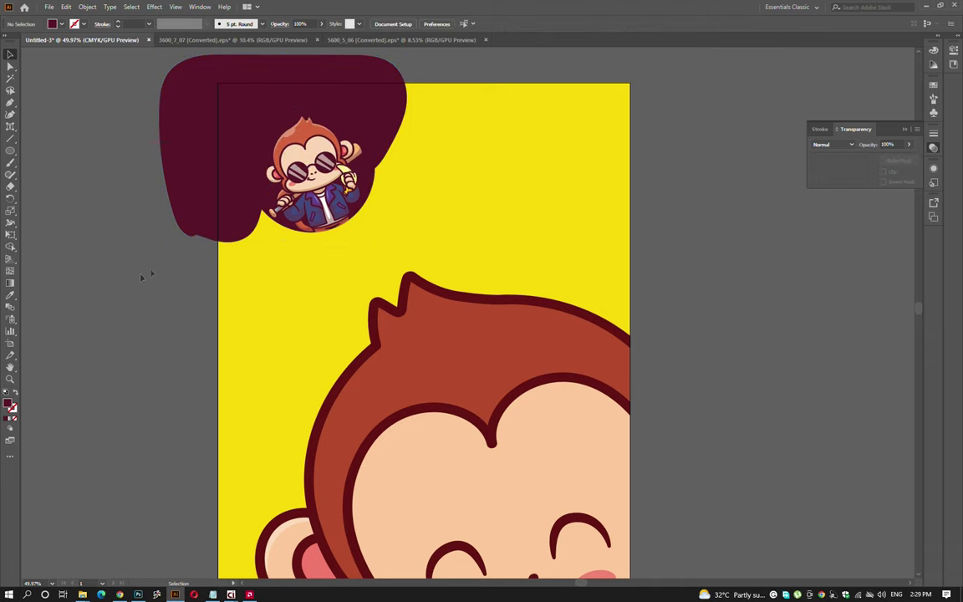
pyautogui.scroll(2, 374, 213)
pyautogui.moveTo(209, 242); pyautogui.dragTo(208, 243)
pyautogui.hotkey('ctrl', '=')
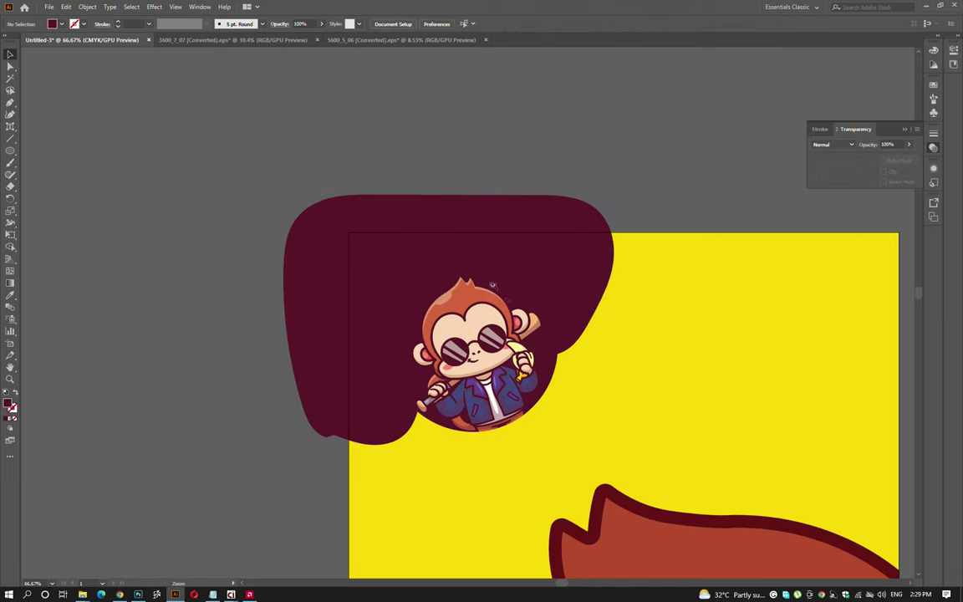
pyautogui.scroll(-2, 374, 251)
pyautogui.hscroll(3, 374, 251)
pyautogui.click(392, 185)
pyautogui.moveTo(400, 190); pyautogui.dragTo(440, 194)
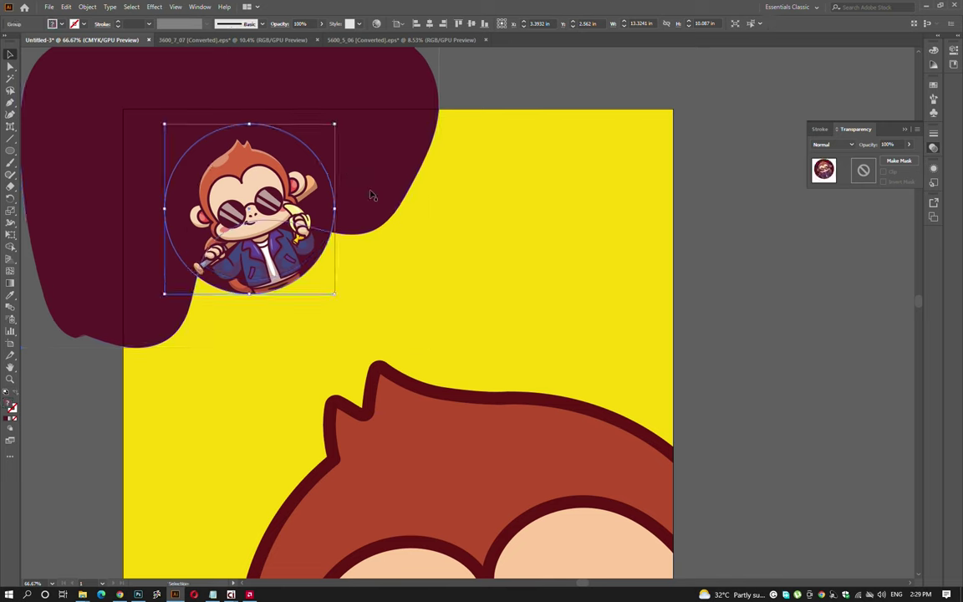
pyautogui.moveTo(371, 197); pyautogui.dragTo(387, 158)
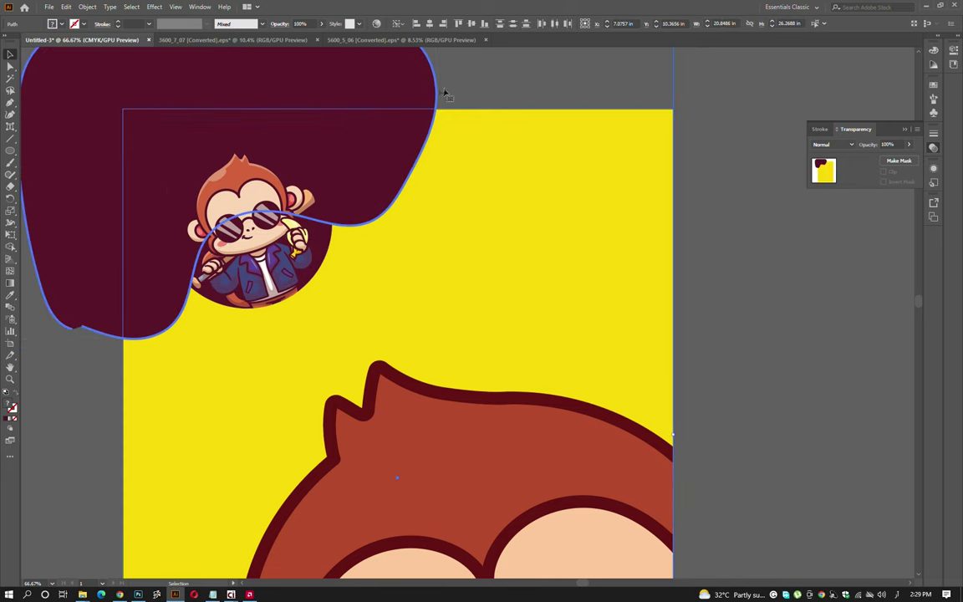
pyautogui.press('v')
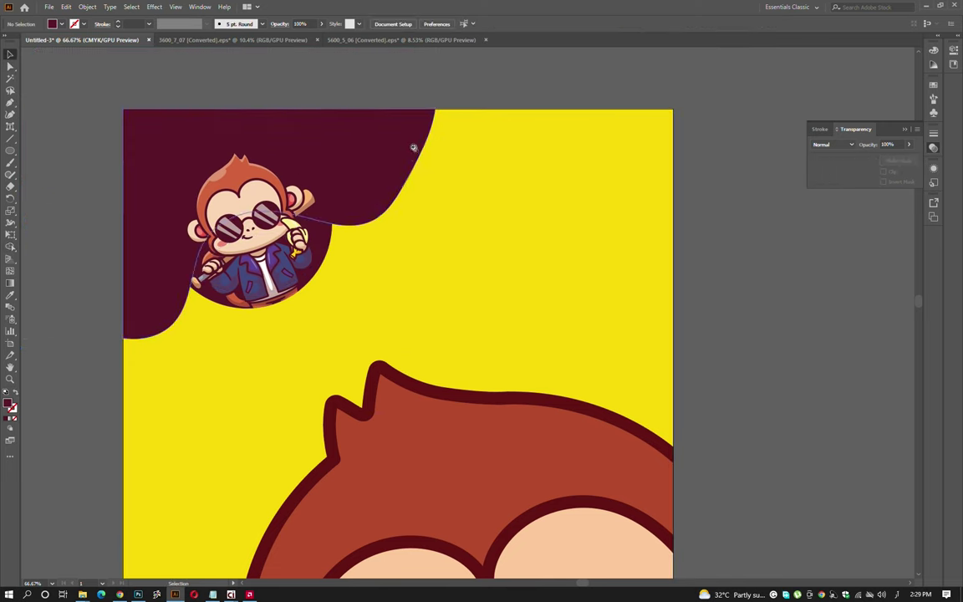
pyautogui.hotkey('ctrl', '0')
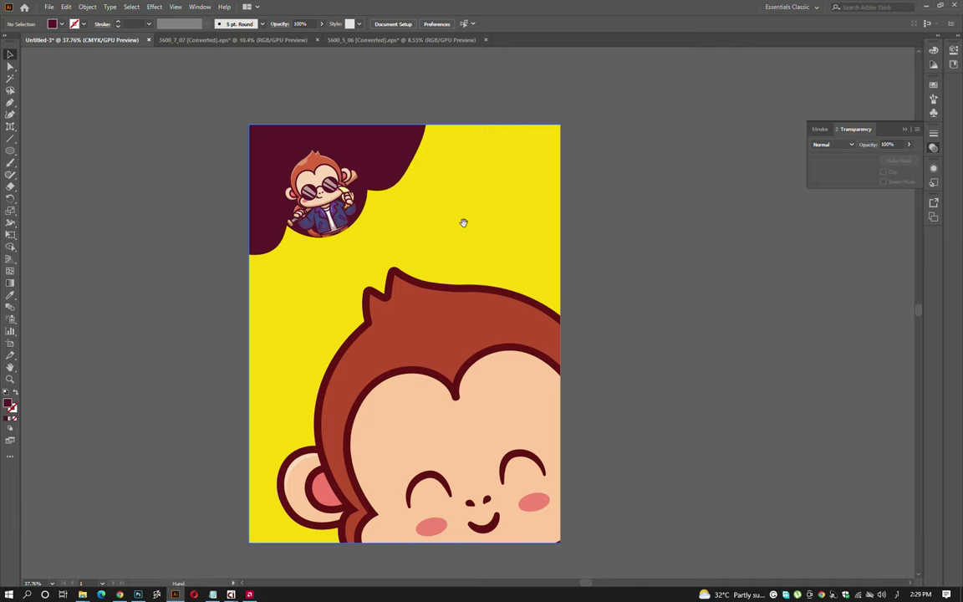
# - Place the citrus chips PNG to the right of the artboard
pyautogui.moveTo(463, 222); pyautogui.dragTo(451, 224)
pyautogui.click(567, 227)
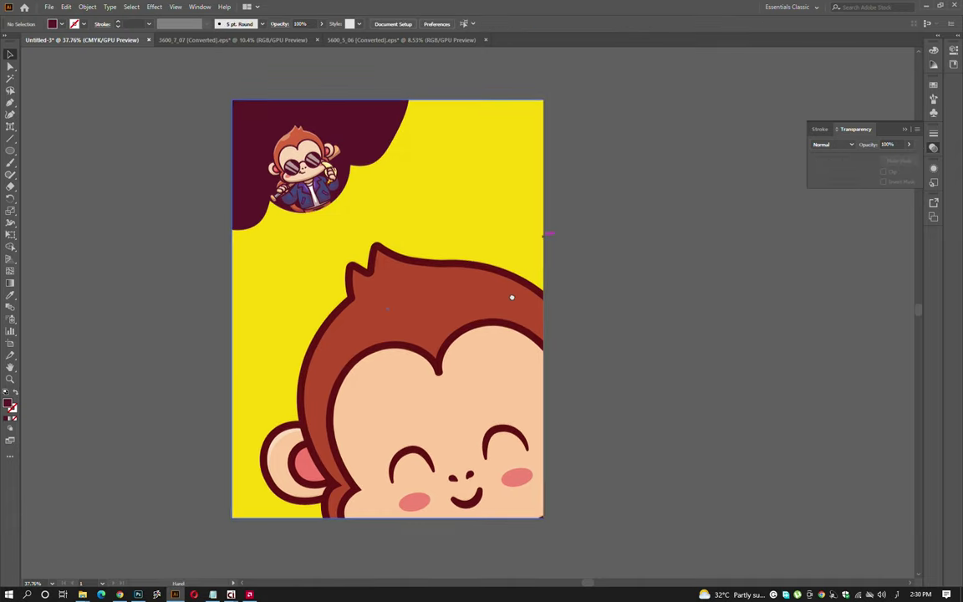
pyautogui.moveTo(511, 294); pyautogui.dragTo(413, 291)
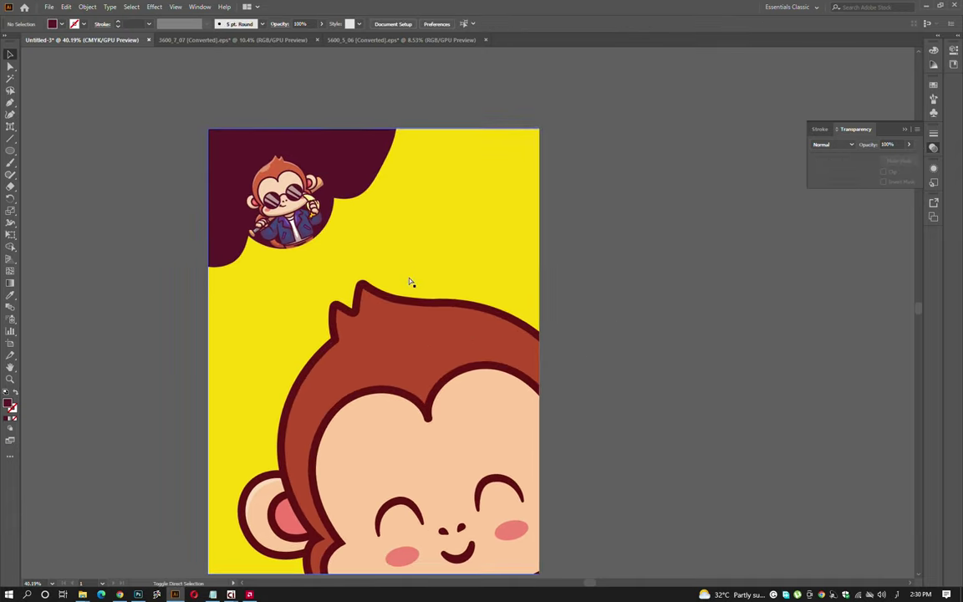
pyautogui.hotkey('shift', 'ctrl', 'p')
pyautogui.doubleClick(387, 322)
pyautogui.click(666, 249)
# - Apply a default Image Trace to the chips, then undo the black-and-white result
pyautogui.scroll(-1, 463, 195)
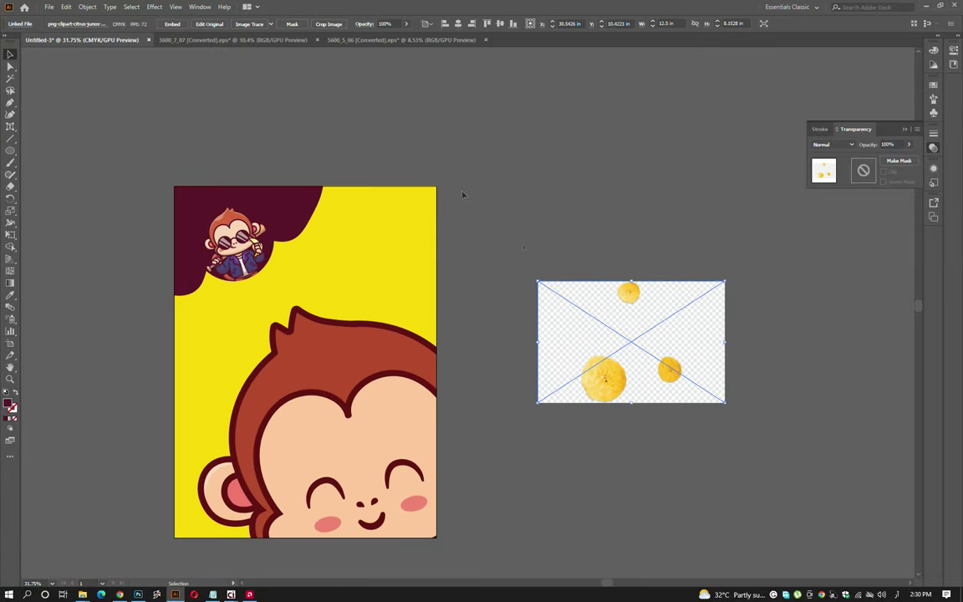
pyautogui.click(250, 25)
pyautogui.hotkey('ctrl', 'z')
# - Trace the placed citrus chips image with the High Fidelity Photo preset
pyautogui.click(271, 25)
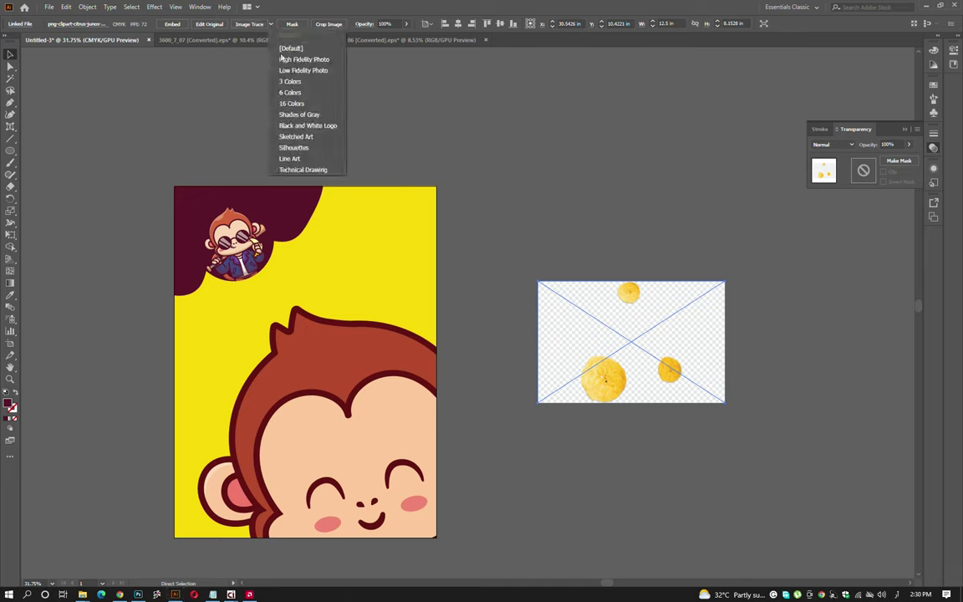
pyautogui.click(301, 66)
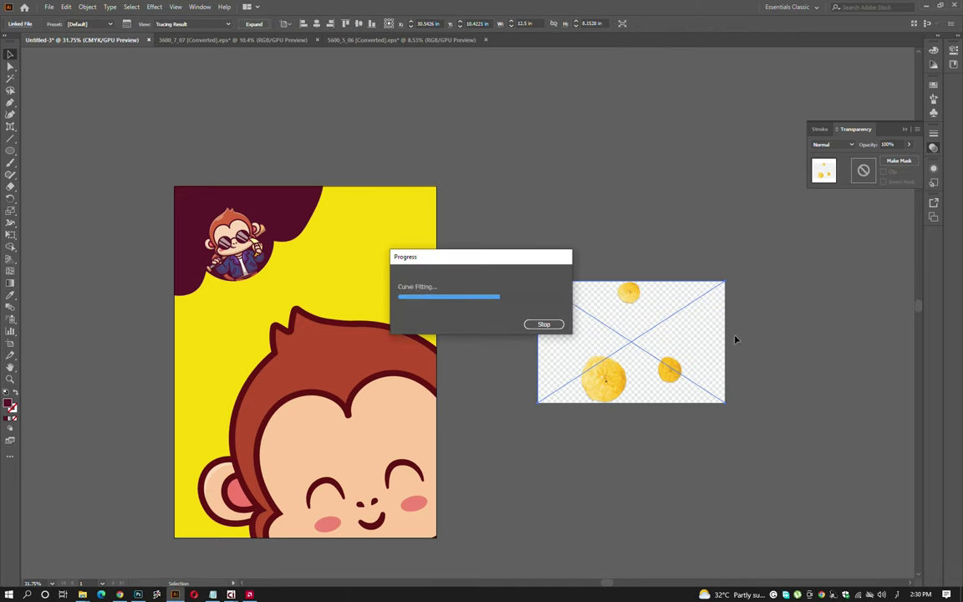
pyautogui.scroll(5, 652, 388)
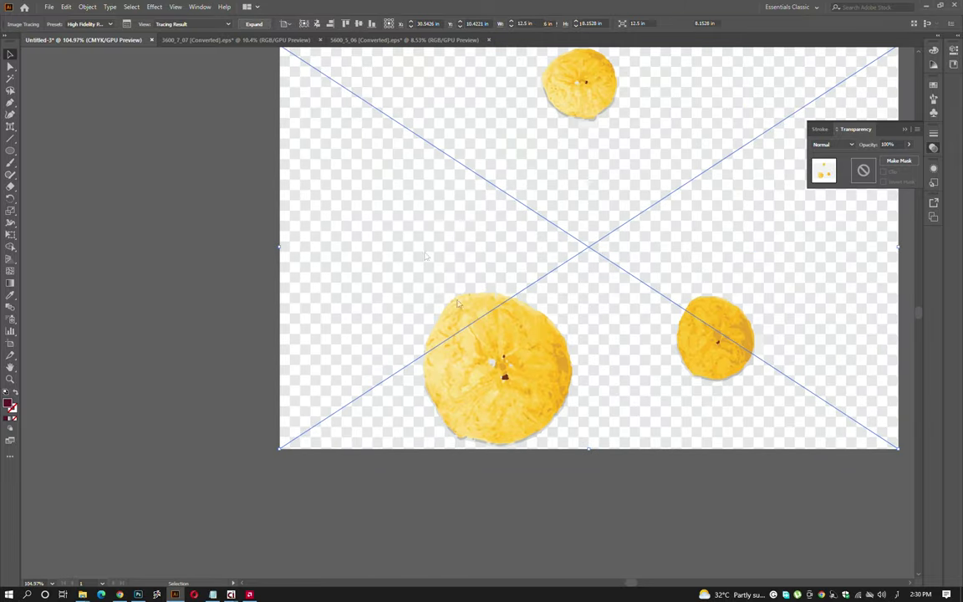
pyautogui.click(424, 255)
pyautogui.scroll(4, 501, 376)
pyautogui.scroll(-4, 569, 457)
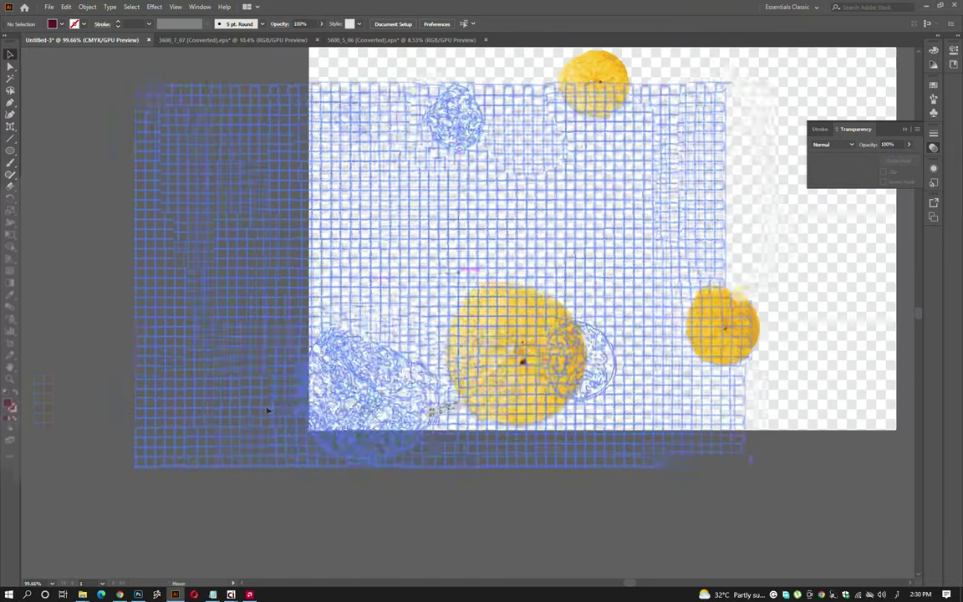
pyautogui.hscroll(1, 602, 468)
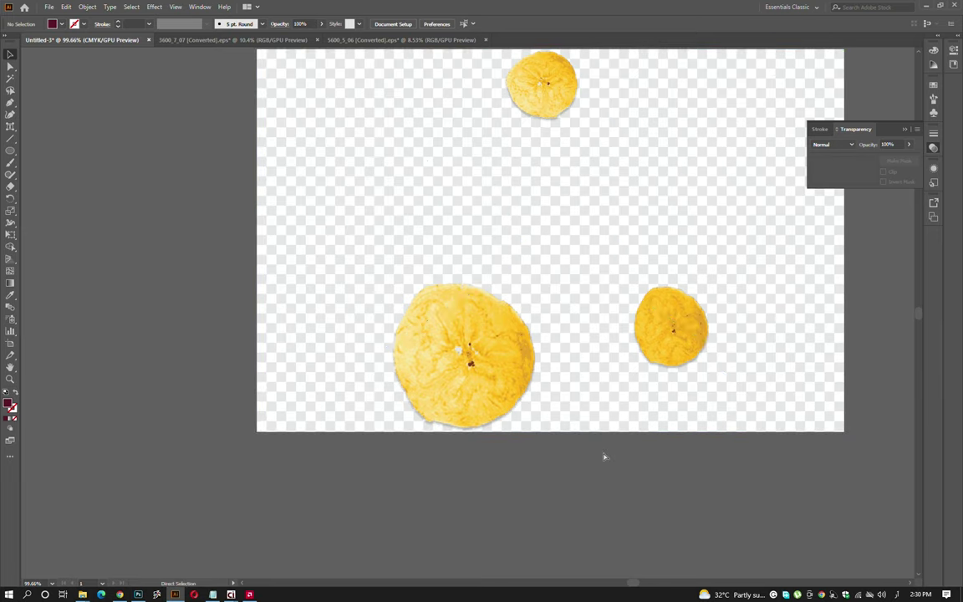
# - Zoom in on the big chip and pen-trace its left and bottom edges
pyautogui.press('z')
pyautogui.moveTo(481, 368); pyautogui.dragTo(598, 364)
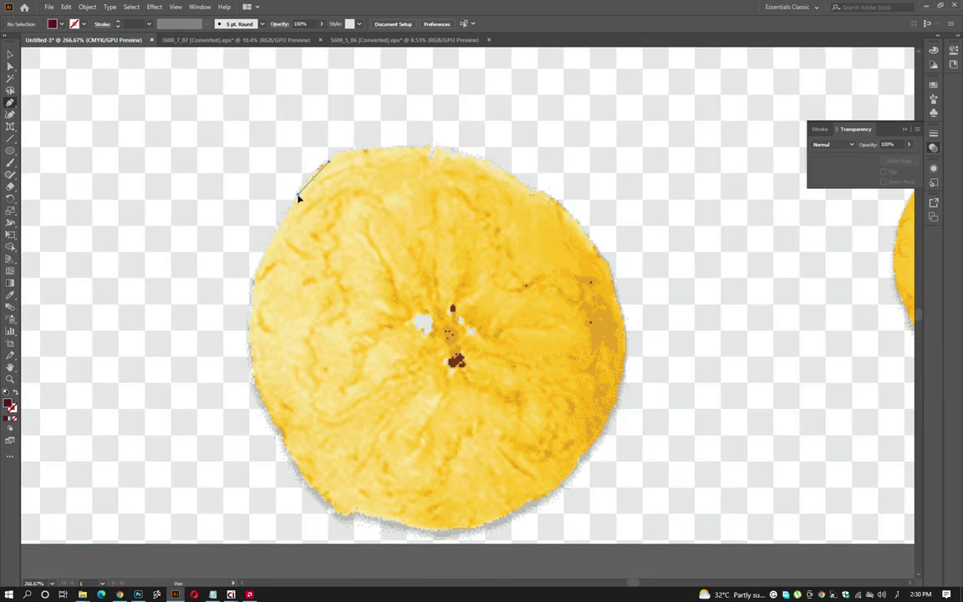
pyautogui.click(279, 226)
pyautogui.click(260, 268)
pyautogui.moveTo(276, 366); pyautogui.dragTo(262, 207)
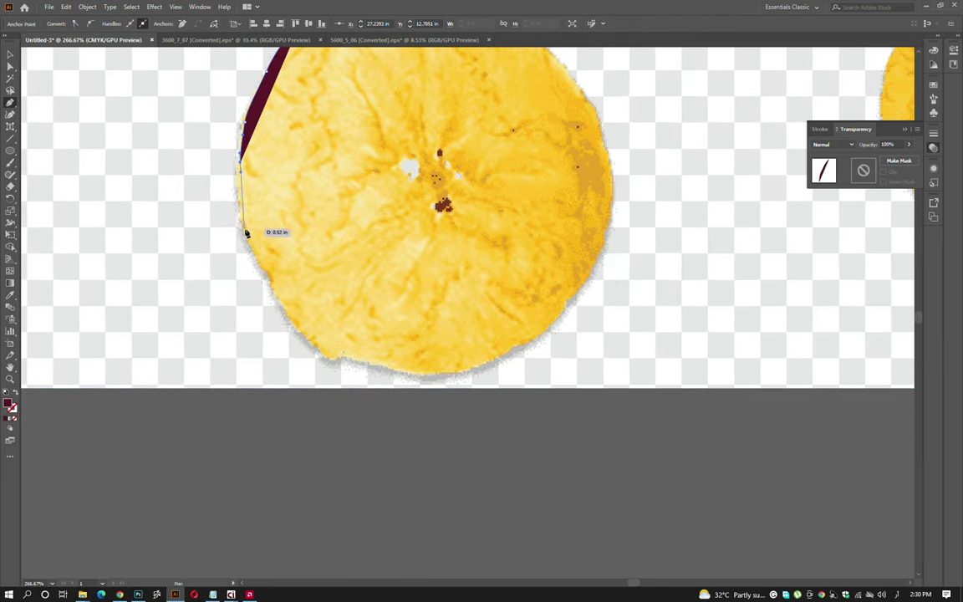
pyautogui.click(268, 272)
pyautogui.click(295, 316)
pyautogui.click(333, 351)
pyautogui.click(365, 356)
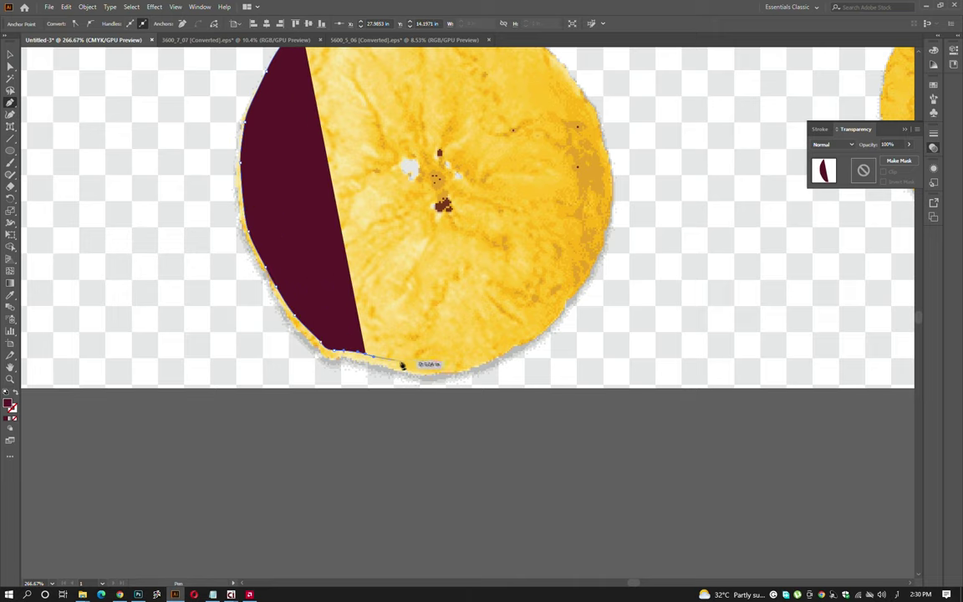
pyautogui.click(430, 363)
pyautogui.click(479, 360)
pyautogui.click(520, 341)
pyautogui.click(551, 316)
# - Continue the pen outline up the chip's right edge and across the top, closing the path
pyautogui.click(604, 214)
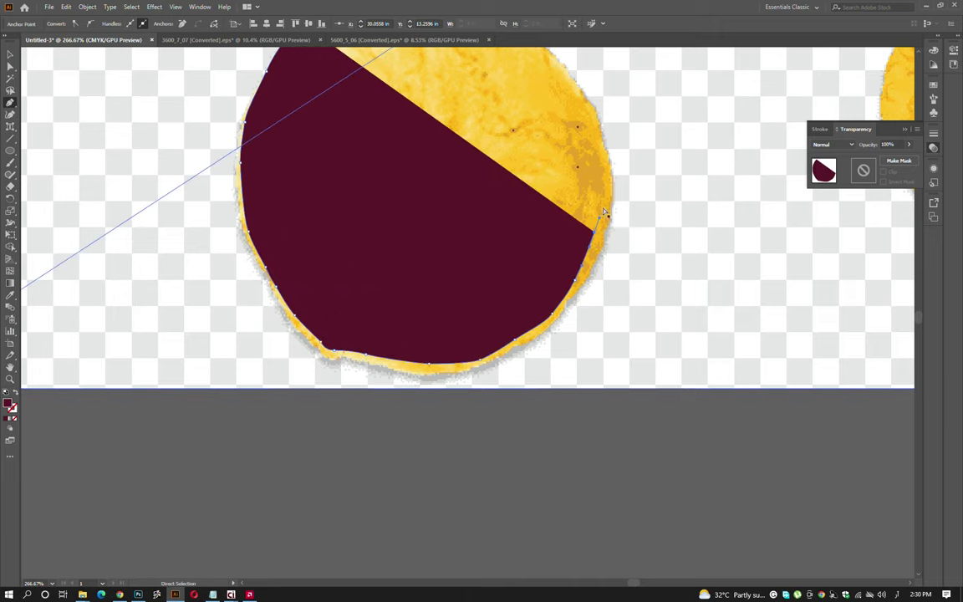
pyautogui.moveTo(610, 147); pyautogui.dragTo(586, 260)
pyautogui.click(575, 244)
pyautogui.click(549, 199)
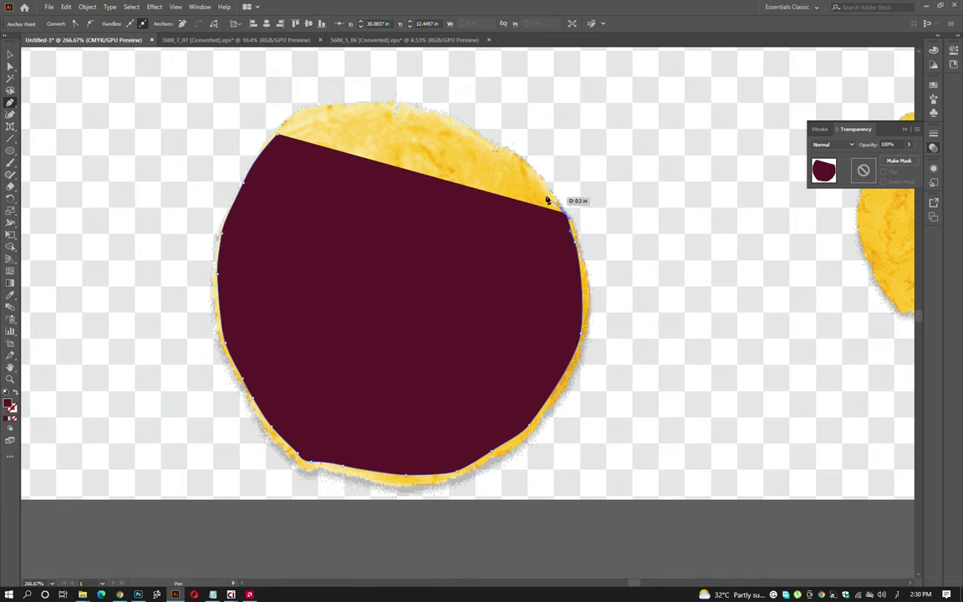
pyautogui.click(484, 146)
pyautogui.click(393, 109)
pyautogui.click(339, 107)
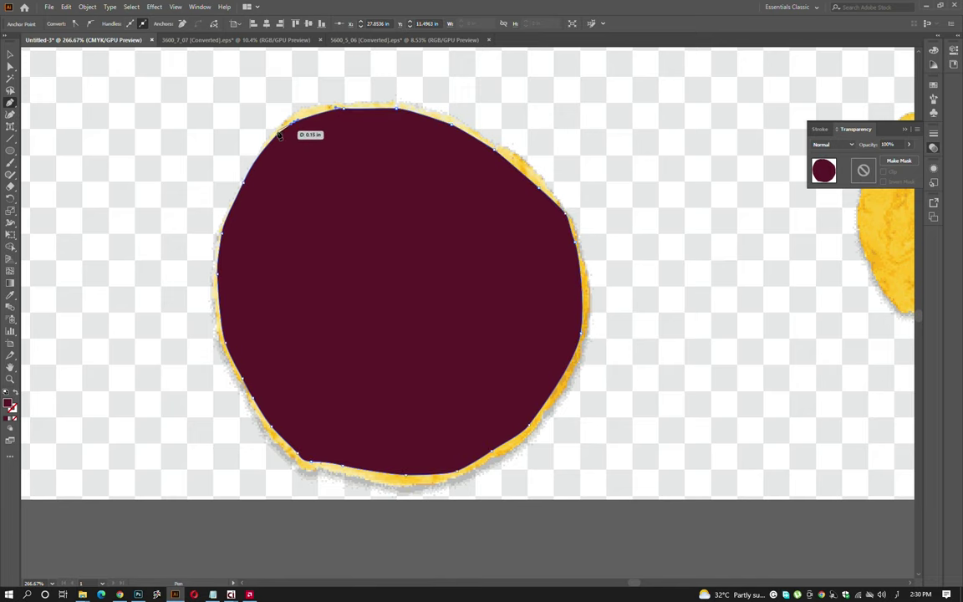
pyautogui.click(279, 134)
pyautogui.hotkey('ctrl', '-')
# - Clip the chip photo to its traced outline and move the cut-out onto the package artboard
pyautogui.hotkey('ctrl', '7')
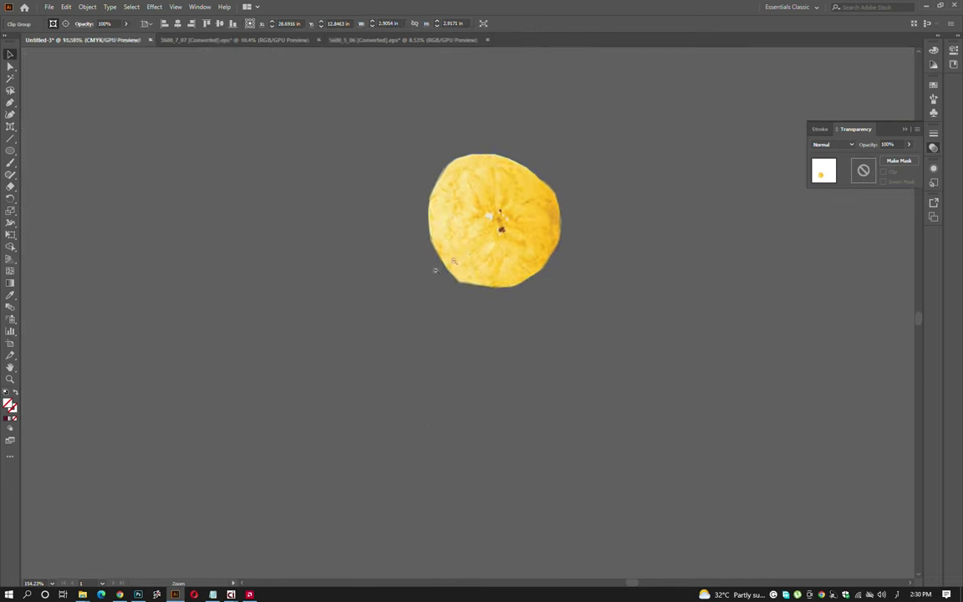
pyautogui.keyDown('alt'); pyautogui.scroll(-5, 435, 270); pyautogui.keyUp('alt')
pyautogui.moveTo(548, 215)
pyautogui.mouseDown()
pyautogui.moveTo(375, 321)
pyautogui.moveTo(404, 193)
pyautogui.mouseUp()
# - Place scaled chip copies on the monkey's forehead and at the artboard's left and right edges
pyautogui.keyDown('alt'); pyautogui.scroll(2, 439, 191); pyautogui.keyUp('alt')
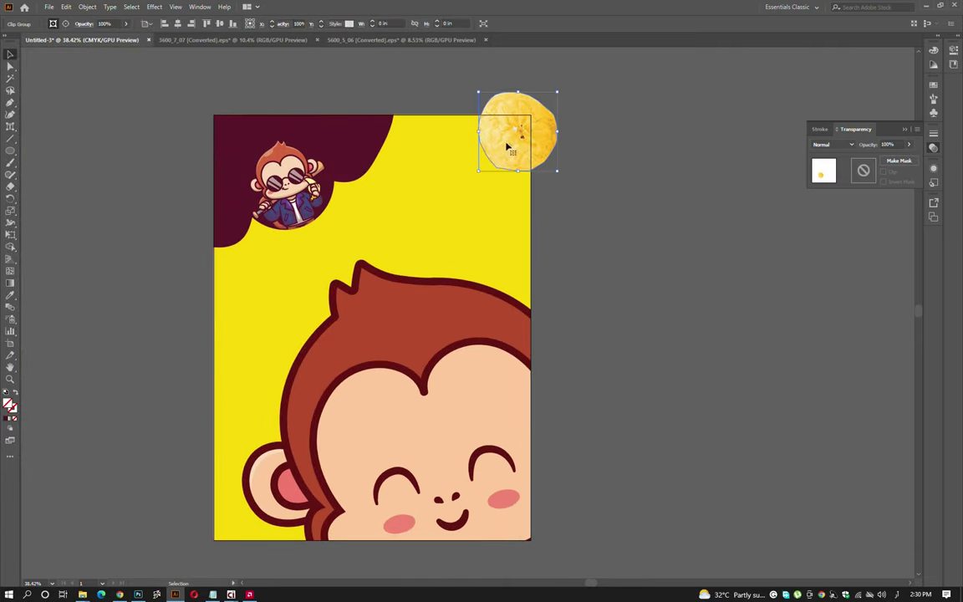
pyautogui.moveTo(506, 147); pyautogui.dragTo(320, 328)
pyautogui.moveTo(359, 366); pyautogui.dragTo(339, 348)
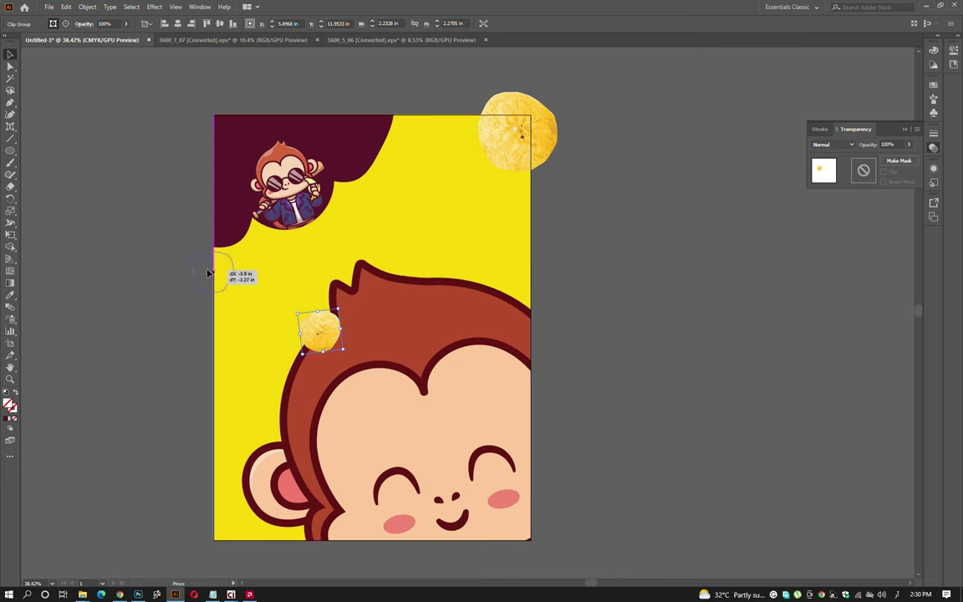
pyautogui.moveTo(208, 273); pyautogui.dragTo(208, 251)
pyautogui.click(600, 273)
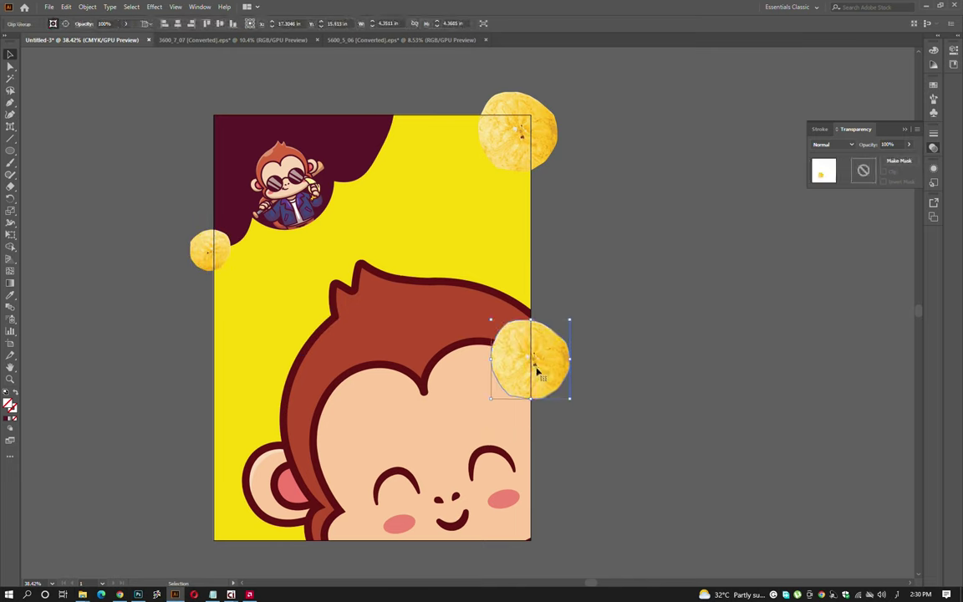
pyautogui.moveTo(511, 392); pyautogui.dragTo(550, 376)
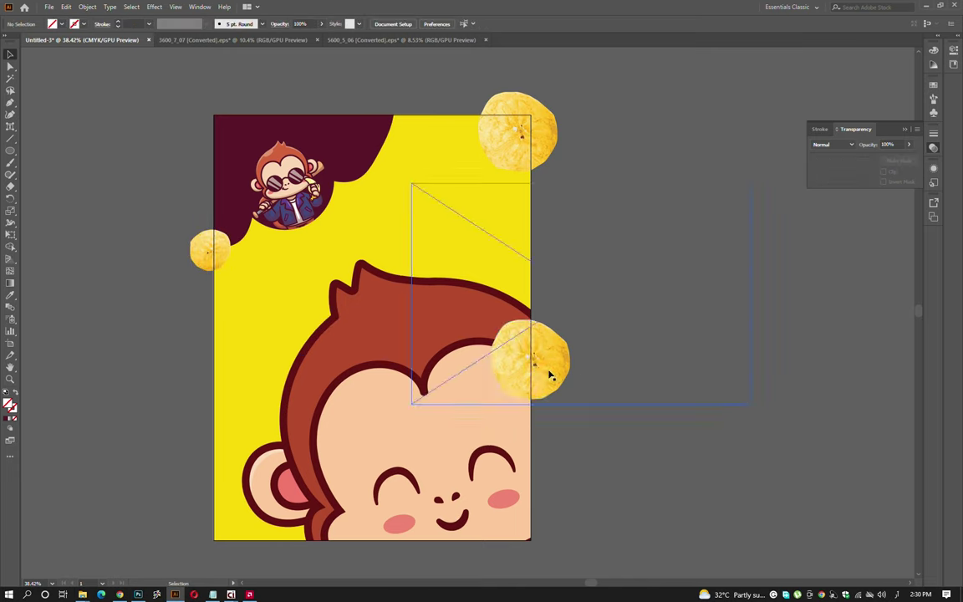
# - Move the small chip from behind the monkey's cheek to above its head
pyautogui.doubleClick(322, 390)
pyautogui.click(323, 390)
pyautogui.press('Escape')
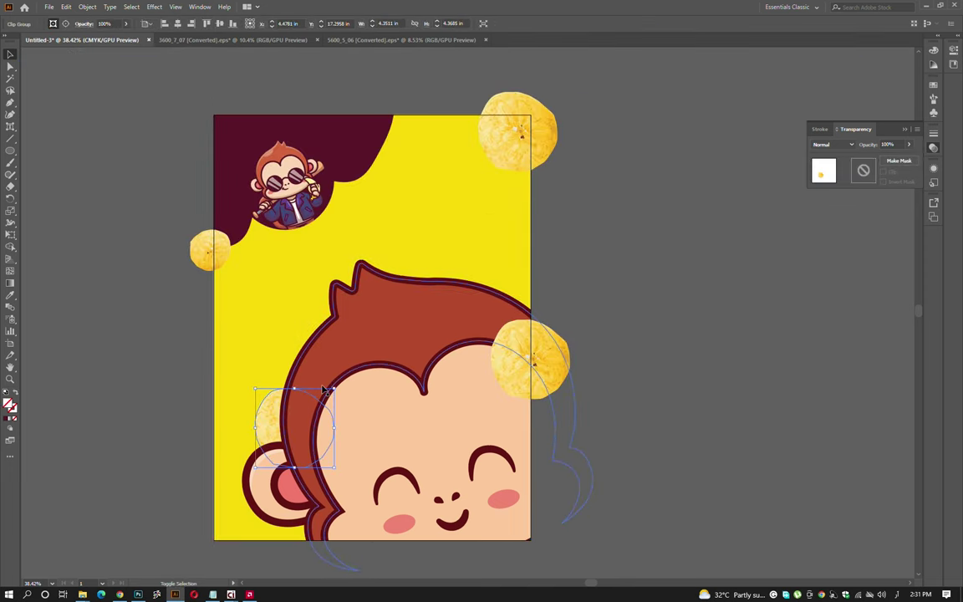
pyautogui.moveTo(309, 426)
pyautogui.mouseDown()
pyautogui.moveTo(387, 287)
pyautogui.moveTo(369, 288)
pyautogui.mouseUp()
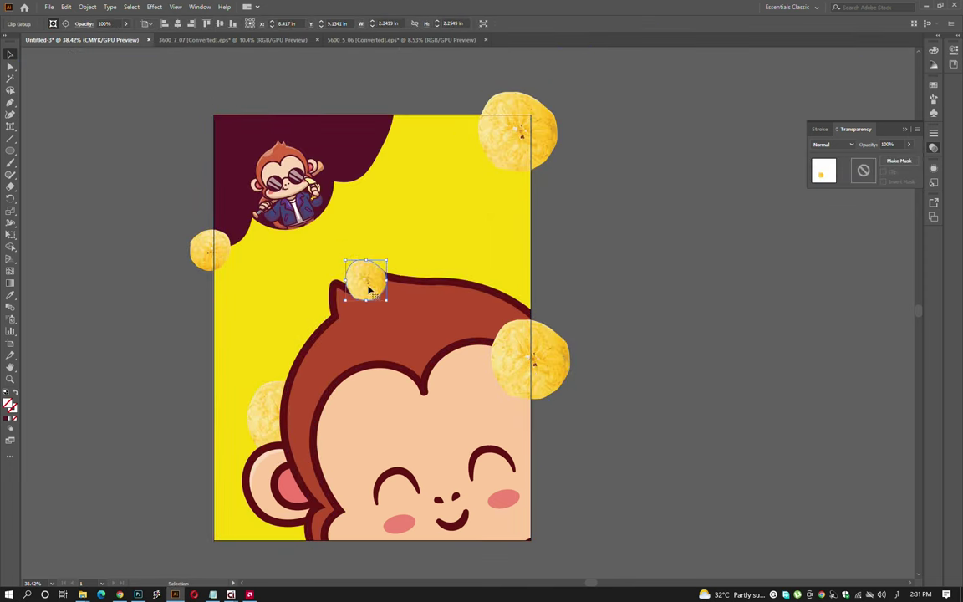
pyautogui.click(753, 252)
pyautogui.scroll(-1, 565, 266)
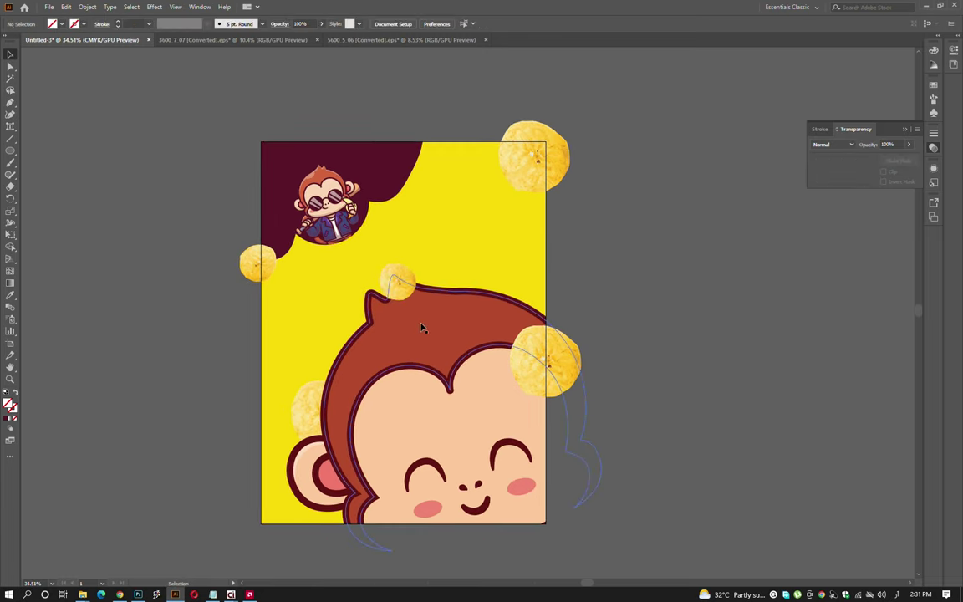
pyautogui.scroll(1, 389, 254)
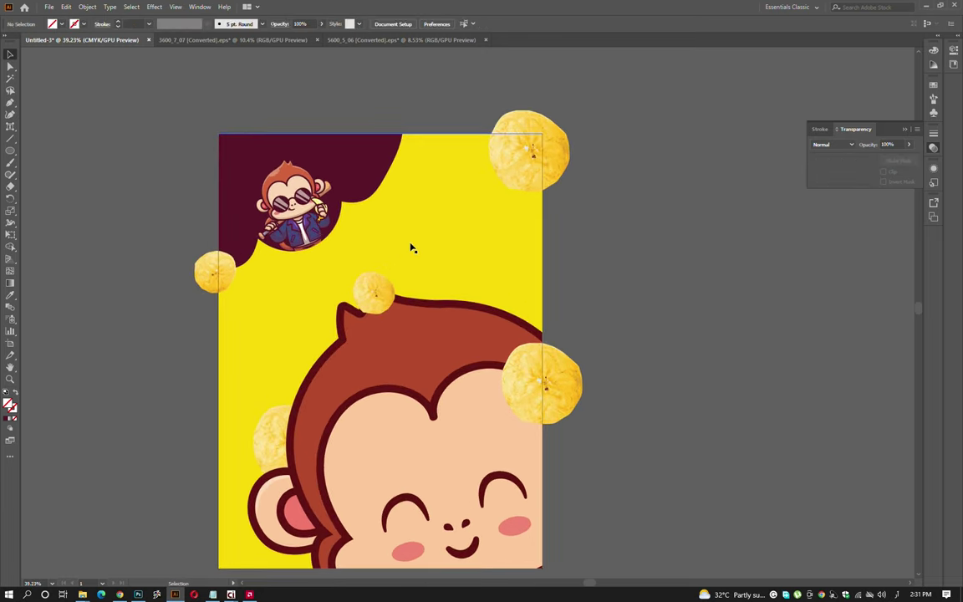
pyautogui.scroll(5, 443, 254)
pyautogui.scroll(2, 494, 258)
# - Type BANANA on the yellow area and scale the text up
pyautogui.click(365, 251)
pyautogui.write('BANANA')
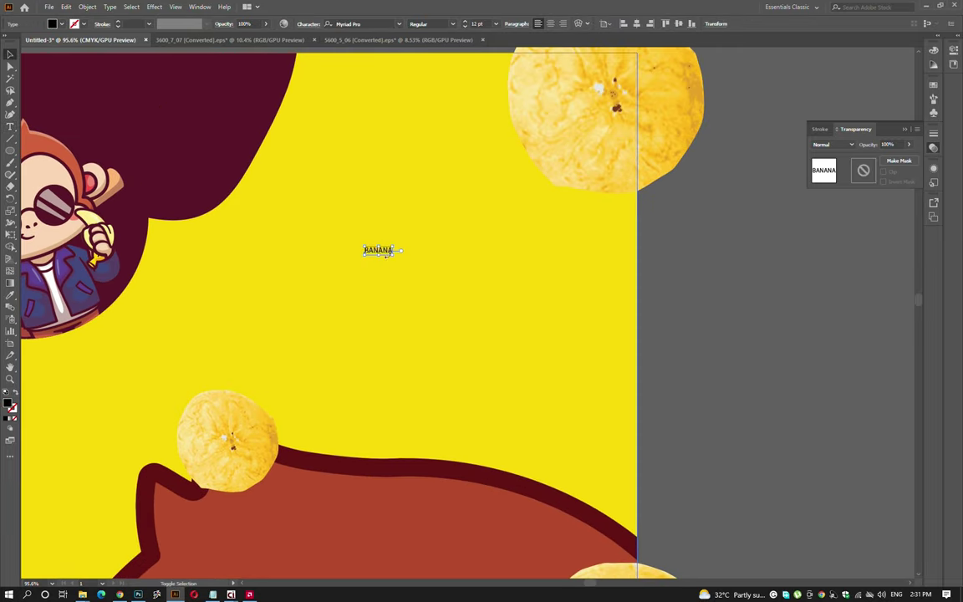
pyautogui.press('Escape')
pyautogui.moveTo(393, 255); pyautogui.dragTo(607, 333)
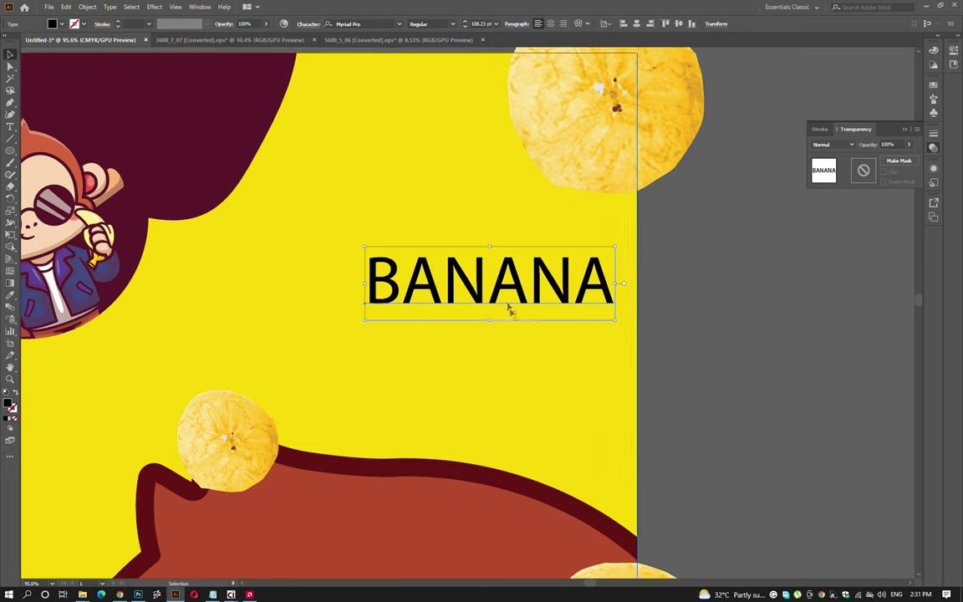
pyautogui.press('Down')
pyautogui.press('Down')
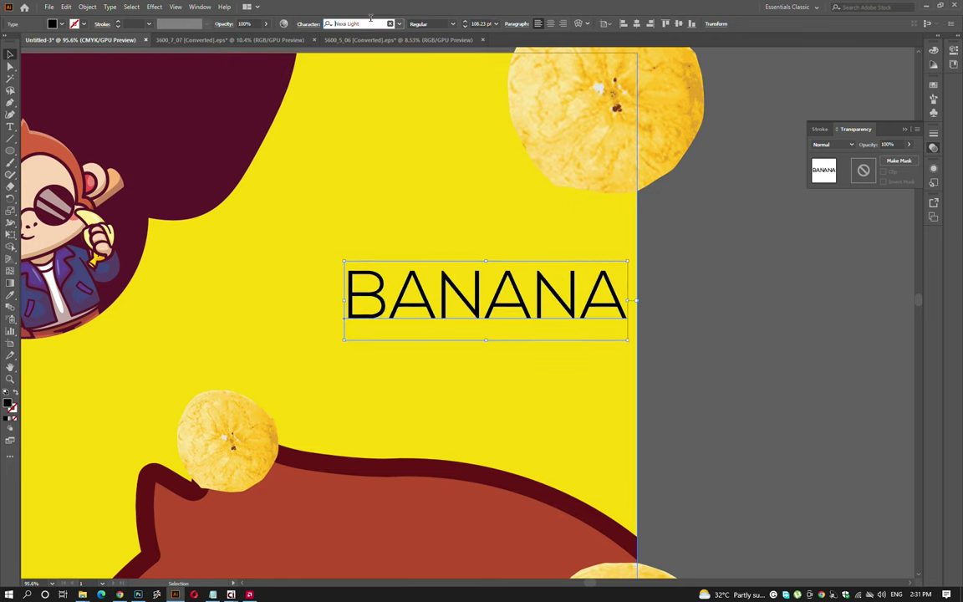
pyautogui.press('Down')
pyautogui.press('Down')
# - Apply the Playout Demo font and delete NANA so the text reads BA
pyautogui.click(399, 26)
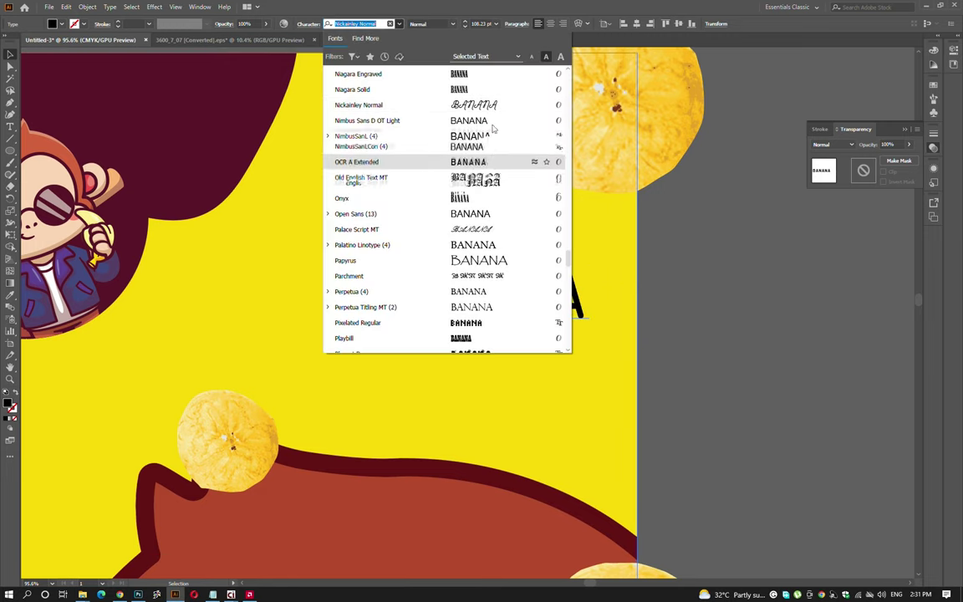
pyautogui.scroll(-2, 493, 133)
pyautogui.scroll(-2, 490, 342)
pyautogui.click(473, 210)
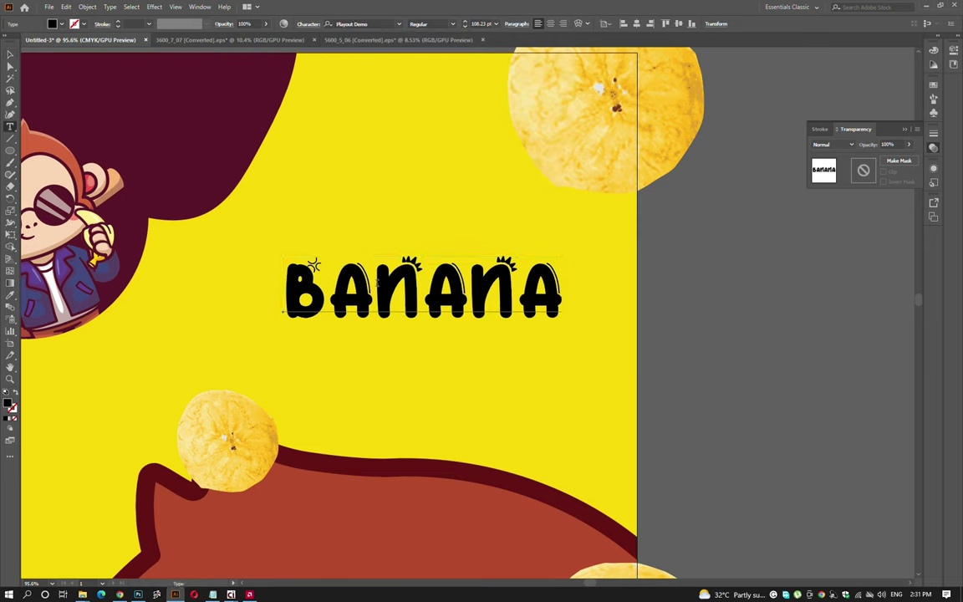
pyautogui.moveTo(371, 291); pyautogui.dragTo(564, 292)
pyautogui.press('BackSpace')
pyautogui.press('Escape')
# - Enlarge BA to about 265 pt and add a copy below retyped as NA
pyautogui.moveTo(352, 293); pyautogui.dragTo(382, 216)
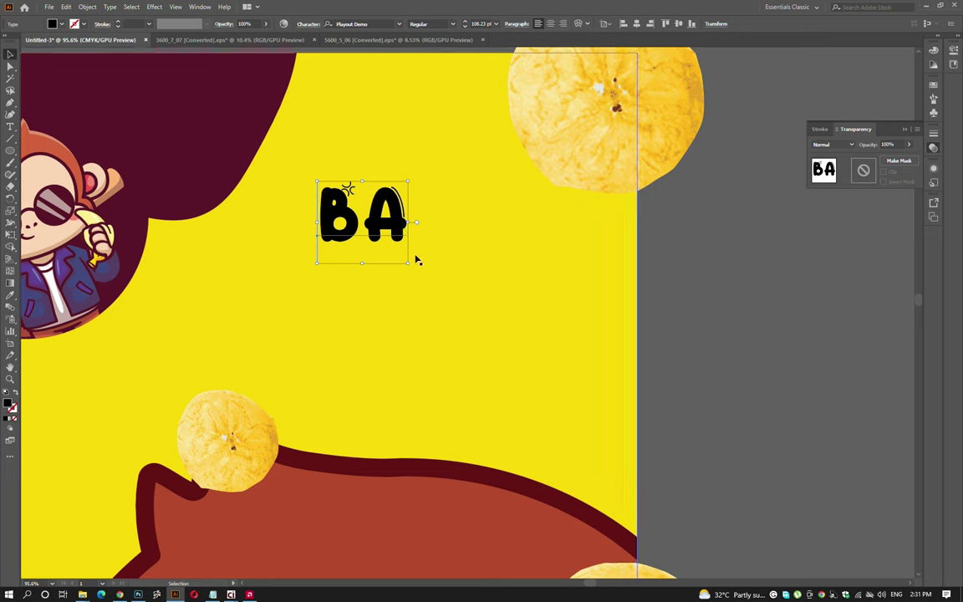
pyautogui.moveTo(416, 261); pyautogui.dragTo(536, 361)
pyautogui.doubleClick(512, 240)
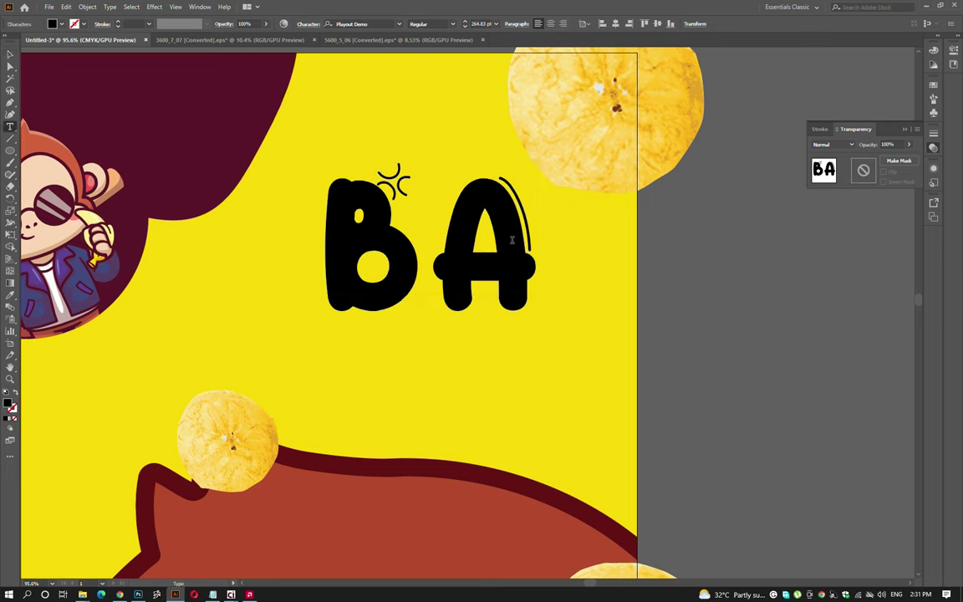
pyautogui.moveTo(464, 247)
pyautogui.mouseDown()
pyautogui.moveTo(426, 197)
pyautogui.moveTo(443, 335)
pyautogui.mouseUp()
pyautogui.doubleClick(443, 335)
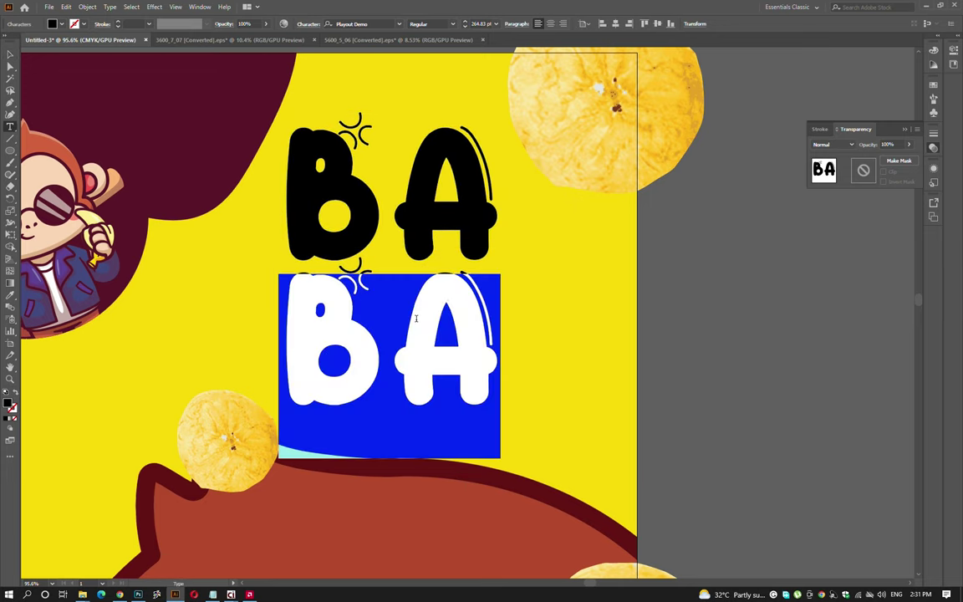
pyautogui.write('NANA')
pyautogui.press('BackSpace')
pyautogui.press('BackSpace')
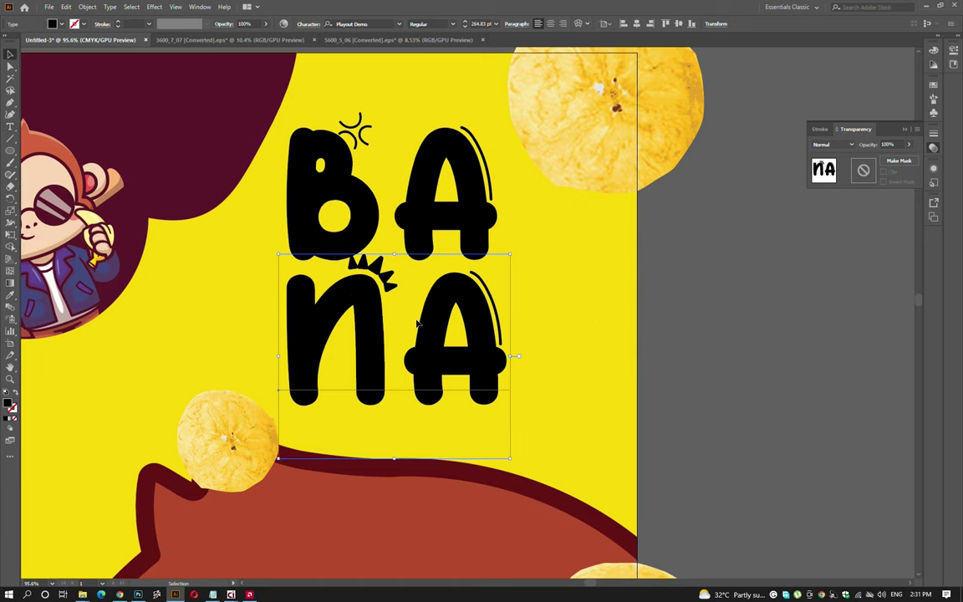
pyautogui.press('Escape')
# - Shrink the monkey face lower on the package inside its group
pyautogui.scroll(-3, 415, 317)
pyautogui.scroll(-3, 460, 288)
pyautogui.click(461, 287)
pyautogui.doubleClick(461, 288)
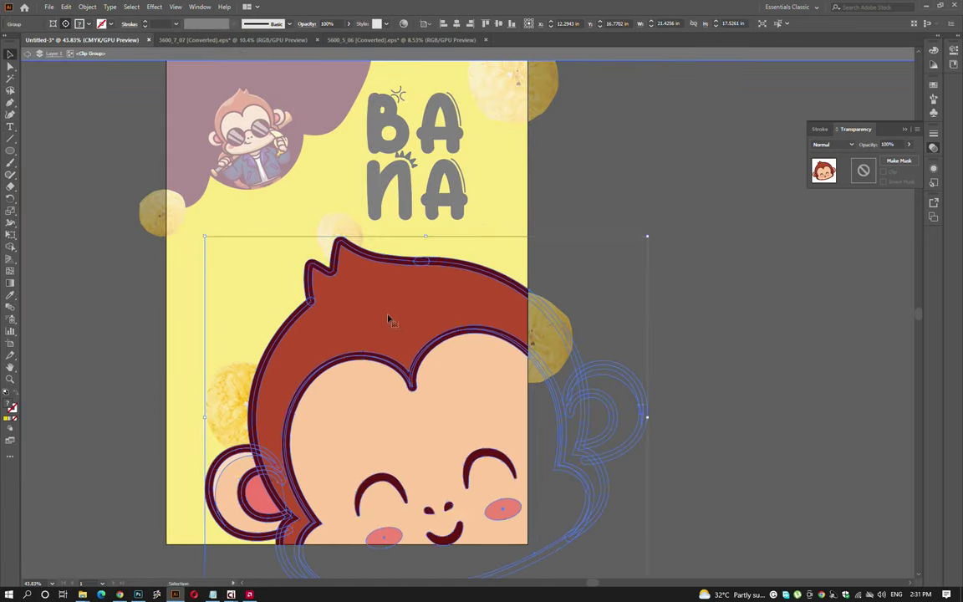
pyautogui.moveTo(420, 237); pyautogui.dragTo(409, 333)
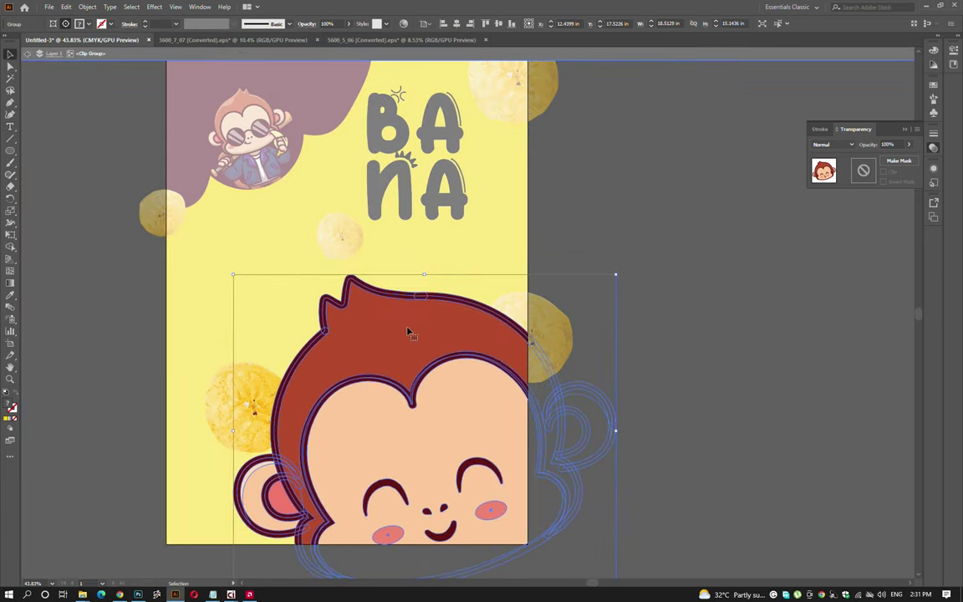
pyautogui.press('Escape')
pyautogui.scroll(3, 493, 154)
# - Add a second NA copy below, group the BA/NA/NA lines, and scale the group
pyautogui.click(422, 196)
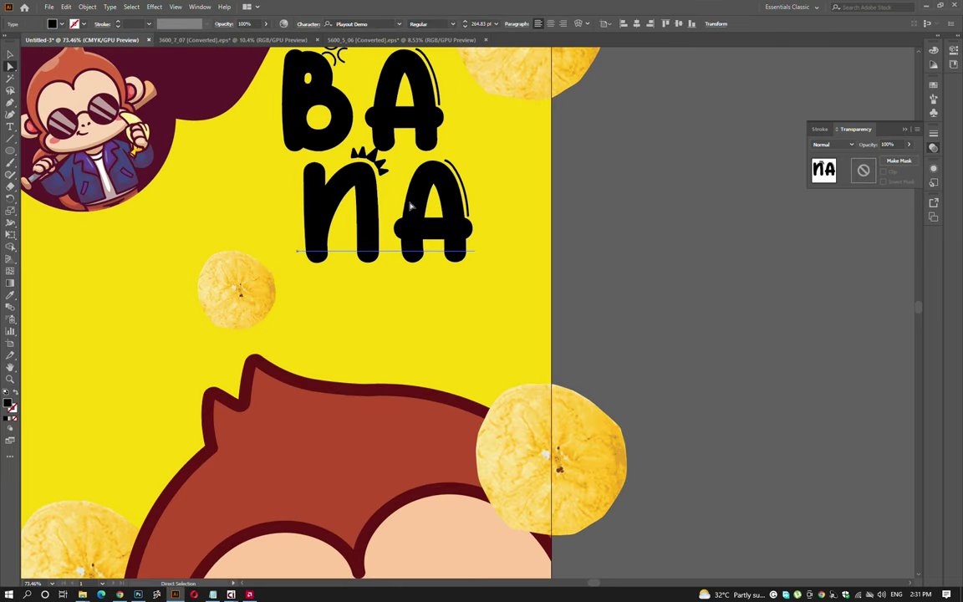
pyautogui.keyDown('alt'); pyautogui.moveTo(422, 196); pyautogui.dragTo(448, 309); pyautogui.keyUp('alt')
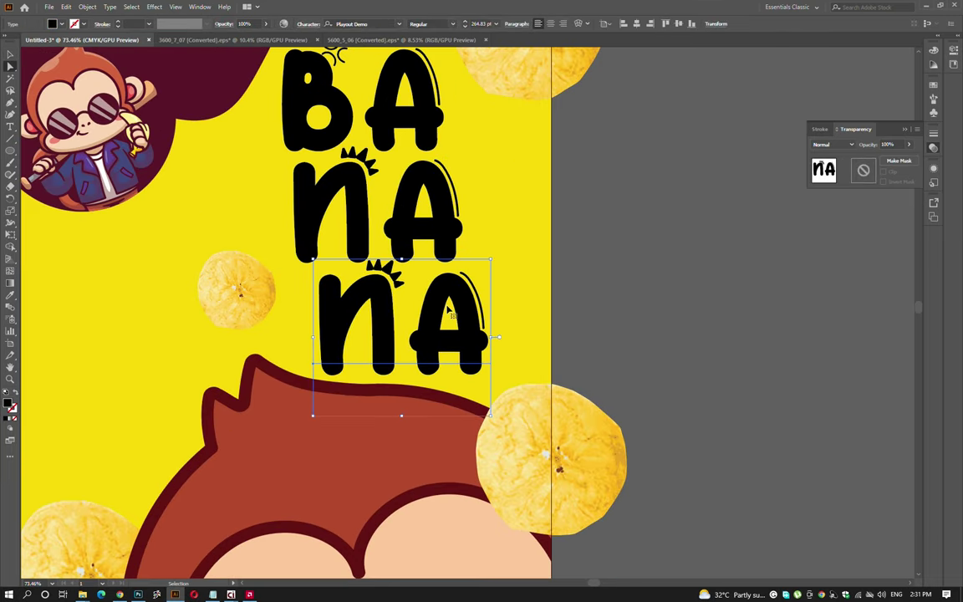
pyautogui.scroll(-1, 552, 410)
pyautogui.scroll(-1, 551, 409)
pyautogui.keyDown('shift'); pyautogui.click(461, 207); pyautogui.keyUp('shift')
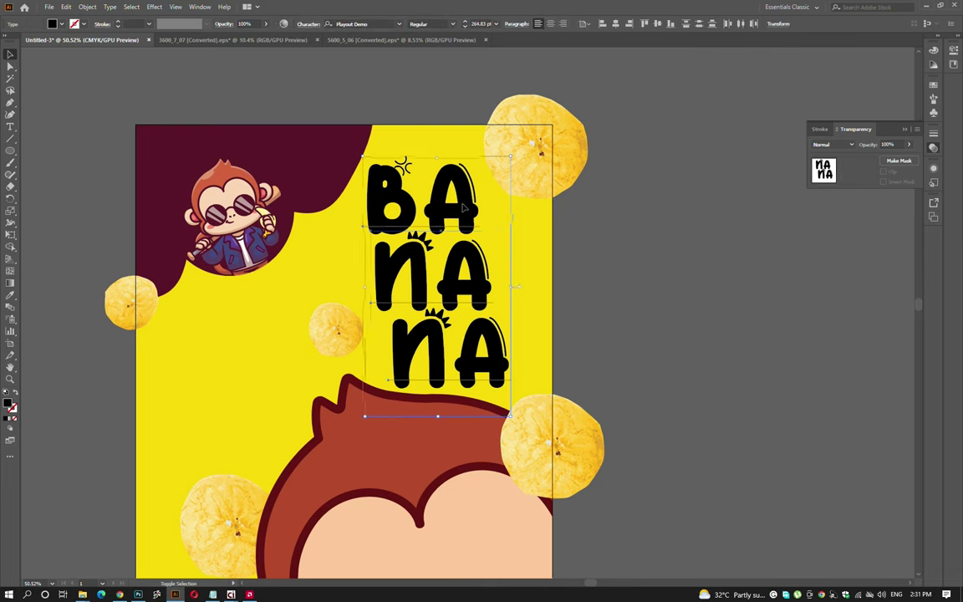
pyautogui.hotkey('ctrl', 'g')
pyautogui.click(629, 326)
pyautogui.moveTo(510, 415)
pyautogui.mouseDown()
pyautogui.moveTo(495, 380)
pyautogui.moveTo(477, 397)
pyautogui.mouseUp()
pyautogui.click(434, 351)
# - Tilt the BANANA lettering and move it down-left beside the monkey
pyautogui.moveTo(441, 257); pyautogui.dragTo(237, 343)
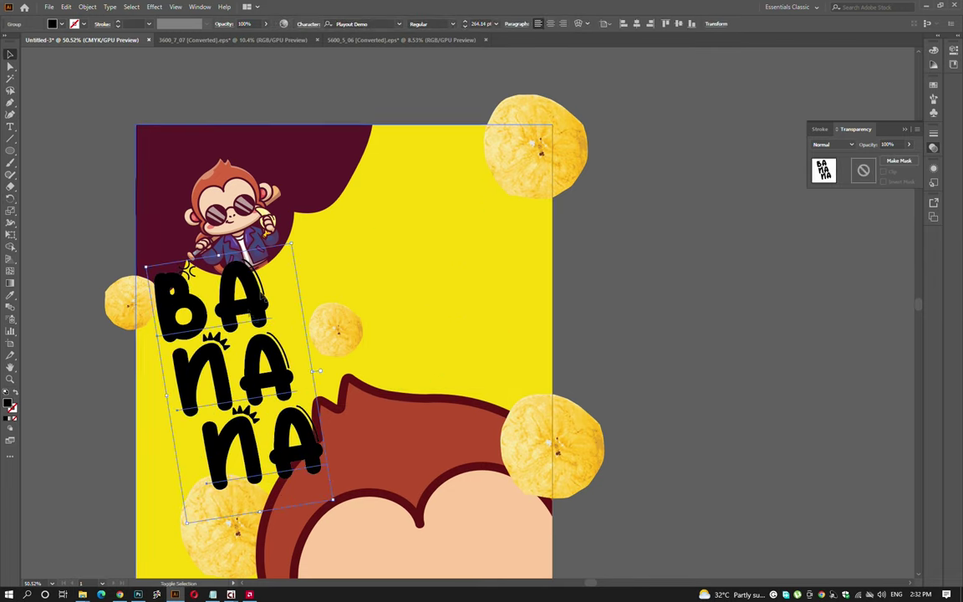
pyautogui.moveTo(262, 298); pyautogui.dragTo(334, 271)
pyautogui.press('i')
pyautogui.click(546, 216)
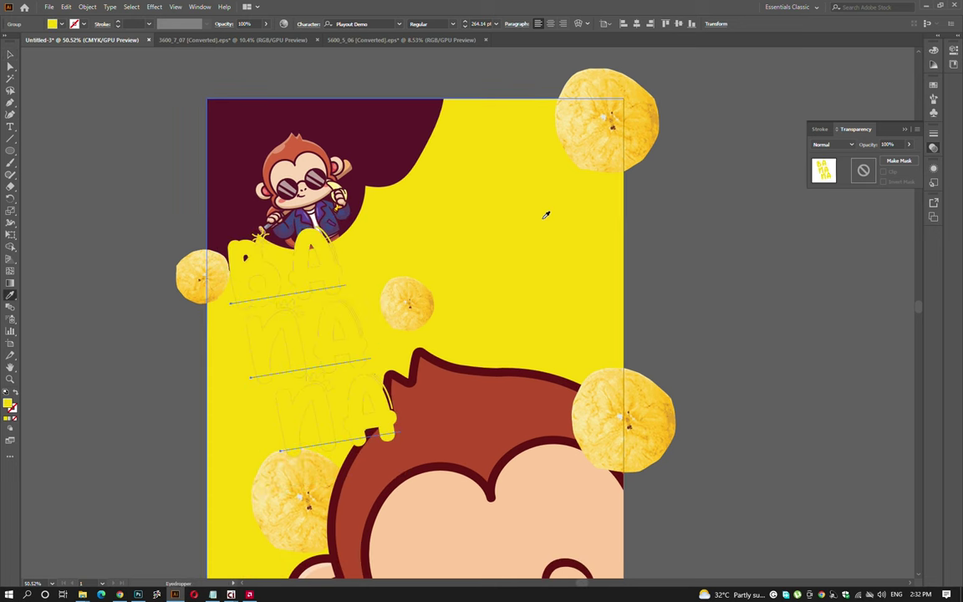
pyautogui.hotkey('ctrl', 'z')
pyautogui.press('v')
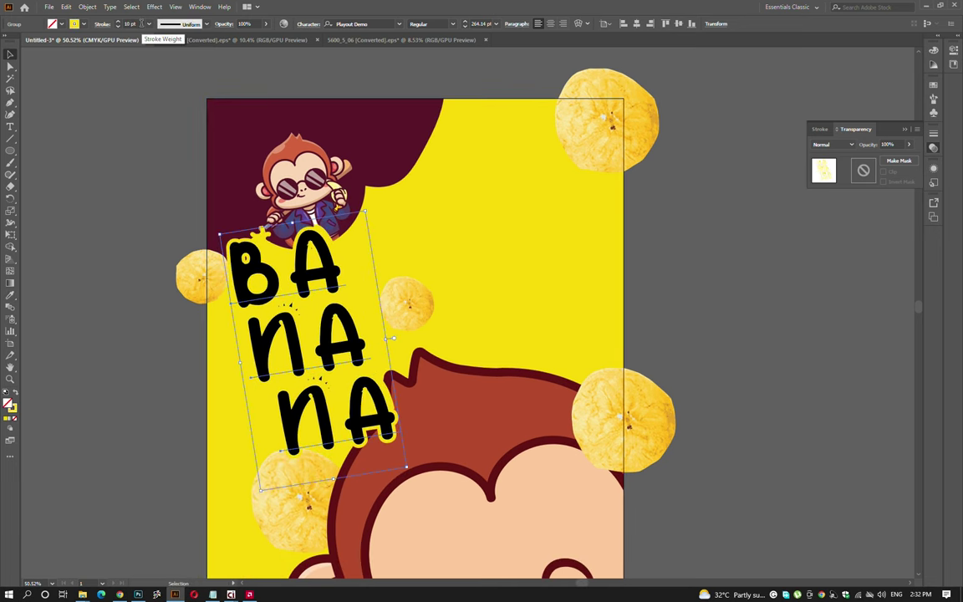
# - Apply a drop shadow to the BANANA lettering
pyautogui.click(154, 7)
pyautogui.moveTo(168, 120)
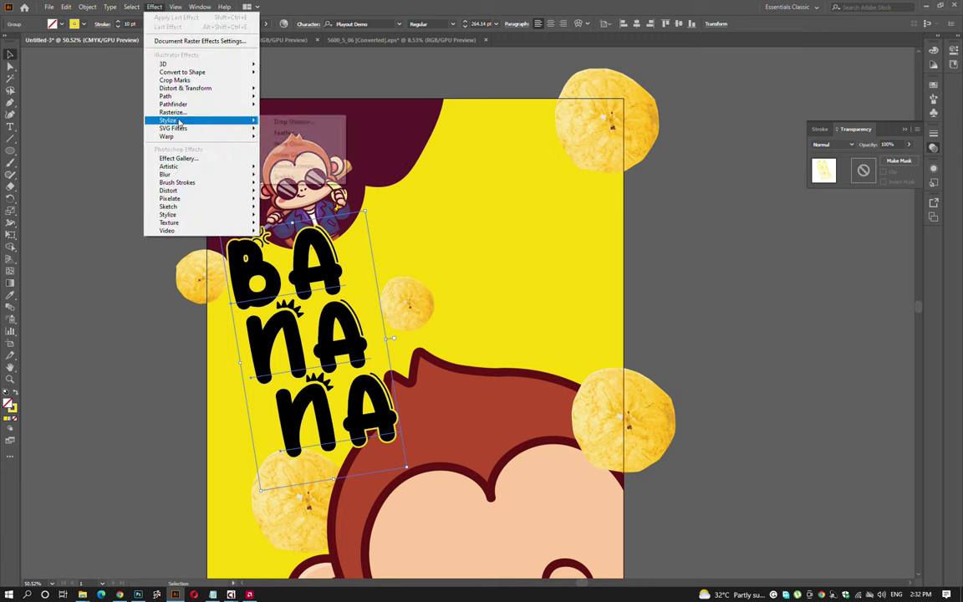
pyautogui.click(280, 117)
pyautogui.click(580, 359)
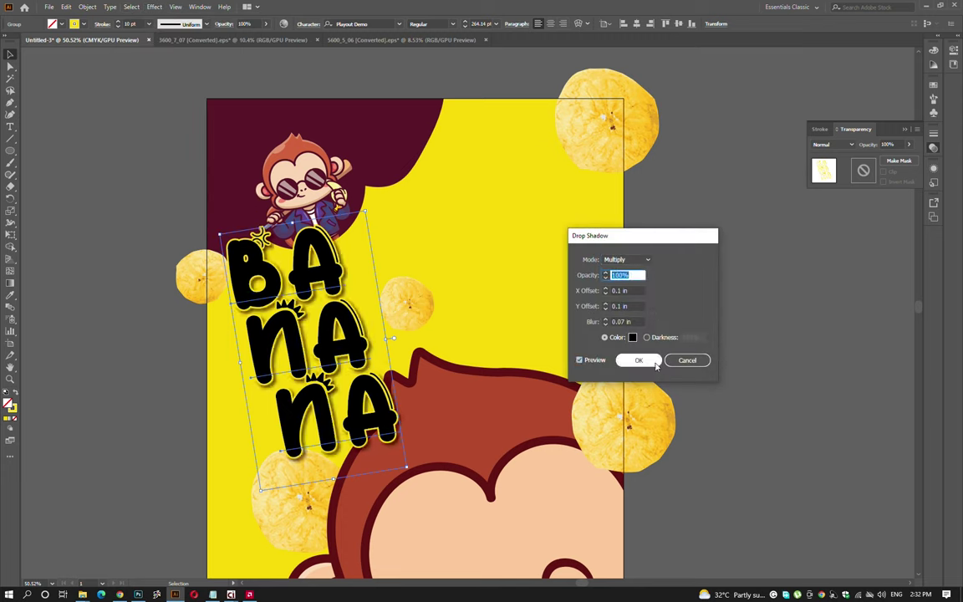
pyautogui.click(638, 359)
pyautogui.click(720, 303)
# - Recolour the BA syllable maroon by sampling colours with the Eyedropper
pyautogui.scroll(-3, 732, 296)
pyautogui.click(288, 264)
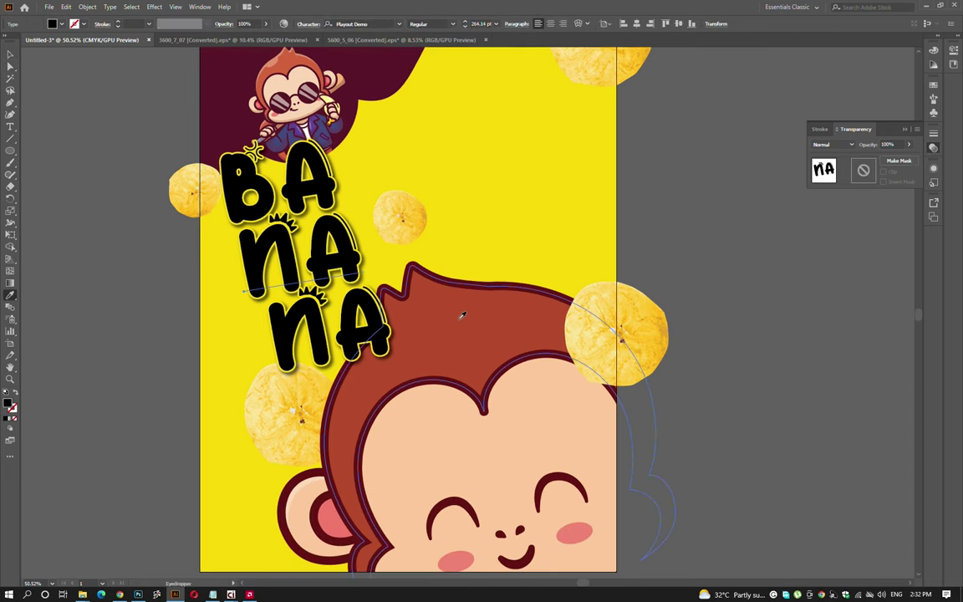
pyautogui.click(249, 194)
pyautogui.click(468, 301)
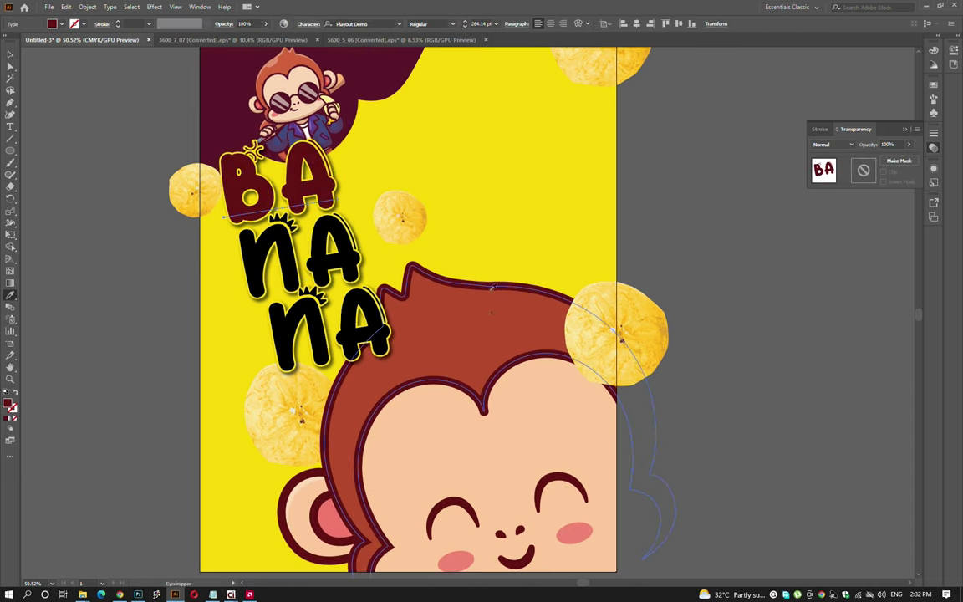
pyautogui.click(502, 192)
pyautogui.click(468, 301)
pyautogui.click(435, 435)
pyautogui.hotkey('ctrl', 'z')
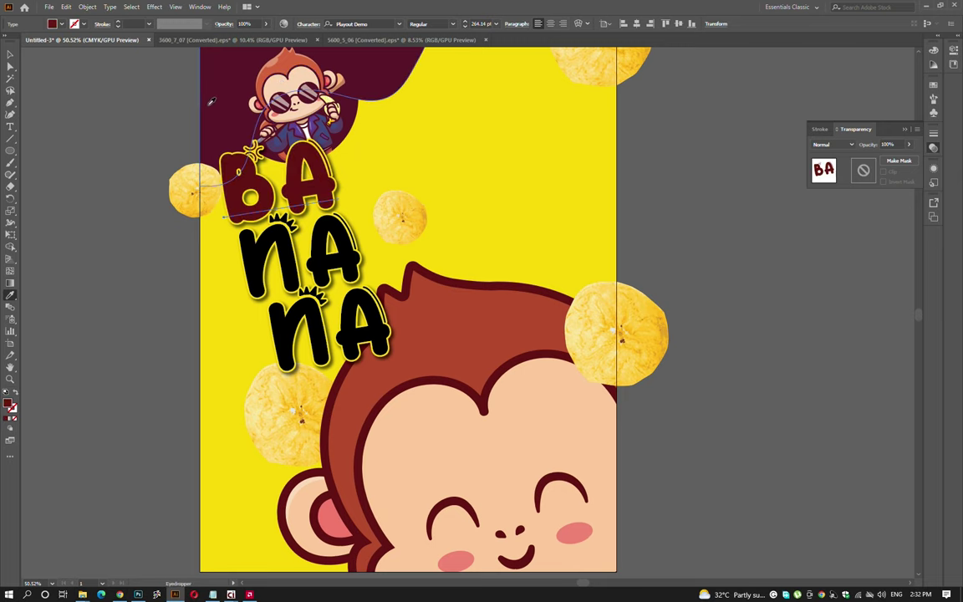
# - Deselect and bring the whole artboard into view
pyautogui.hotkey('ctrl', 'shift', 'a')
pyautogui.scroll(-2, 183, 142)
pyautogui.press('v')
pyautogui.moveTo(523, 188); pyautogui.dragTo(552, 229)
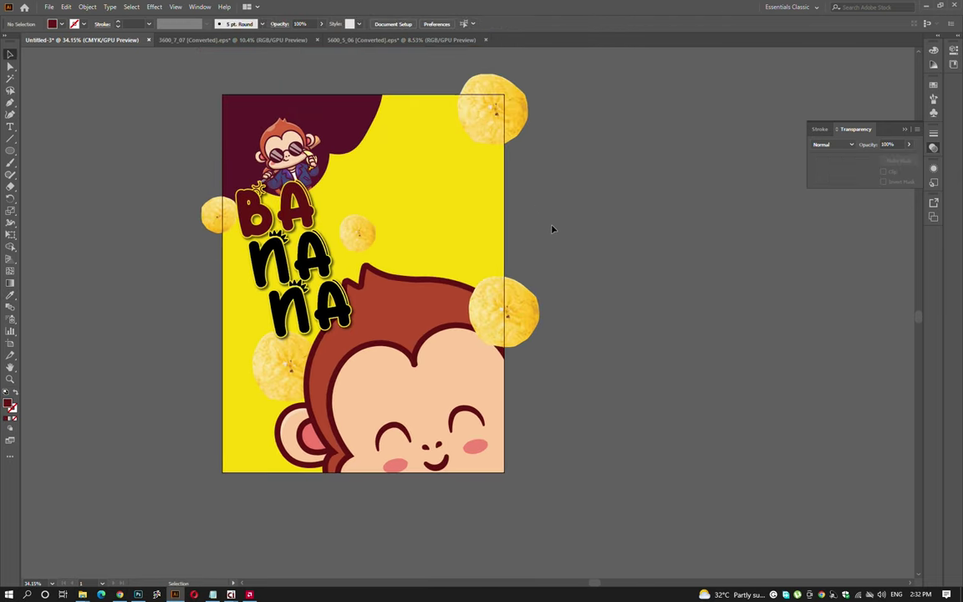
pyautogui.scroll(-2, 501, 234)
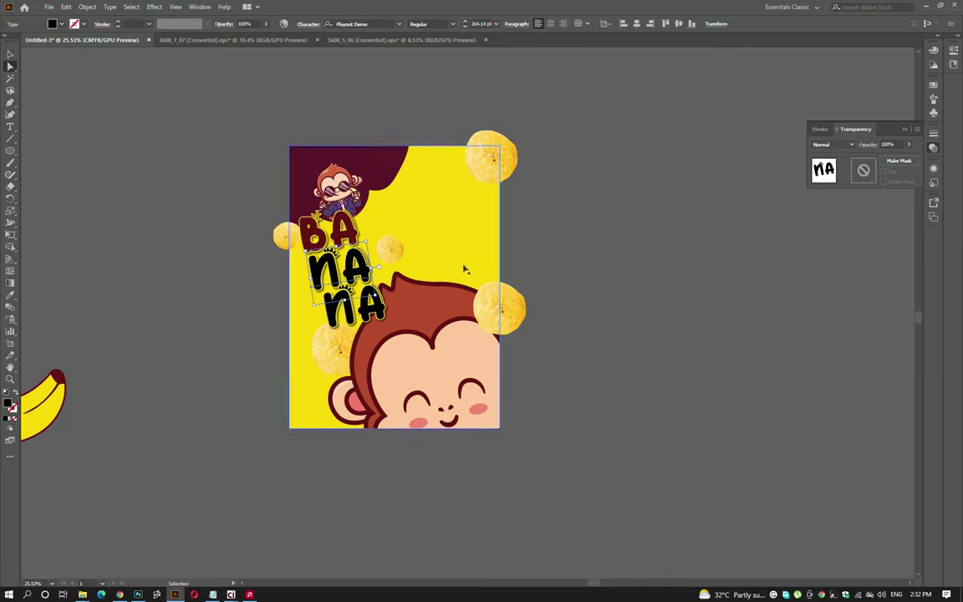
pyautogui.scroll(7, 462, 268)
# - Retype the copied NA text as 'chips', move it up-left and tilt it
pyautogui.hotkey('ctrl', 'a')
pyautogui.write('chip')
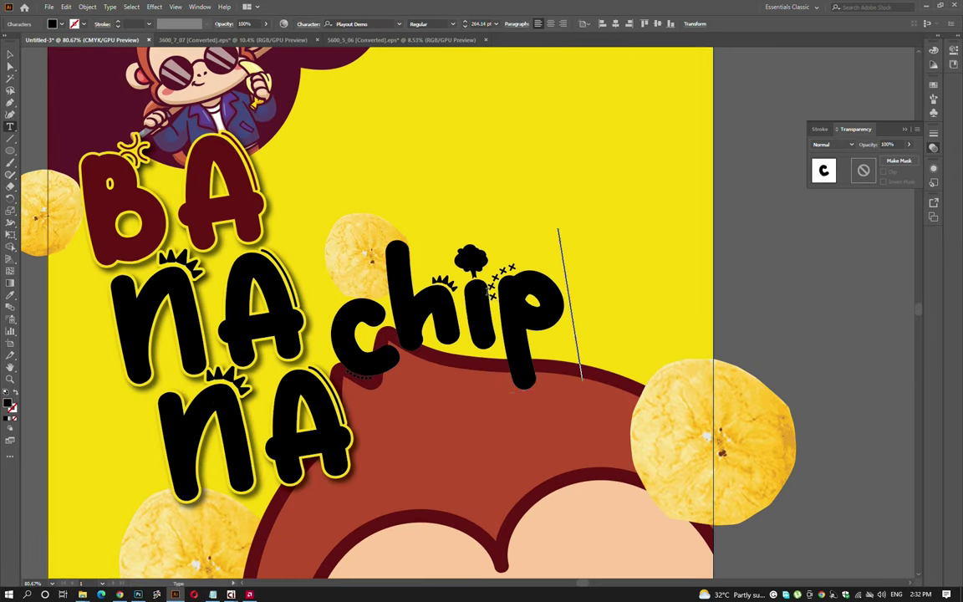
pyautogui.write('s')
pyautogui.press('Escape')
pyautogui.click(361, 228)
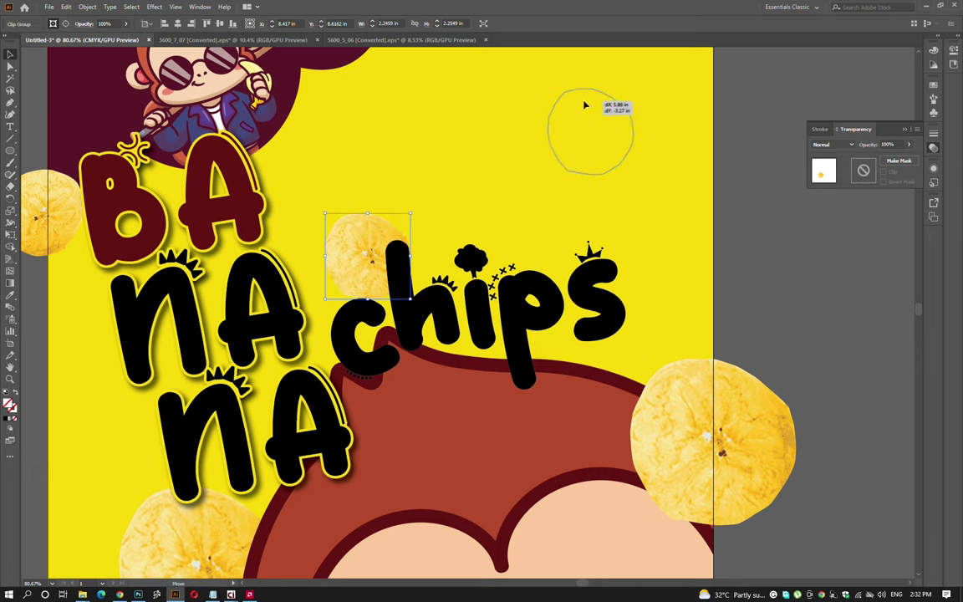
pyautogui.moveTo(586, 105); pyautogui.dragTo(585, 105)
pyautogui.moveTo(509, 318); pyautogui.dragTo(489, 239)
pyautogui.moveTo(607, 207); pyautogui.dragTo(538, 225)
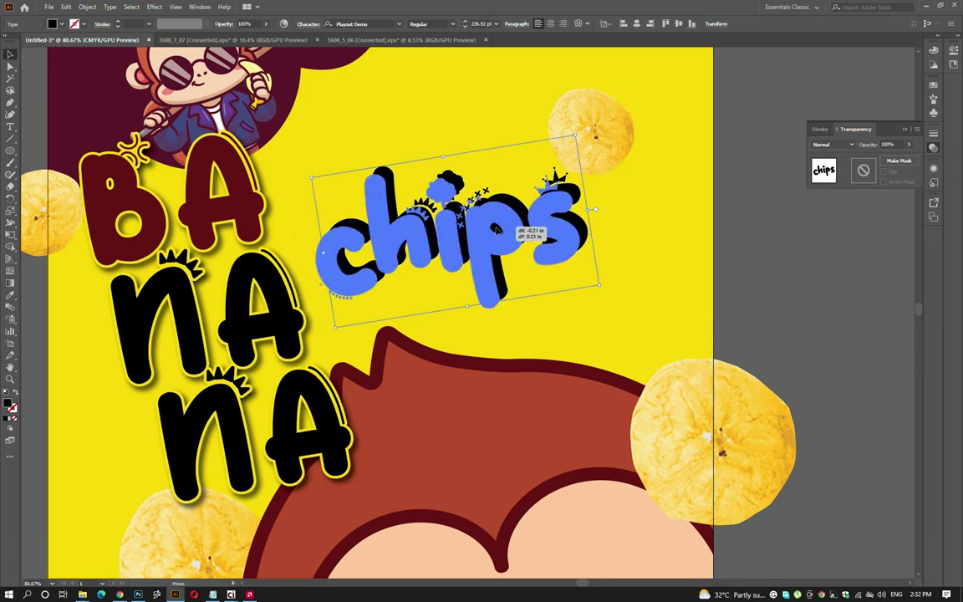
# - Place small banana chip images at both ends of the chips word
pyautogui.scroll(-5, 636, 202)
pyautogui.moveTo(585, 179); pyautogui.dragTo(564, 257)
pyautogui.scroll(5, 564, 257)
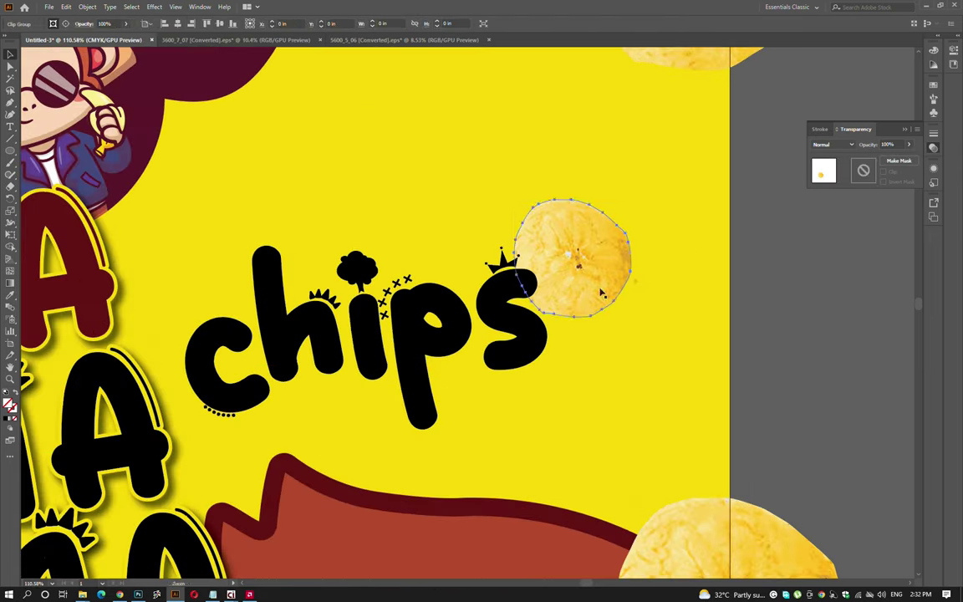
pyautogui.click(518, 317)
pyautogui.click(585, 276)
pyautogui.moveTo(594, 294); pyautogui.dragTo(338, 234)
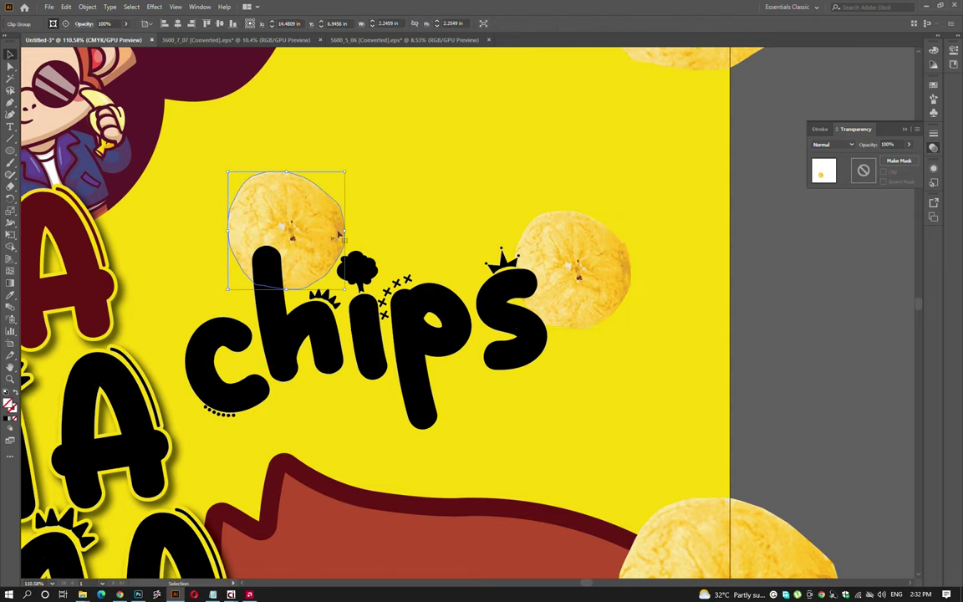
pyautogui.scroll(-5, 343, 171)
pyautogui.scroll(-2, 502, 251)
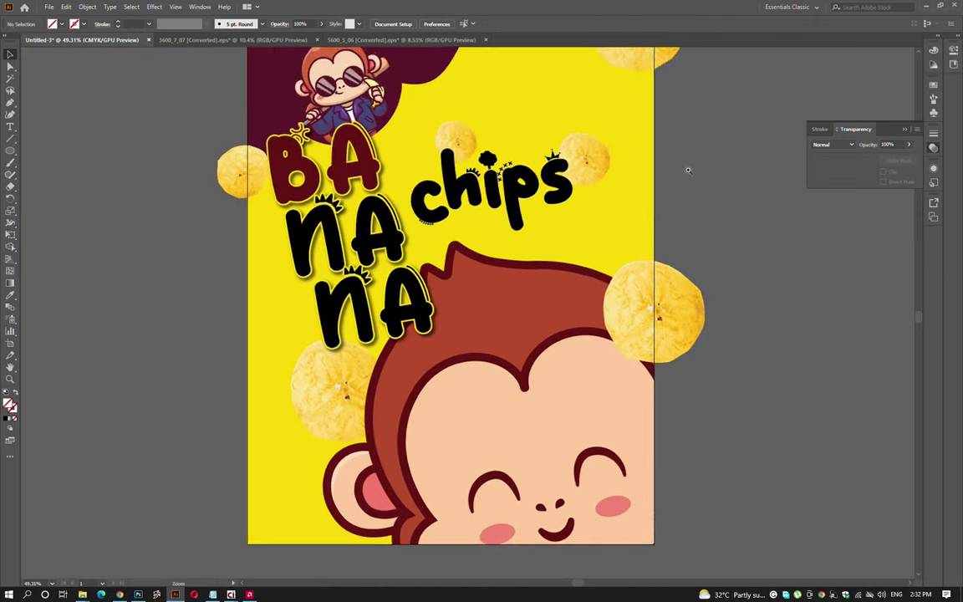
pyautogui.scroll(-2, 644, 266)
pyautogui.click(644, 266)
pyautogui.scroll(2, 502, 284)
pyautogui.scroll(2, 341, 304)
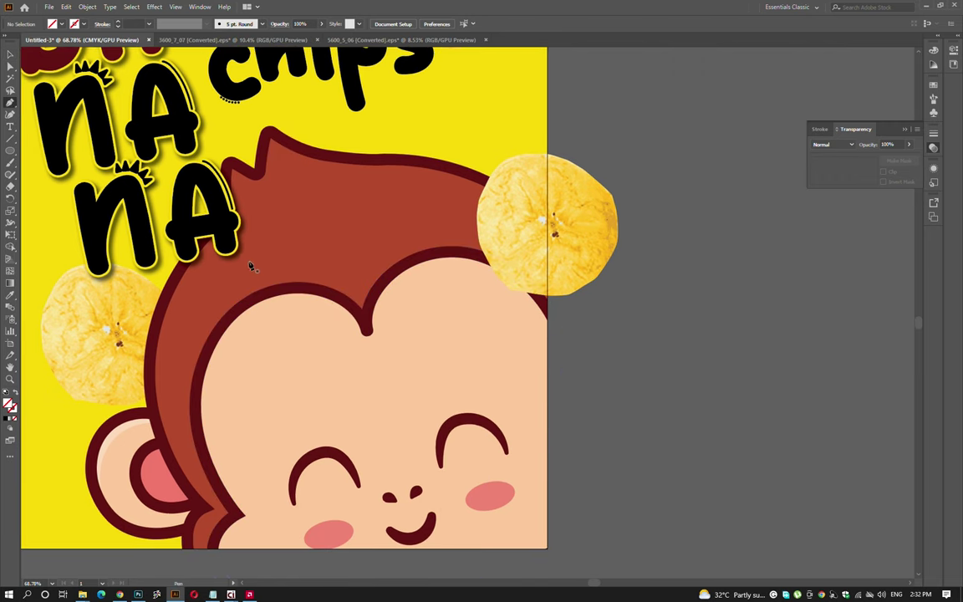
# - Draw a curved Pen path along the monkey's hairline
pyautogui.click(285, 256)
pyautogui.moveTo(604, 252); pyautogui.dragTo(632, 254)
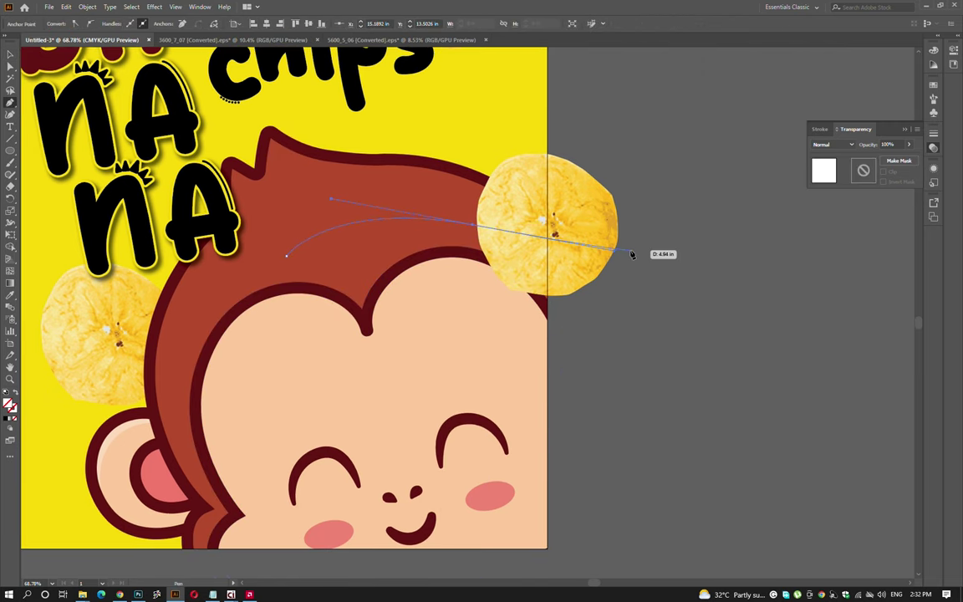
pyautogui.press('v')
pyautogui.click(630, 146)
pyautogui.scroll(1, 344, 237)
# - Type 'Yummy n Crispy' along the curved path
pyautogui.press('t')
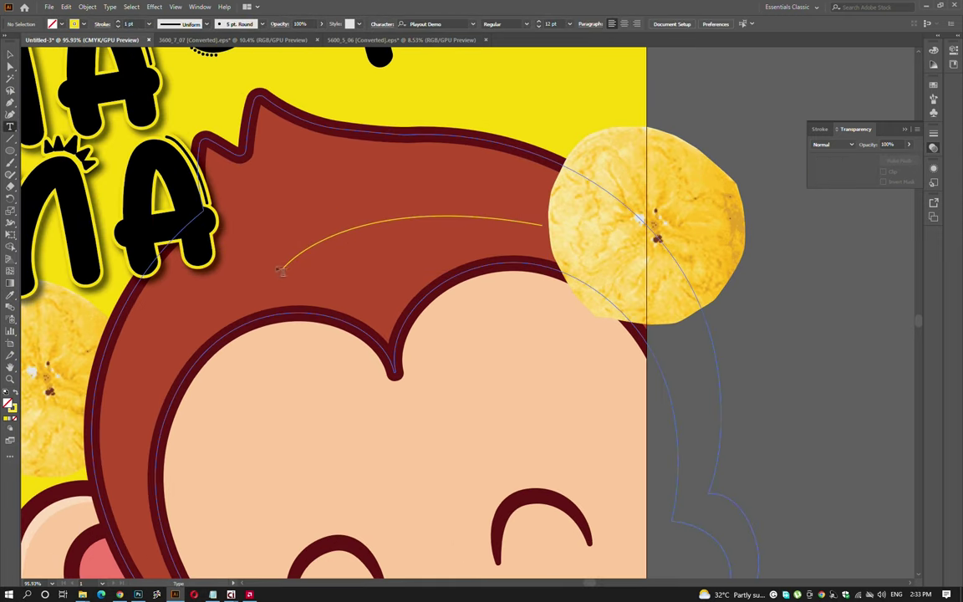
pyautogui.click(287, 261)
pyautogui.write('Yummy & Cris')
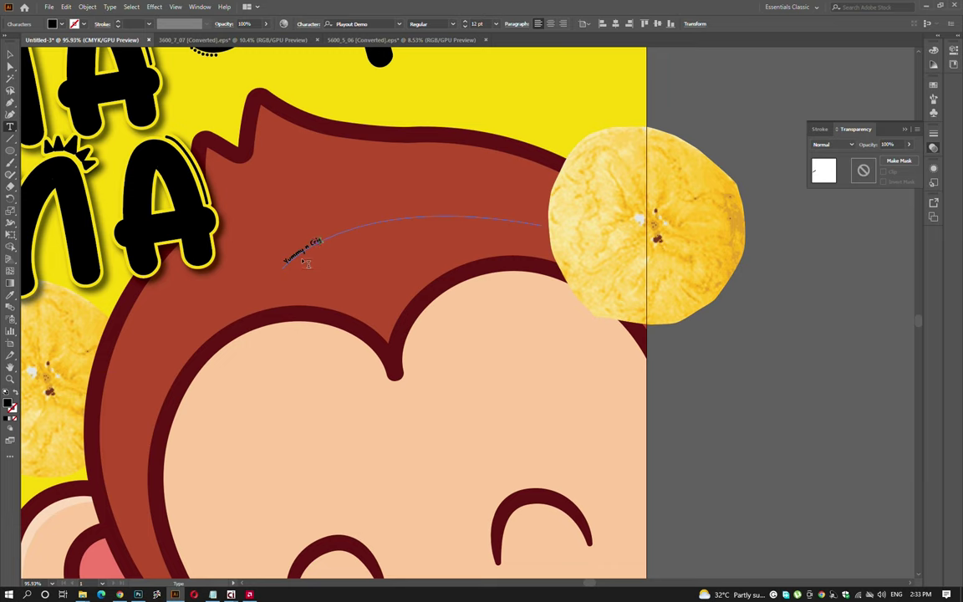
pyautogui.write('py')
pyautogui.press('Escape')
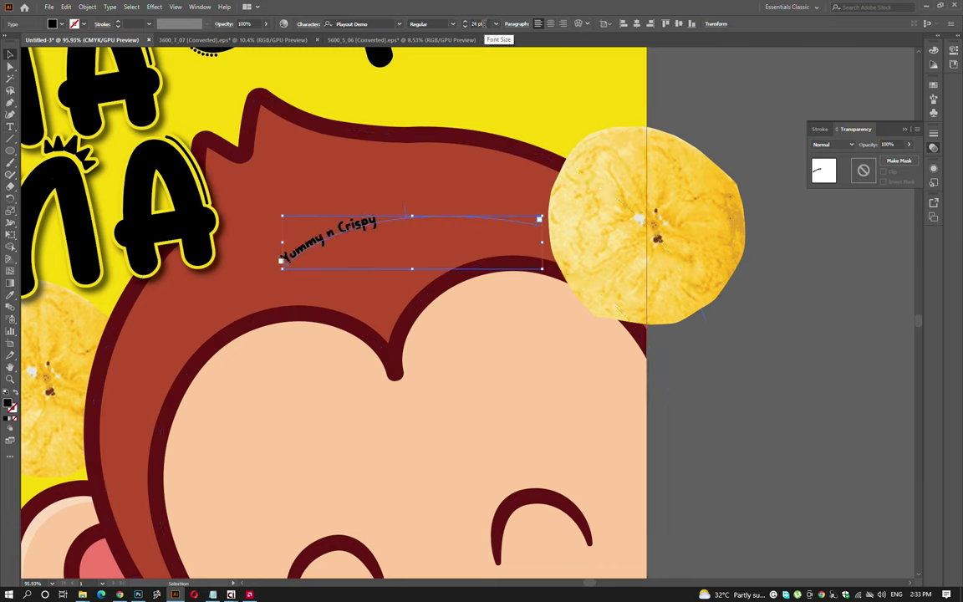
pyautogui.scroll(3, 476, 24)
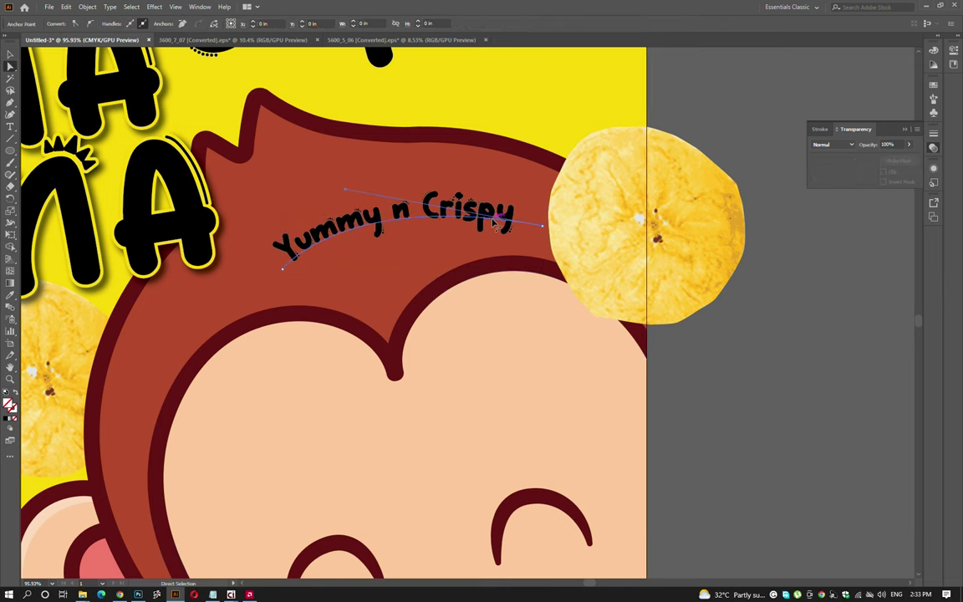
# - Give the Yummy n Crispy text a yellow fill
pyautogui.press('i')
pyautogui.click(539, 124)
pyautogui.hotkey('ctrl', 'z')
pyautogui.press('Return')
pyautogui.hotkey('ctrl', 'a')
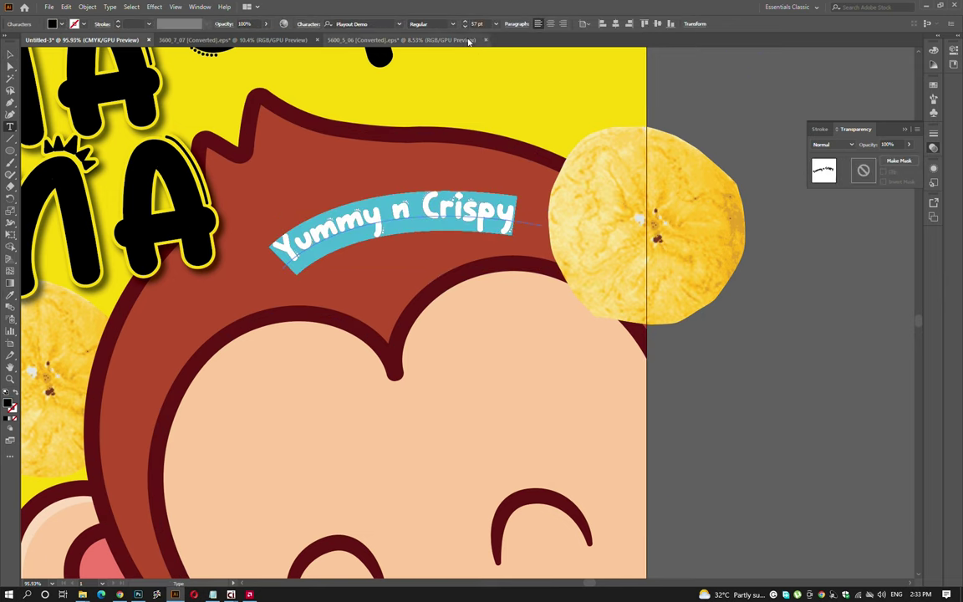
pyautogui.click(61, 24)
pyautogui.click(42, 40)
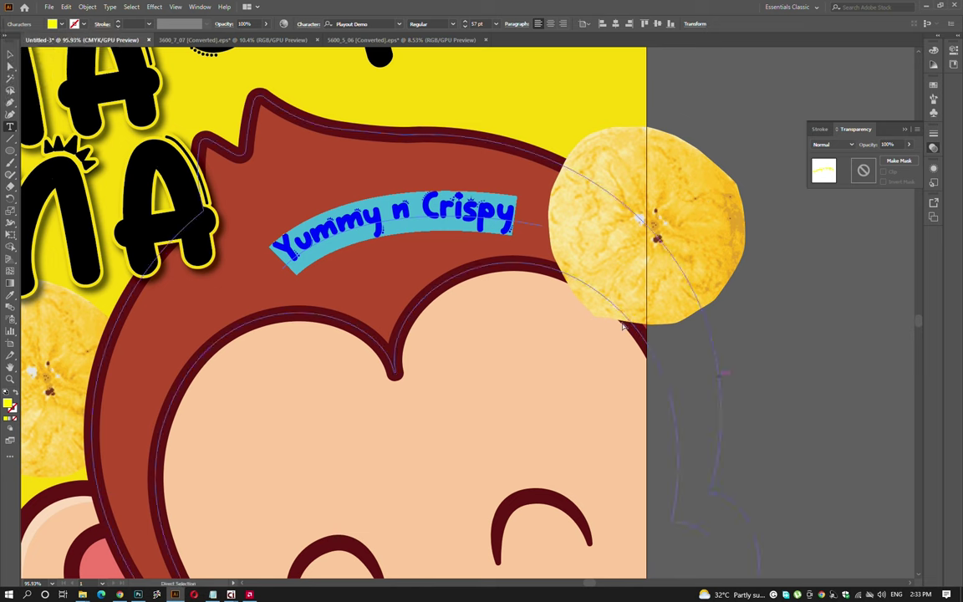
pyautogui.click(778, 379)
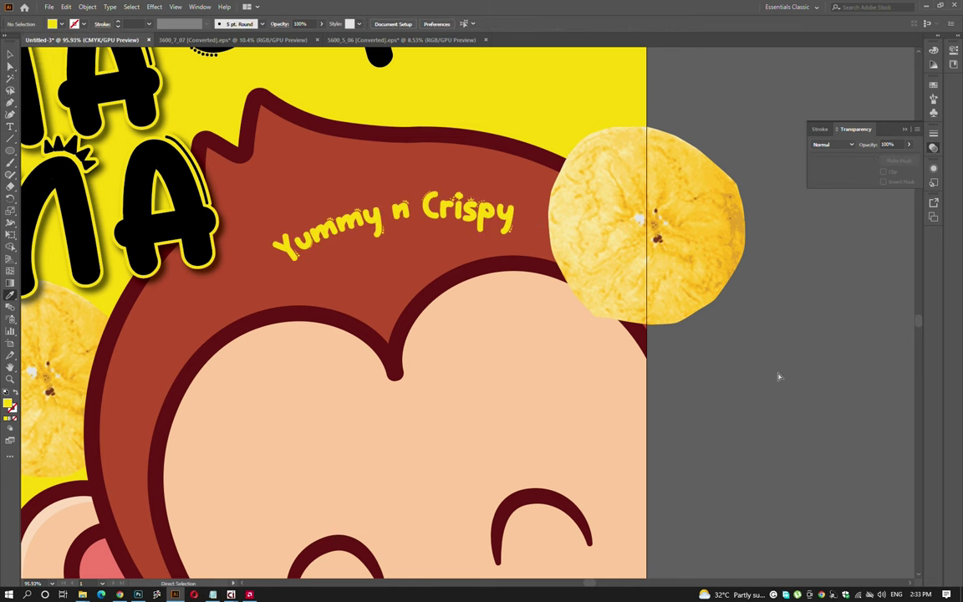
pyautogui.scroll(-2, 778, 379)
# - Enlarge and tilt Yummy n Crispy to follow the hair
pyautogui.click(434, 271)
pyautogui.moveTo(427, 302); pyautogui.dragTo(735, 325)
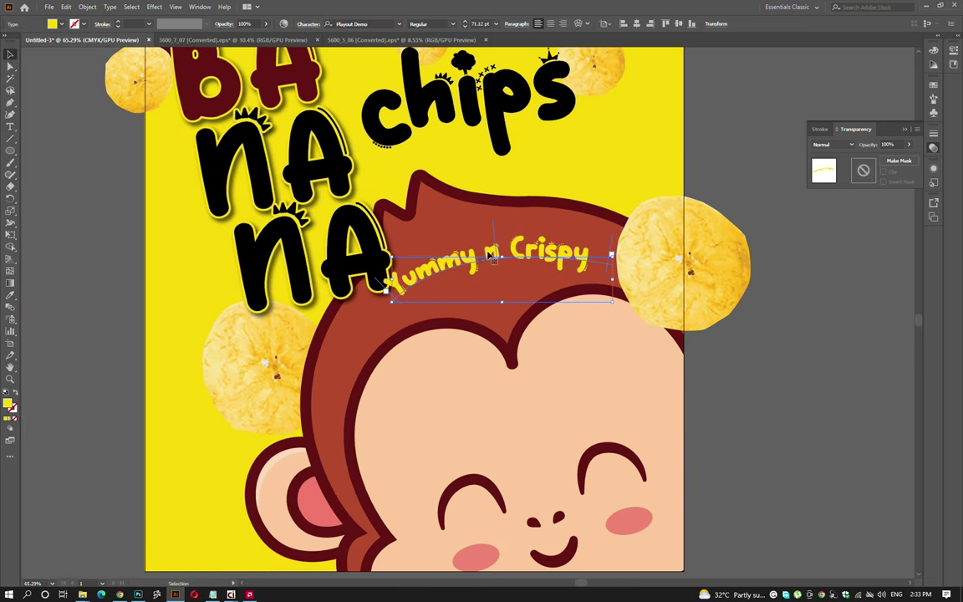
pyautogui.scroll(3, 736, 324)
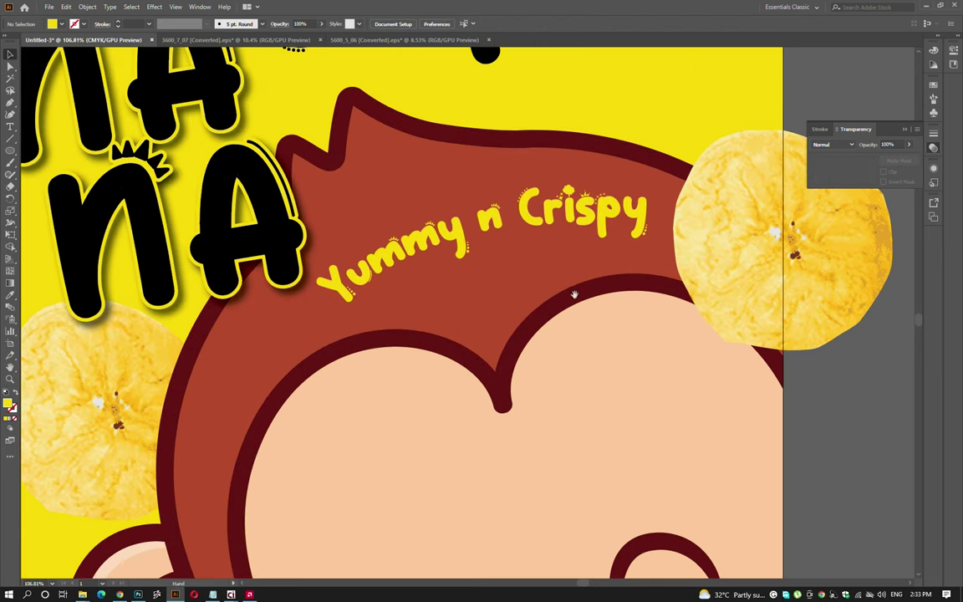
# - Duplicate the curved text below and retype the copy as 'Krunchiii'
pyautogui.moveTo(666, 276)
pyautogui.mouseDown()
pyautogui.moveTo(664, 291)
pyautogui.moveTo(533, 284)
pyautogui.mouseUp()
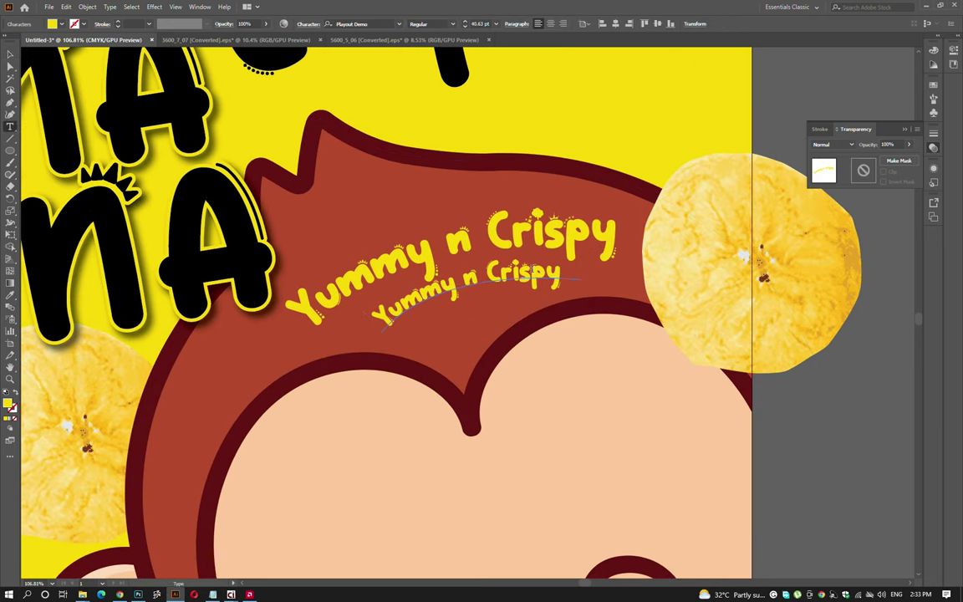
pyautogui.scroll(-2, 555, 279)
pyautogui.tripleClick(555, 276)
pyautogui.write('Krunchiii')
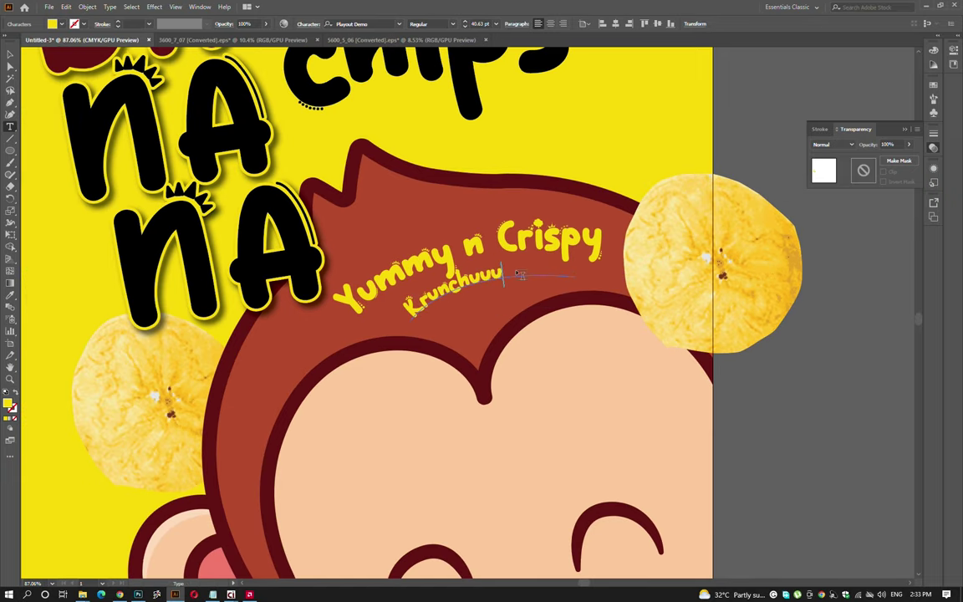
pyautogui.press('Escape')
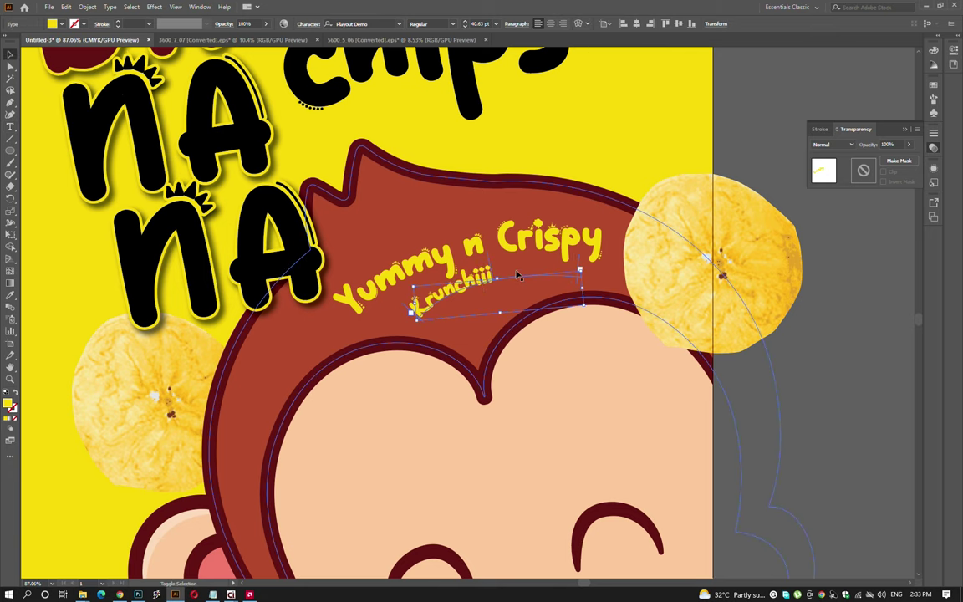
pyautogui.scroll(-2, 519, 276)
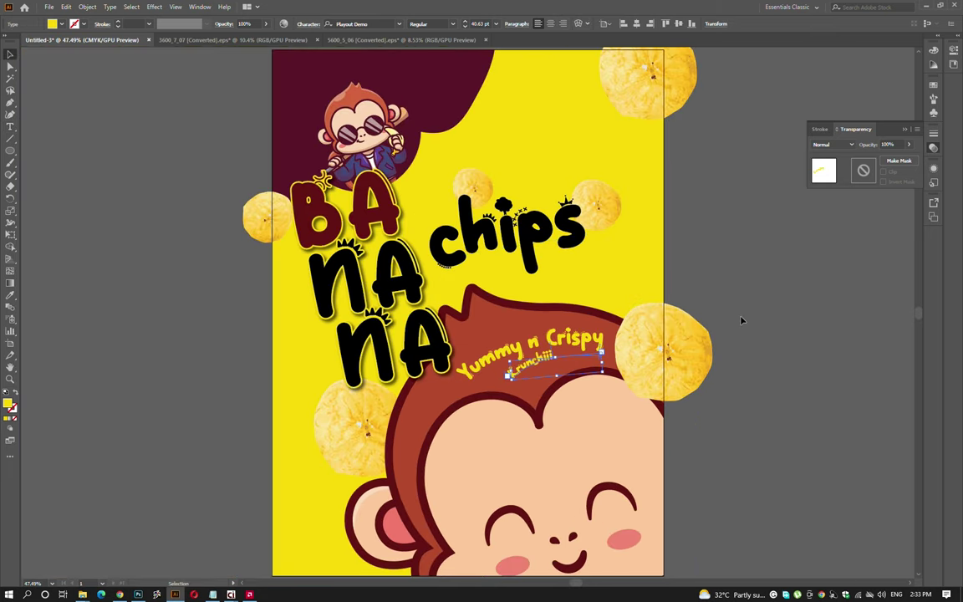
pyautogui.click(741, 322)
pyautogui.scroll(-2, 742, 326)
pyautogui.scroll(-1, 625, 340)
pyautogui.scroll(2, 624, 341)
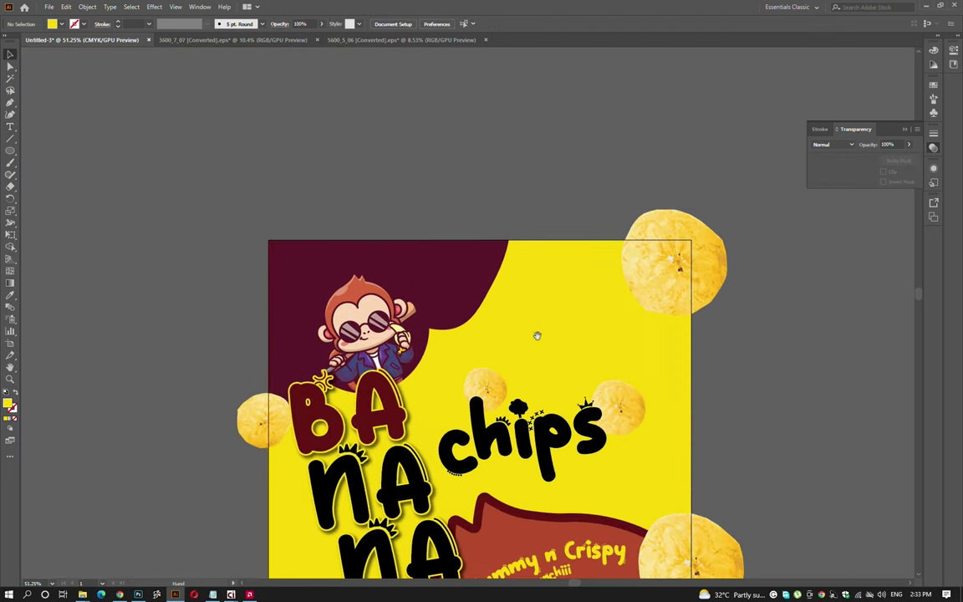
pyautogui.scroll(2, 535, 335)
# - Draw two small yellow triangles with the Pen tool
pyautogui.press('p')
pyautogui.click(452, 284)
pyautogui.click(485, 298)
pyautogui.click(474, 269)
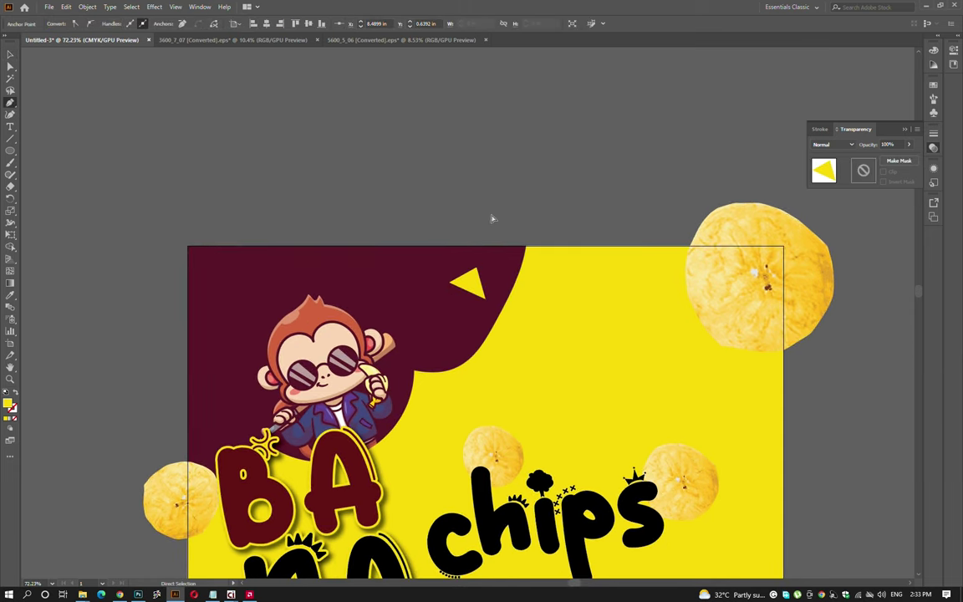
pyautogui.click(217, 287)
pyautogui.click(229, 298)
pyautogui.click(217, 287)
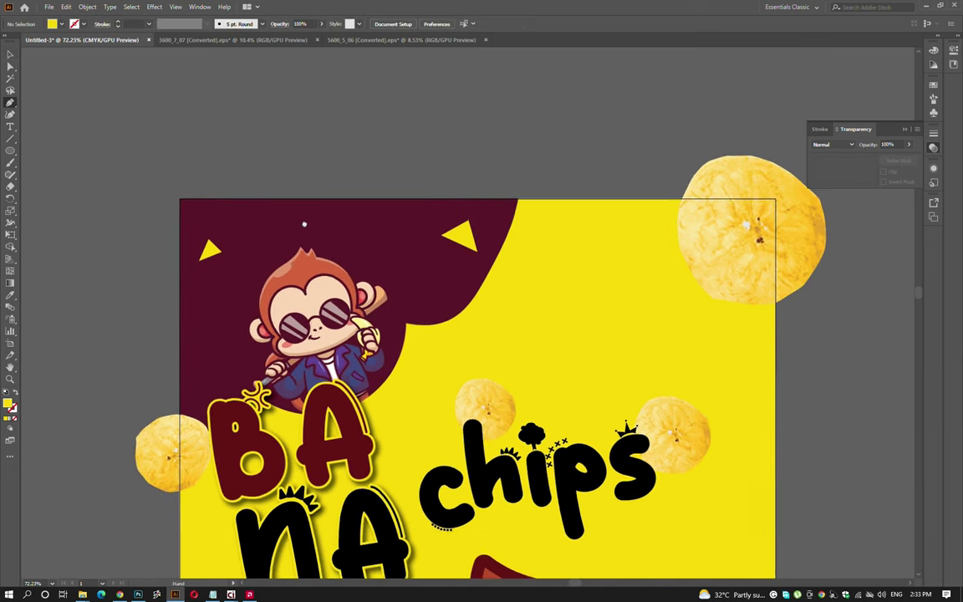
# - Add two more yellow triangles on the maroon area near the monkey
pyautogui.moveTo(251, 318); pyautogui.dragTo(234, 247)
pyautogui.click(260, 215)
pyautogui.click(287, 196)
pyautogui.click(289, 232)
pyautogui.scroll(-2, 326, 209)
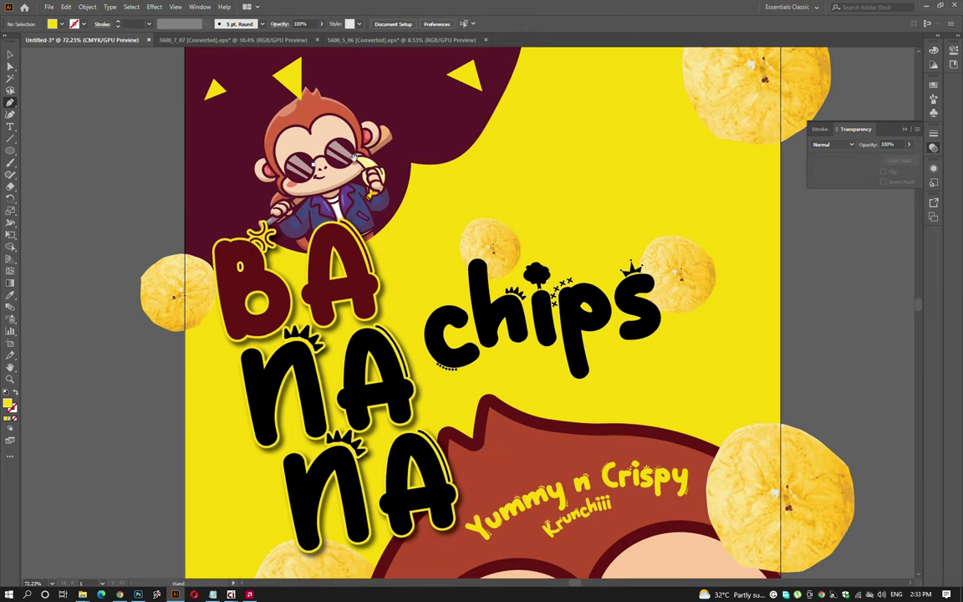
pyautogui.scroll(3, 322, 138)
# - Give the top and top-right triangles drop shadows
pyautogui.press('v')
pyautogui.click(293, 83)
pyautogui.click(155, 6)
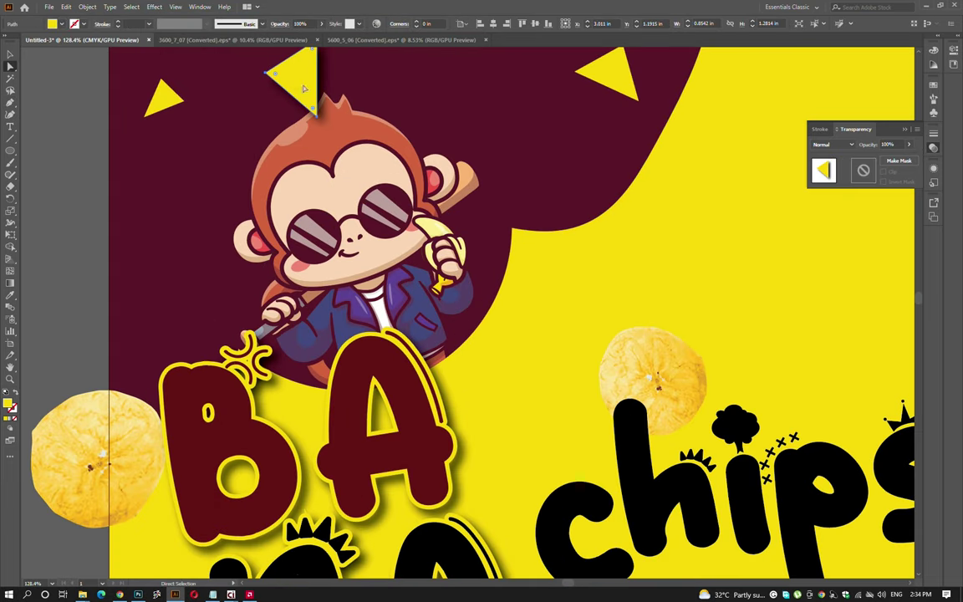
pyautogui.click(182, 100)
pyautogui.click(622, 69)
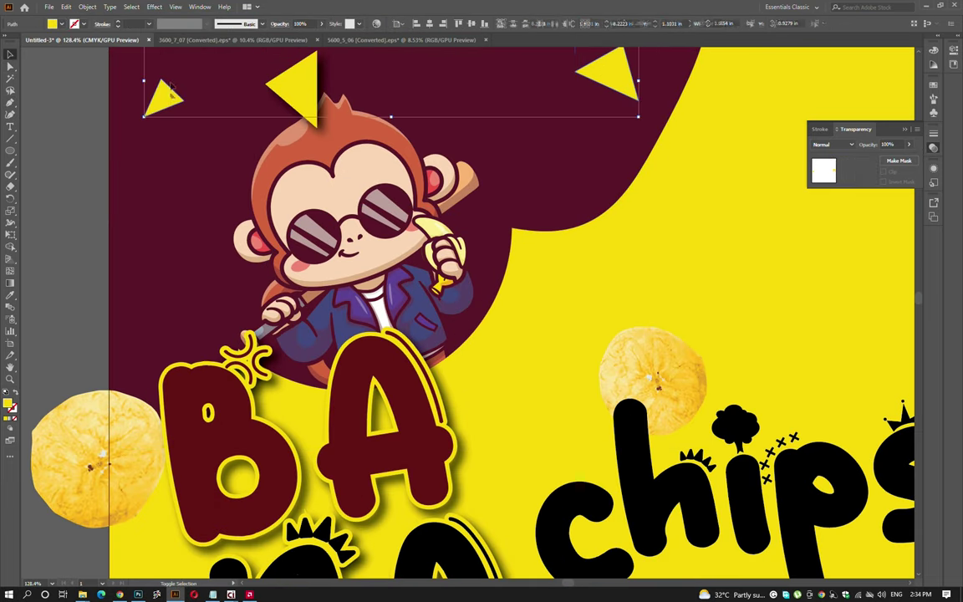
pyautogui.click(154, 6)
pyautogui.click(251, 83)
# - Add small maroon triangles above the chips lettering and duplicate one nearby
pyautogui.scroll(-1, 401, 183)
pyautogui.scroll(-2, 401, 182)
pyautogui.press('o')
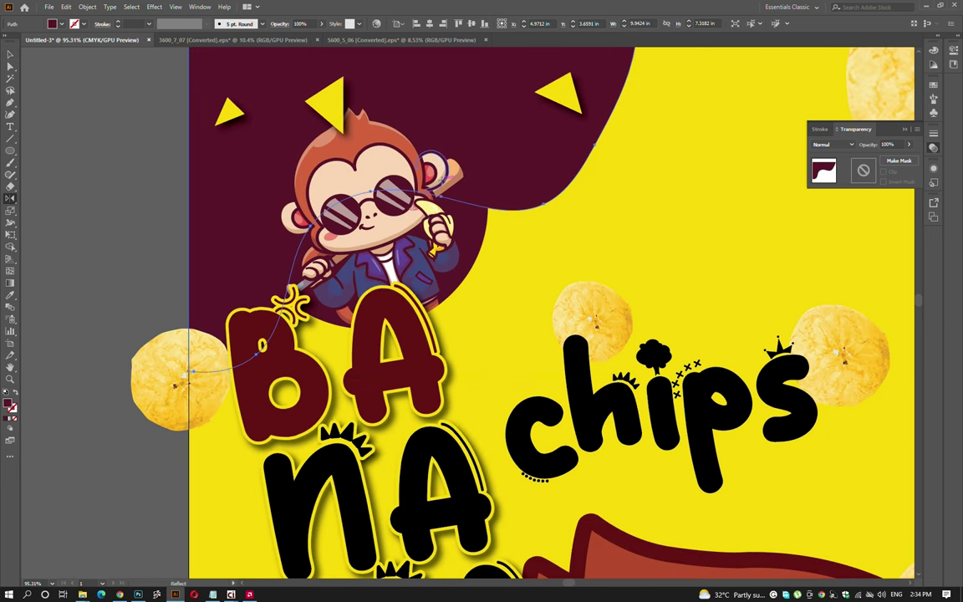
pyautogui.hscroll(5, 495, 202)
pyautogui.moveTo(518, 194); pyautogui.dragTo(505, 181)
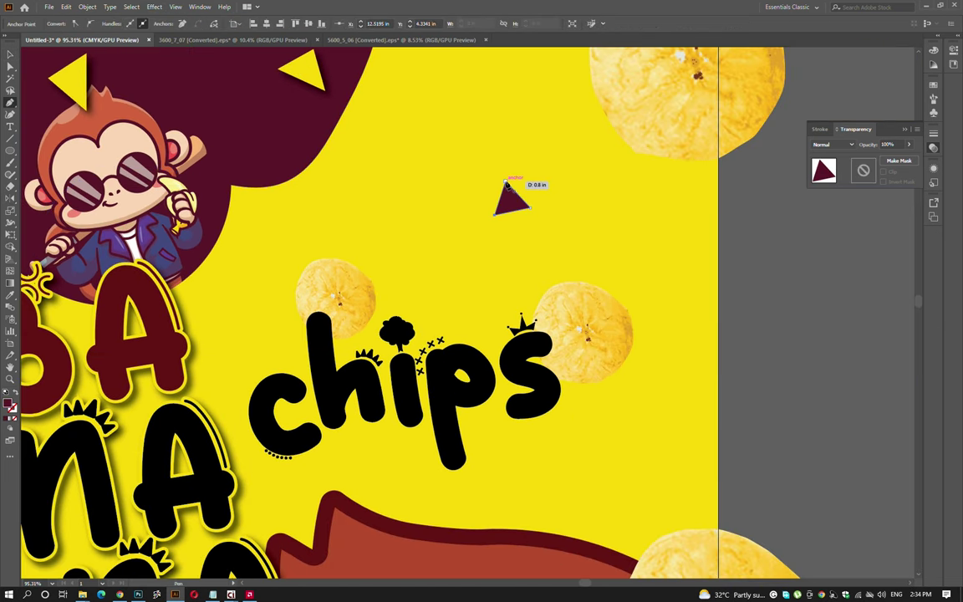
pyautogui.moveTo(606, 202)
pyautogui.mouseDown()
pyautogui.moveTo(628, 224)
pyautogui.moveTo(615, 252)
pyautogui.mouseUp()
pyautogui.scroll(-2, 648, 216)
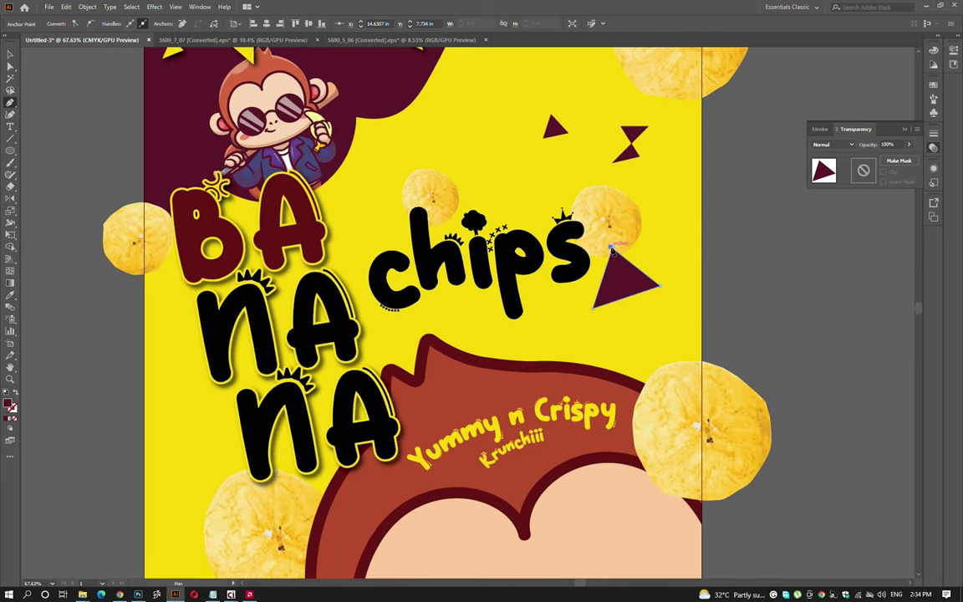
pyautogui.moveTo(92, 426); pyautogui.dragTo(251, 210)
# - Draw a white zigzag shape at the left edge with a drop shadow
pyautogui.click(249, 209)
pyautogui.click(322, 259)
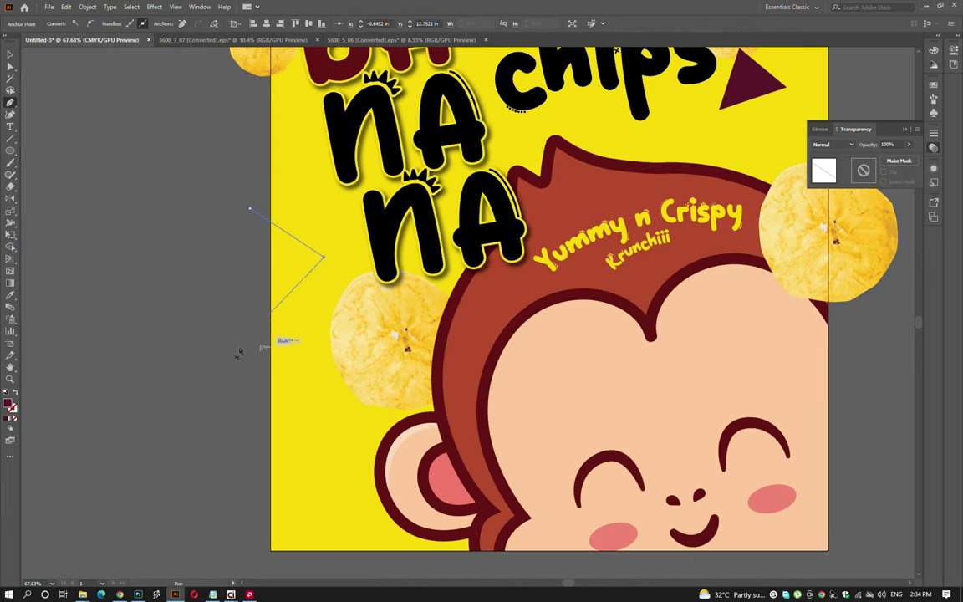
pyautogui.click(229, 368)
pyautogui.click(298, 365)
pyautogui.click(216, 413)
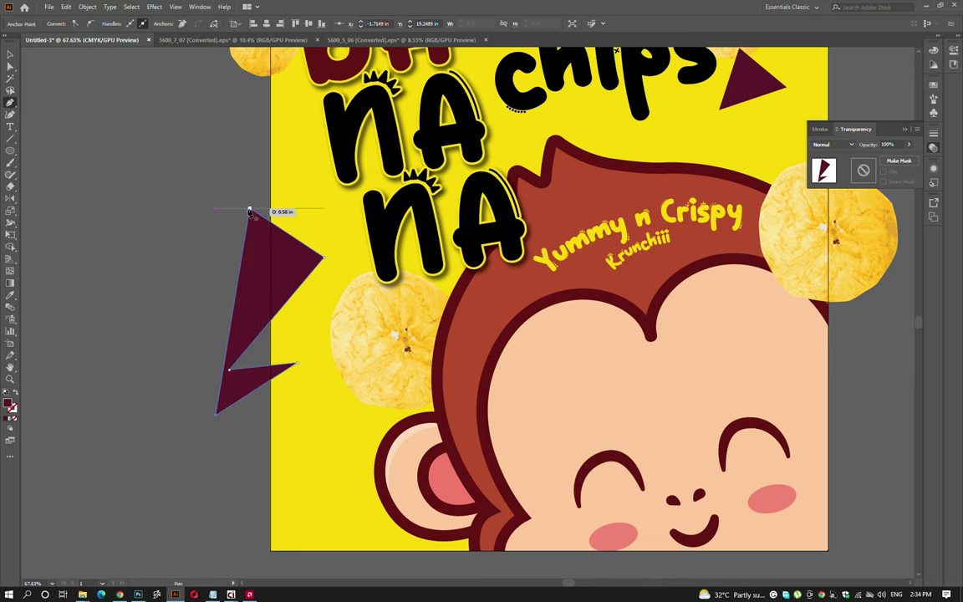
pyautogui.press('d')
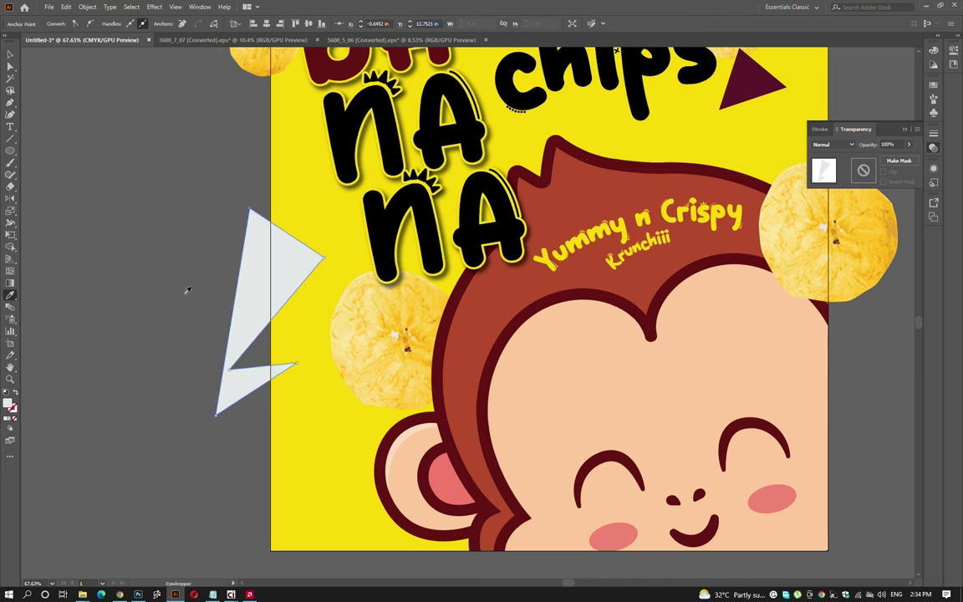
pyautogui.scroll(3, 183, 286)
pyautogui.click(154, 6)
pyautogui.click(78, 252)
pyautogui.scroll(-2, 178, 321)
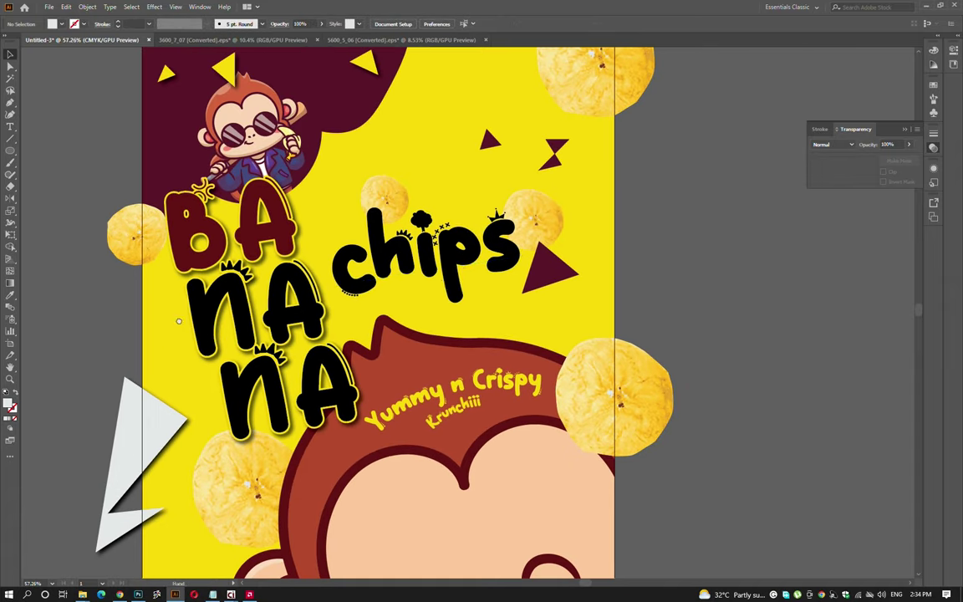
# - Give the chips triangles a drop shadow and recolour them white
pyautogui.click(552, 153)
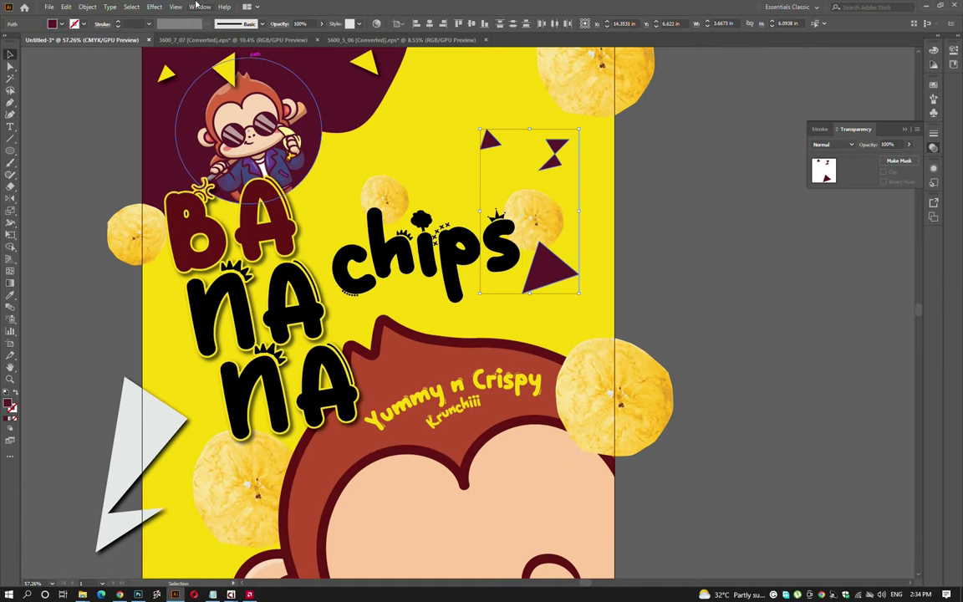
pyautogui.click(153, 7)
pyautogui.click(424, 154)
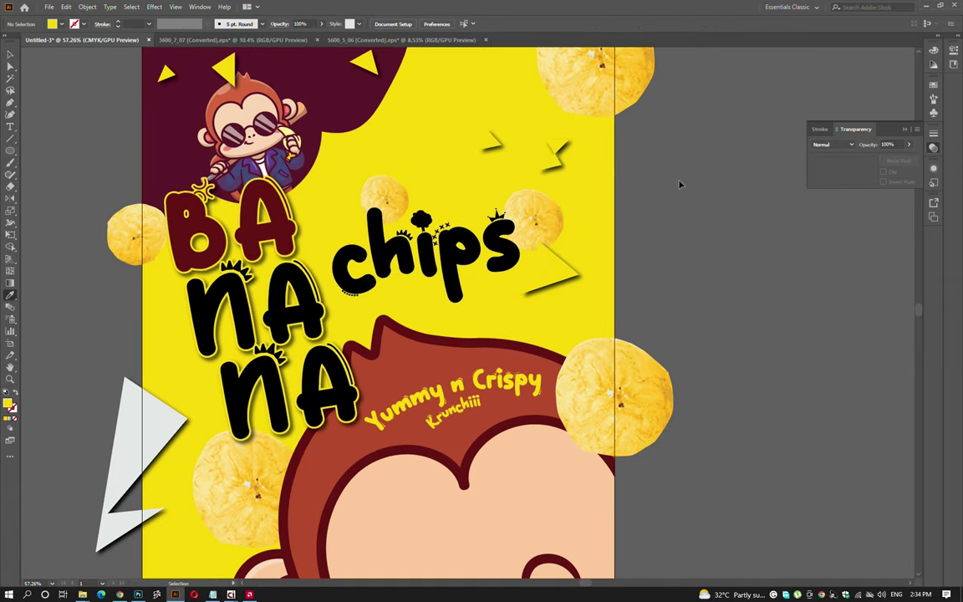
pyautogui.click(362, 63)
pyautogui.click(131, 418)
pyautogui.hotkey('ctrl', 'shift', 'a')
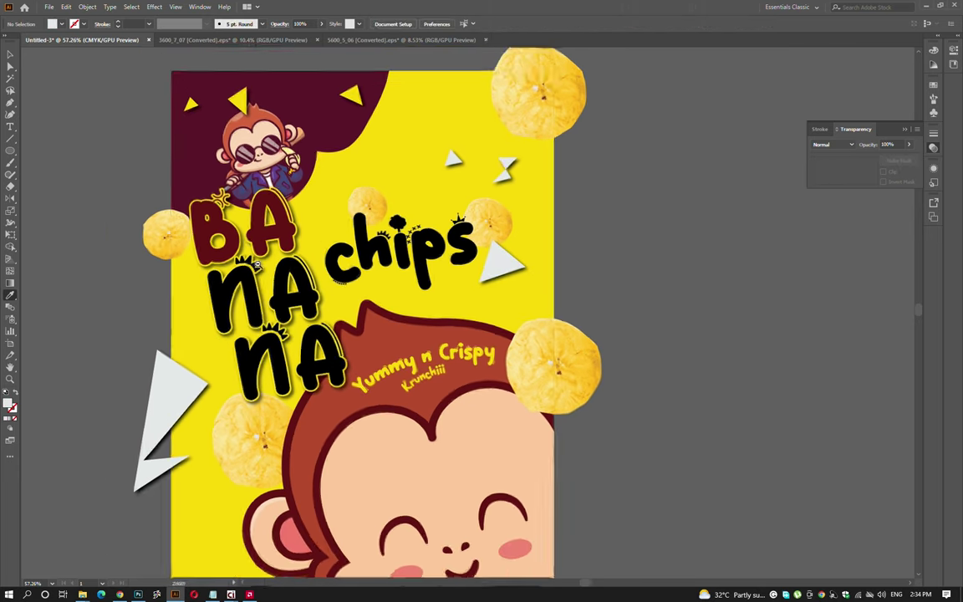
pyautogui.scroll(-2, 611, 212)
pyautogui.scroll(-2, 617, 273)
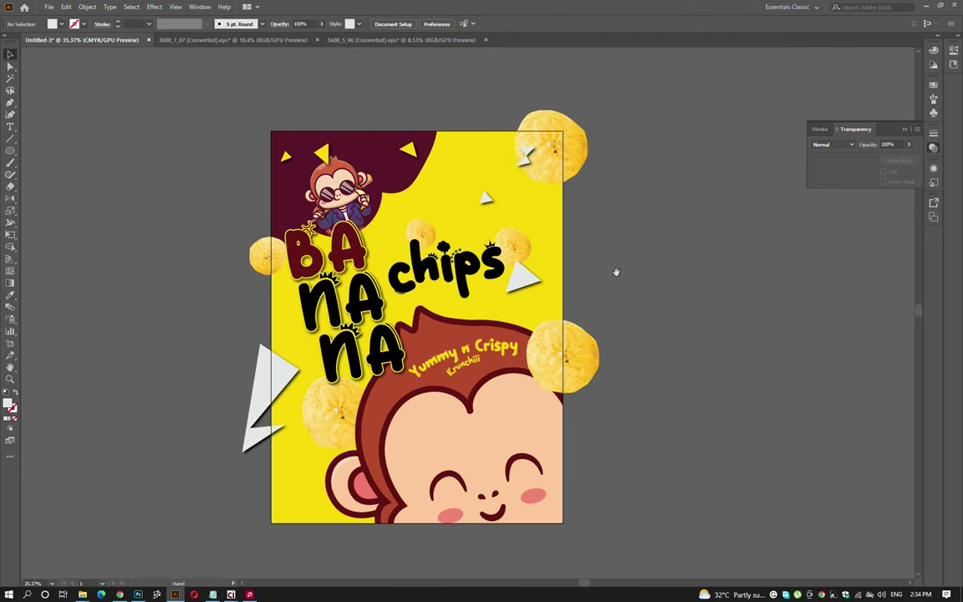
pyautogui.scroll(5, 364, 415)
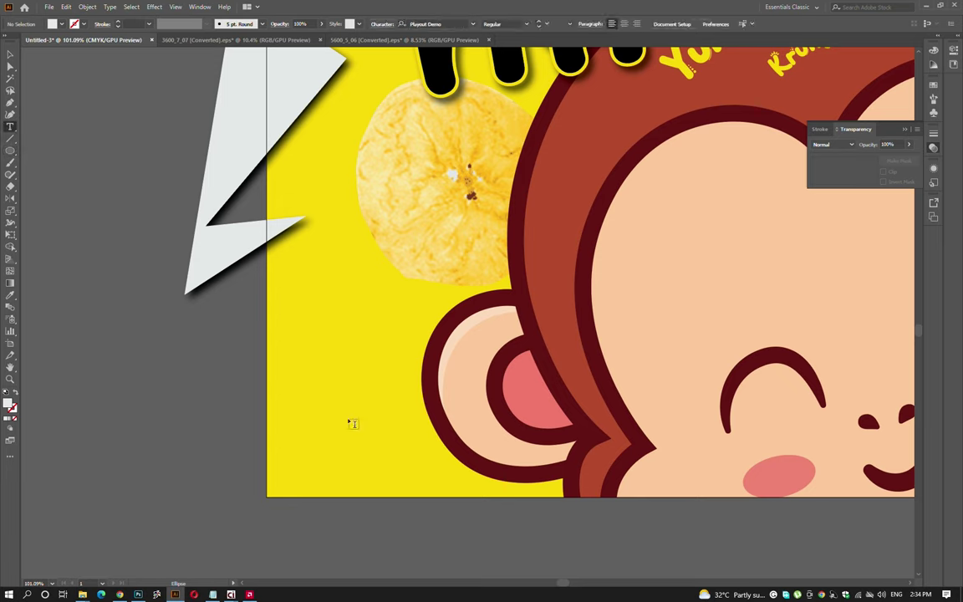
# - Add an enlarged '30gm' label in Poppins, rotated vertical in the lower-left corner
pyautogui.click(353, 424)
pyautogui.write('ab')
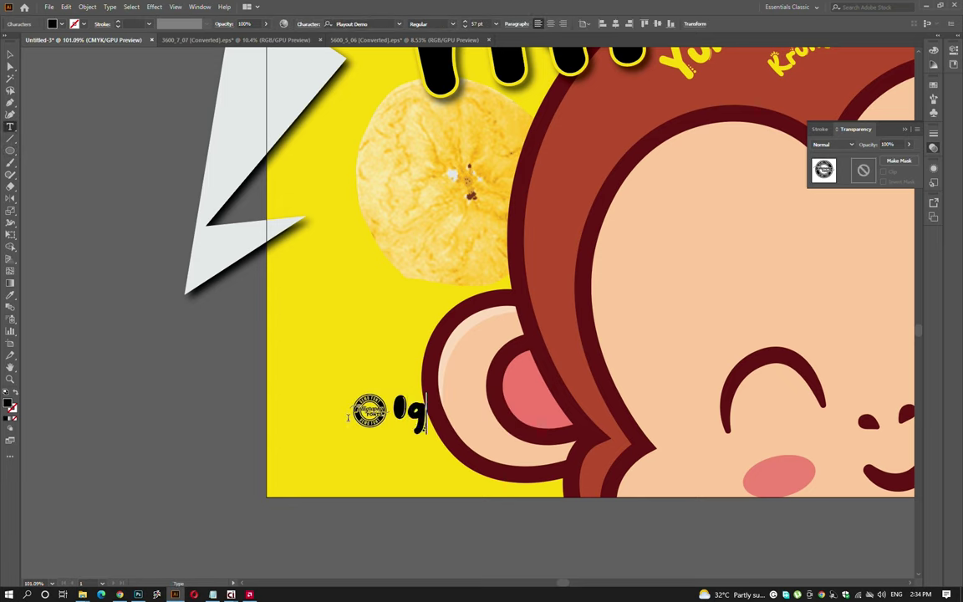
pyautogui.write('Poppins')
pyautogui.press('Return')
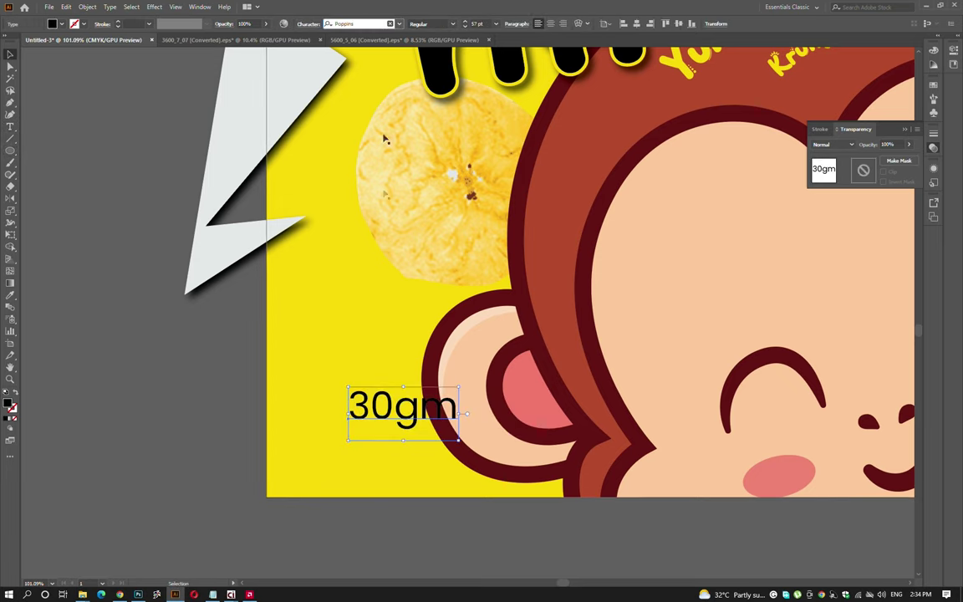
pyautogui.moveTo(401, 409); pyautogui.dragTo(337, 443)
pyautogui.moveTo(387, 422)
pyautogui.mouseDown()
pyautogui.moveTo(440, 397)
pyautogui.moveTo(402, 343)
pyautogui.mouseUp()
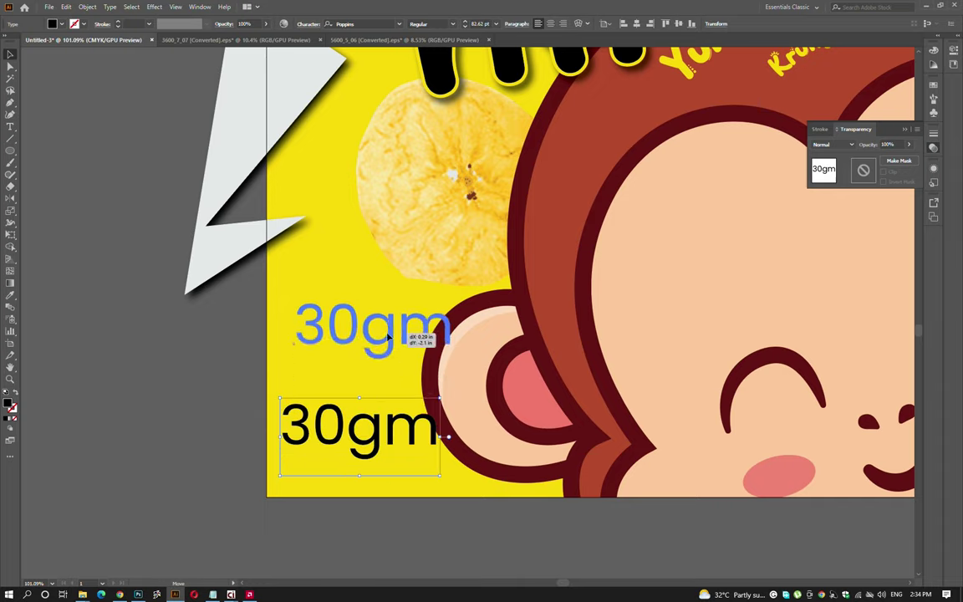
pyautogui.moveTo(447, 368); pyautogui.dragTo(367, 251)
pyautogui.moveTo(276, 249)
pyautogui.mouseDown()
pyautogui.moveTo(362, 368)
pyautogui.moveTo(343, 389)
pyautogui.mouseUp()
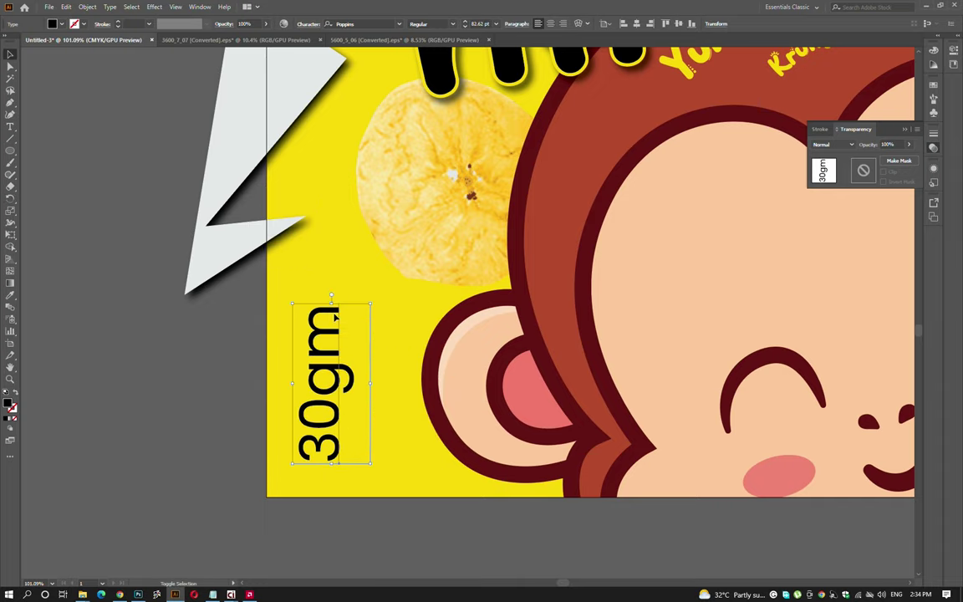
pyautogui.scroll(-5, 412, 286)
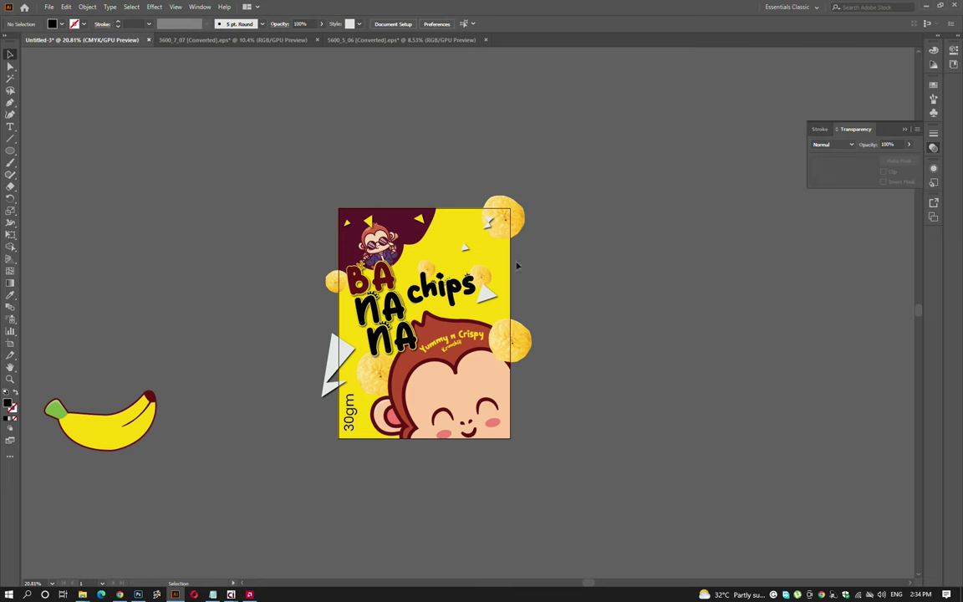
# - Clip the package artwork to the poster's edges
pyautogui.click(516, 265)
pyautogui.click(87, 7)
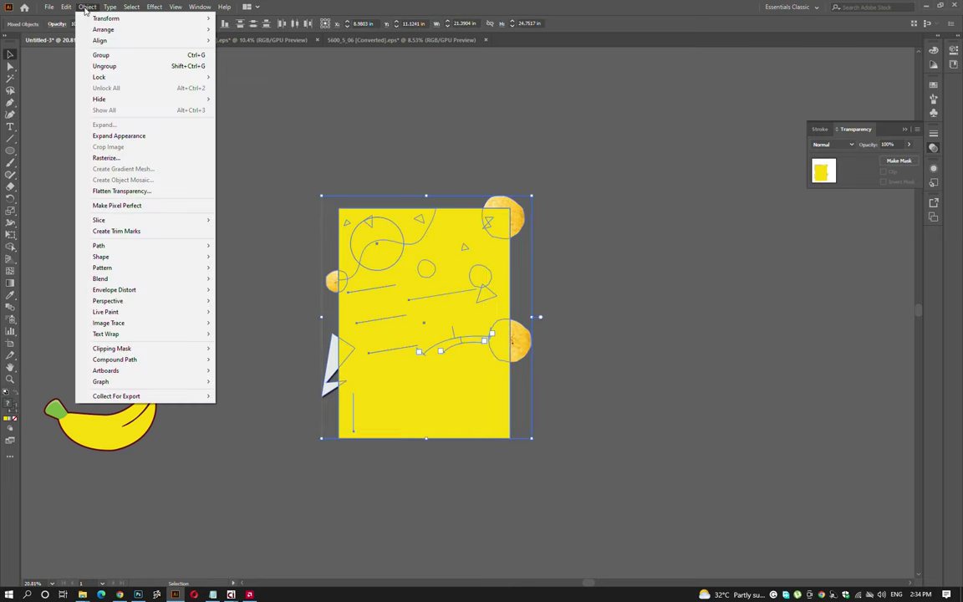
pyautogui.moveTo(112, 348)
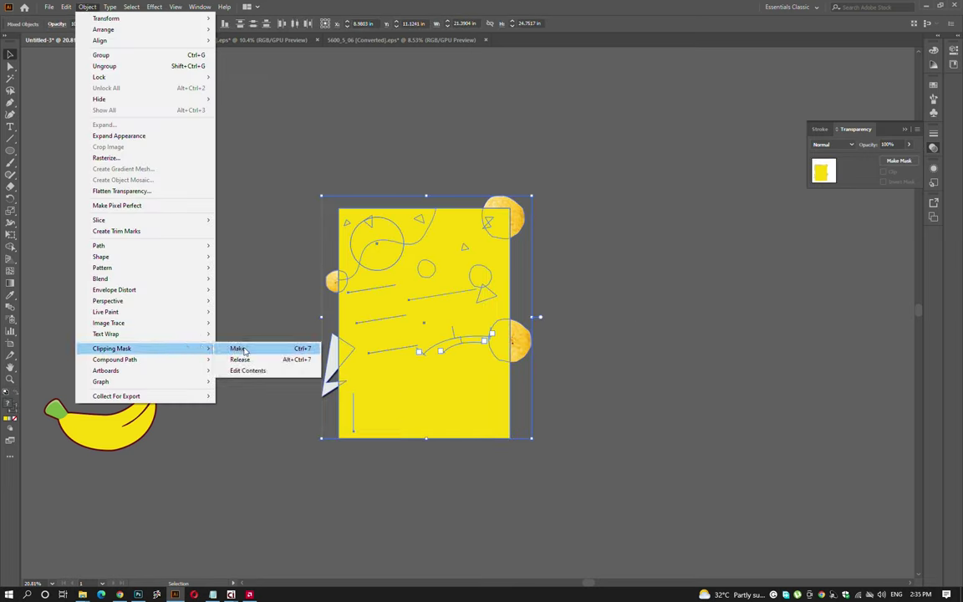
pyautogui.click(238, 349)
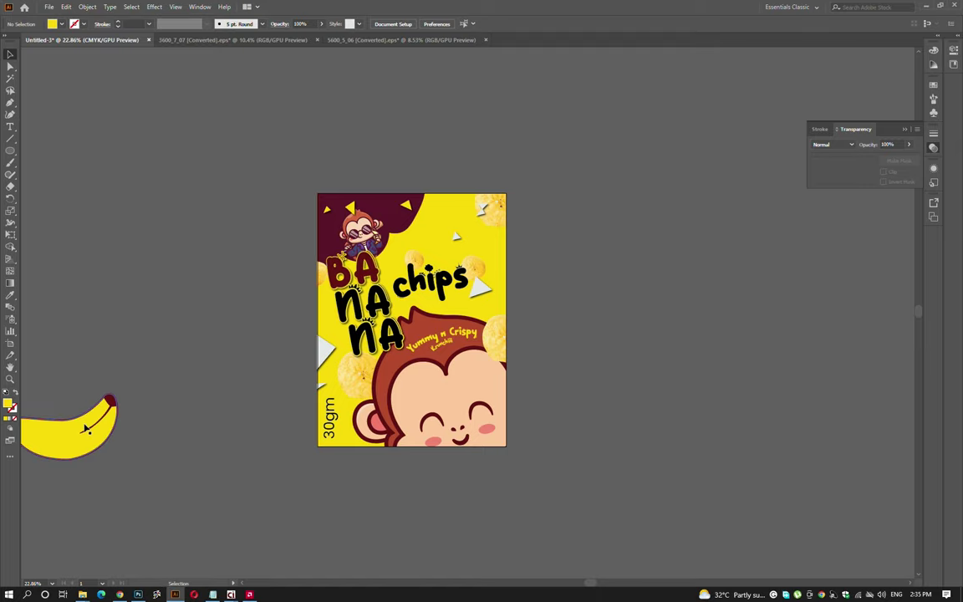
# - Scale the banana down and move it onto the poster over the 30gm text
pyautogui.moveTo(87, 429); pyautogui.dragTo(251, 408)
pyautogui.moveTo(334, 435); pyautogui.dragTo(283, 423)
pyautogui.scroll(3, 283, 423)
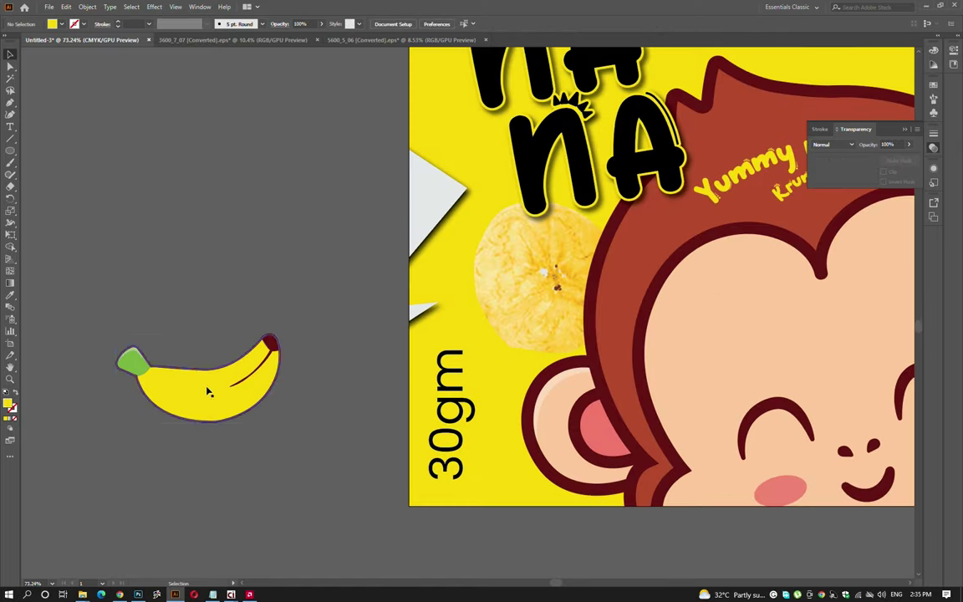
pyautogui.moveTo(209, 393)
pyautogui.mouseDown()
pyautogui.moveTo(469, 429)
pyautogui.moveTo(348, 286)
pyautogui.mouseUp()
pyautogui.doubleClick(348, 286)
pyautogui.scroll(2, 501, 250)
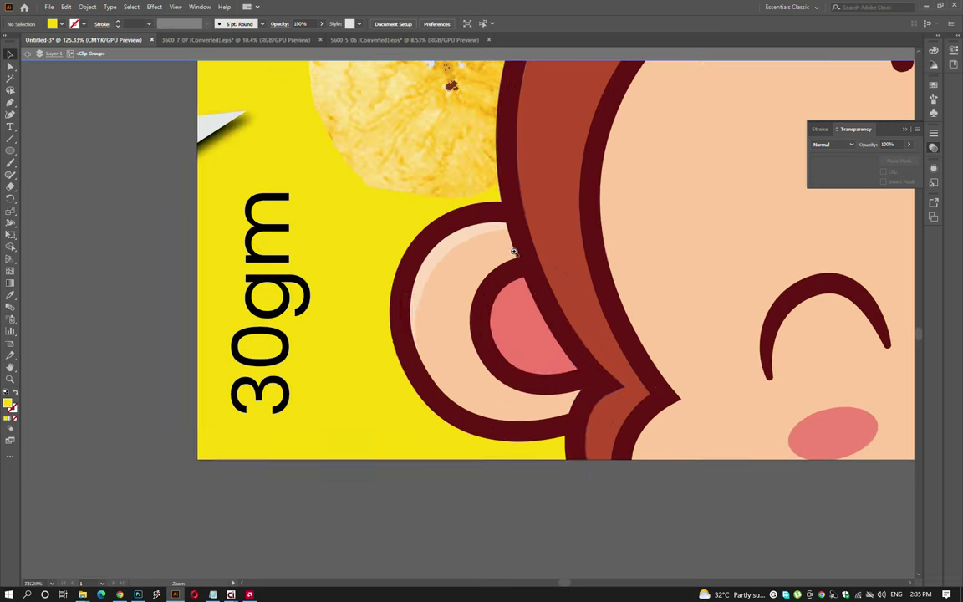
pyautogui.moveTo(513, 251); pyautogui.dragTo(269, 210)
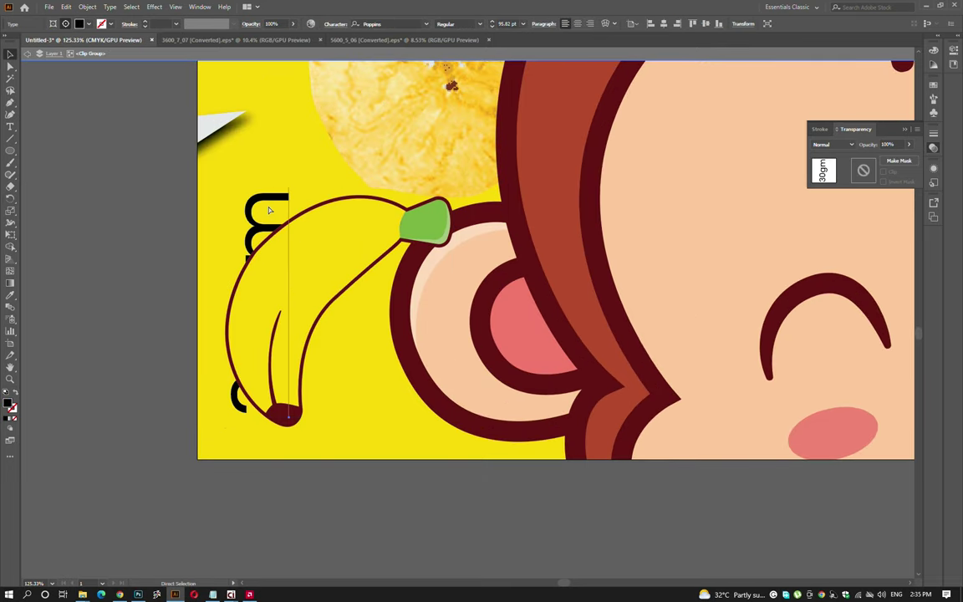
# - Bring the 30gm text to the front and turn the banana upright to frame it
pyautogui.hotkey('ctrl', 'shift', ']')
pyautogui.click(387, 279)
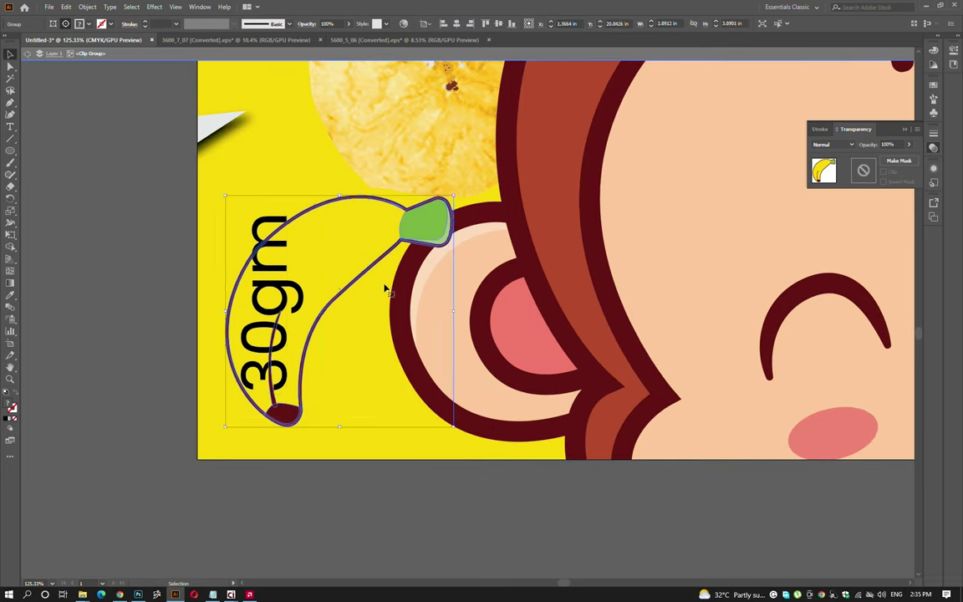
pyautogui.moveTo(317, 258)
pyautogui.mouseDown()
pyautogui.moveTo(326, 260)
pyautogui.moveTo(311, 256)
pyautogui.mouseUp()
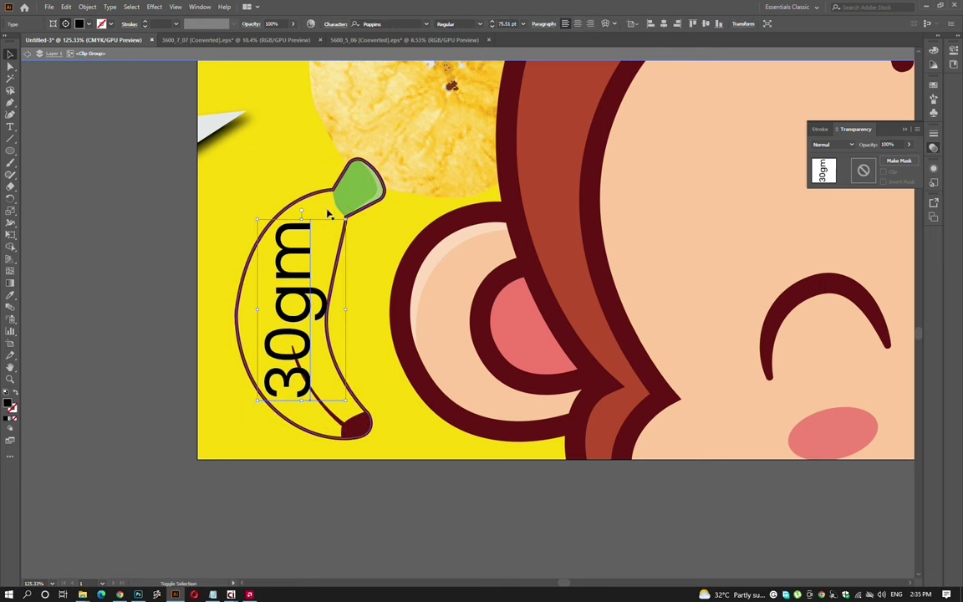
pyautogui.moveTo(391, 296); pyautogui.dragTo(122, 317)
pyautogui.click(122, 317)
# - Shrink the 30gm text to fit inside the banana outline
pyautogui.click(316, 402)
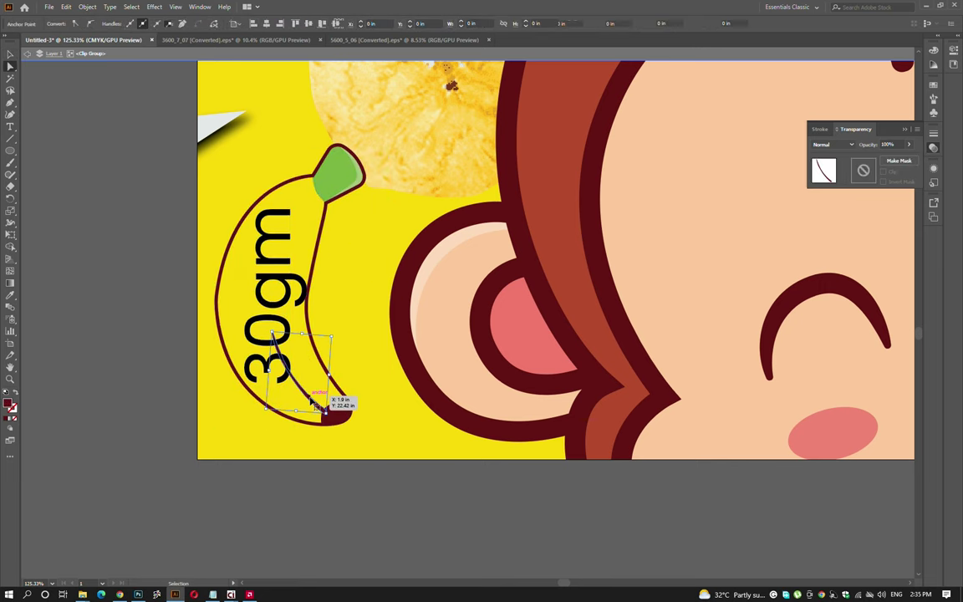
pyautogui.click(268, 275)
pyautogui.press('v')
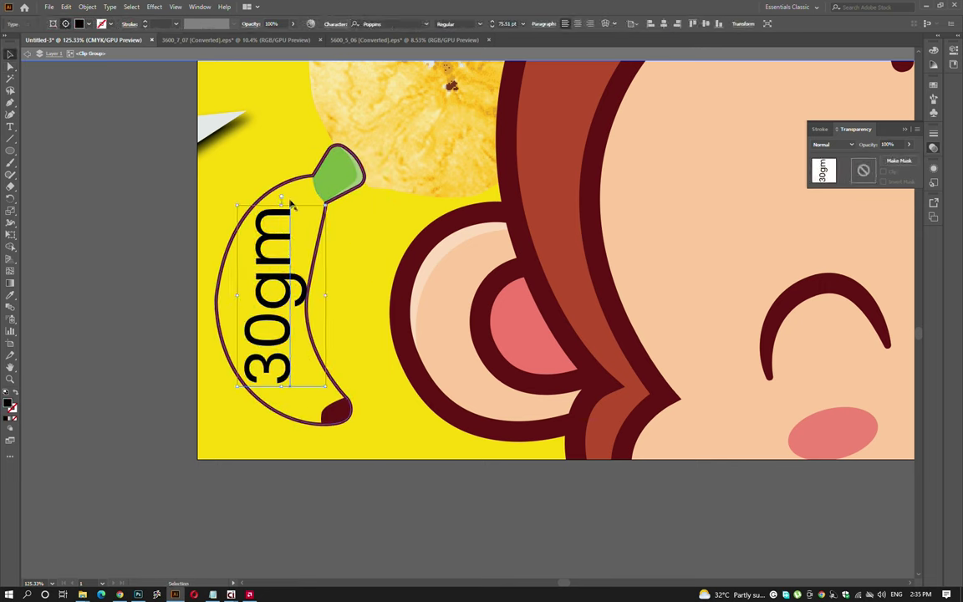
pyautogui.moveTo(326, 204); pyautogui.dragTo(307, 226)
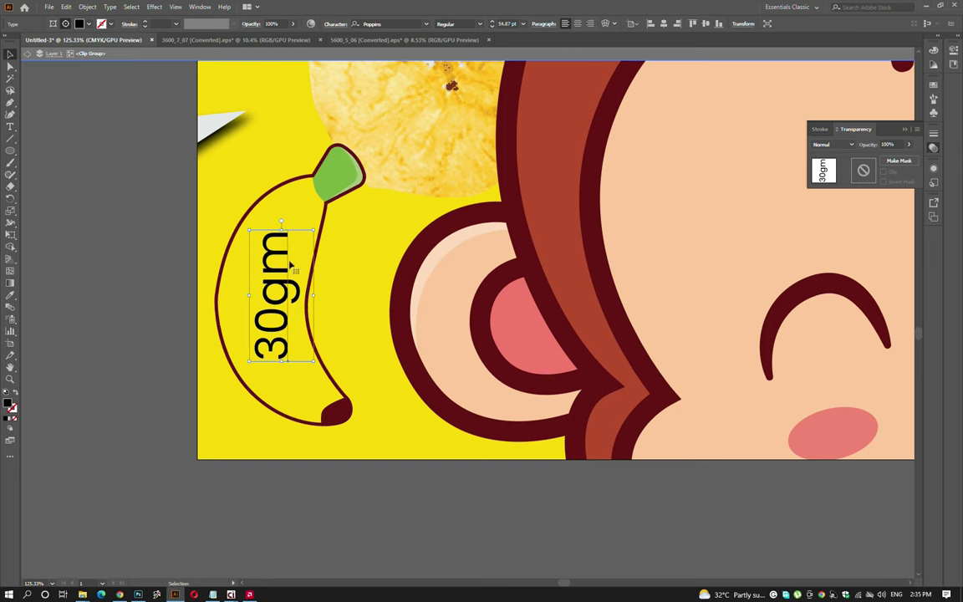
pyautogui.click(301, 337)
pyautogui.scroll(-3, 250, 276)
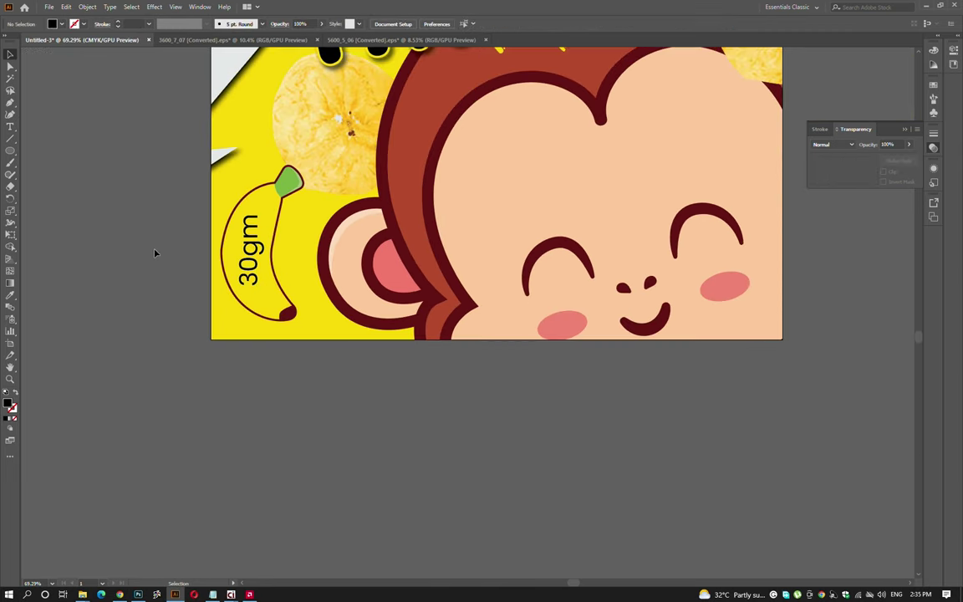
# - Eyedrop the background yellow into the banana badge, then deselect and zoom out
pyautogui.click(289, 316)
pyautogui.press('i')
pyautogui.click(296, 334)
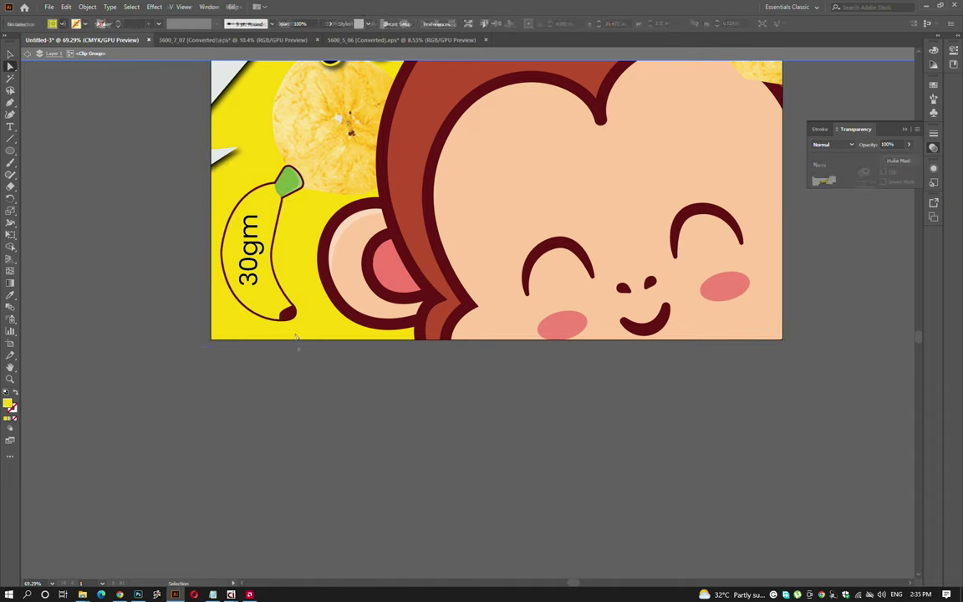
pyautogui.click(288, 316)
pyautogui.click(154, 6)
pyautogui.click(224, 83)
pyautogui.scroll(-3, 308, 350)
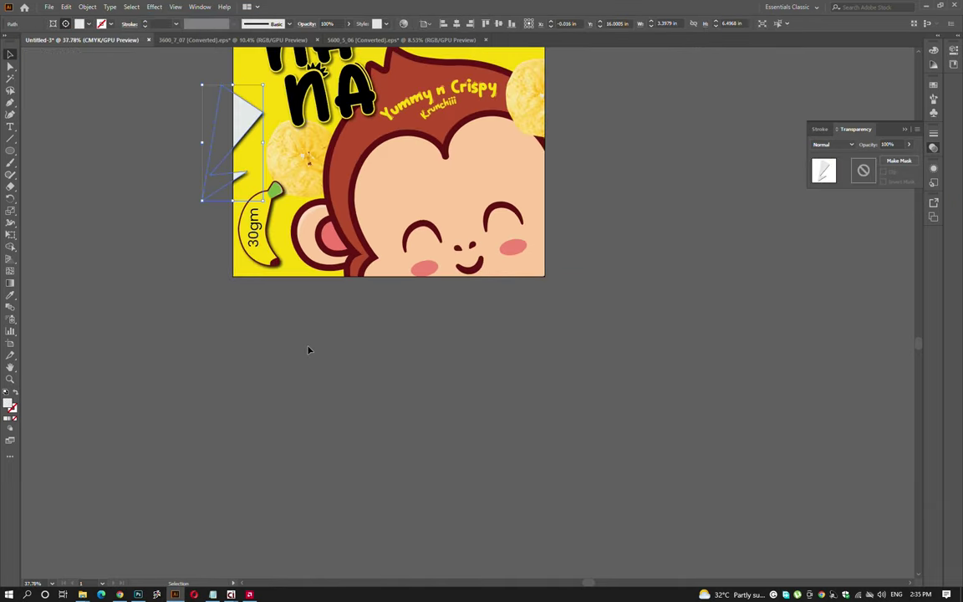
pyautogui.scroll(-5, 308, 351)
pyautogui.scroll(2, 452, 318)
# - Paste the banana chips package artwork into the Place Your Design Here.psb file
pyautogui.click(416, 337)
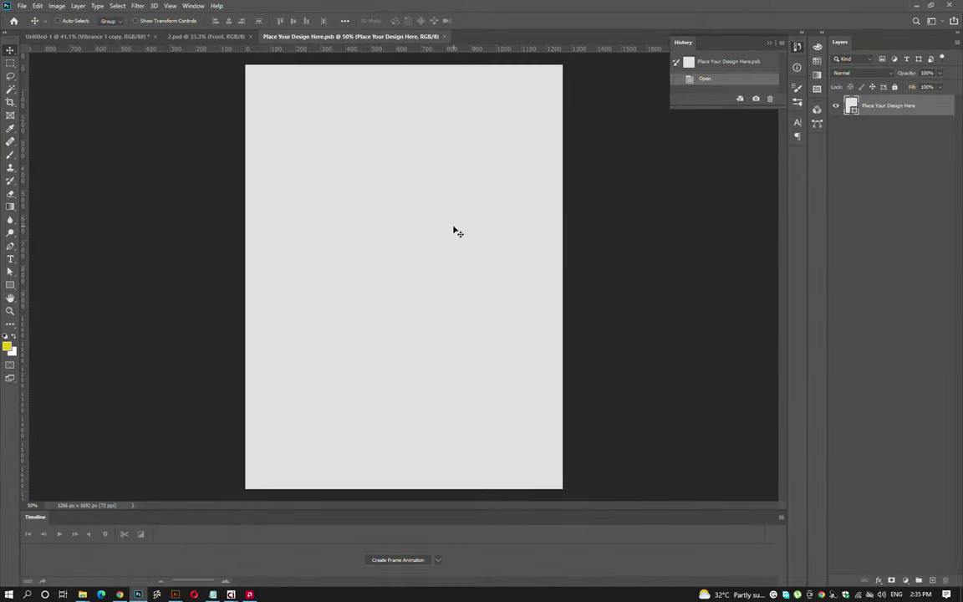
pyautogui.hotkey('ctrl', 'v')
pyautogui.press('Return')
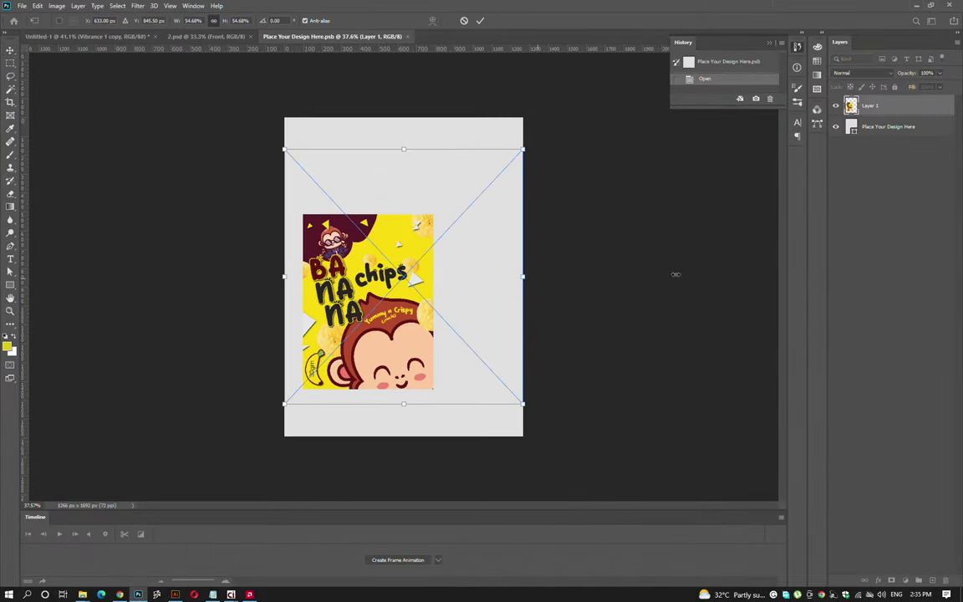
pyautogui.press('Return')
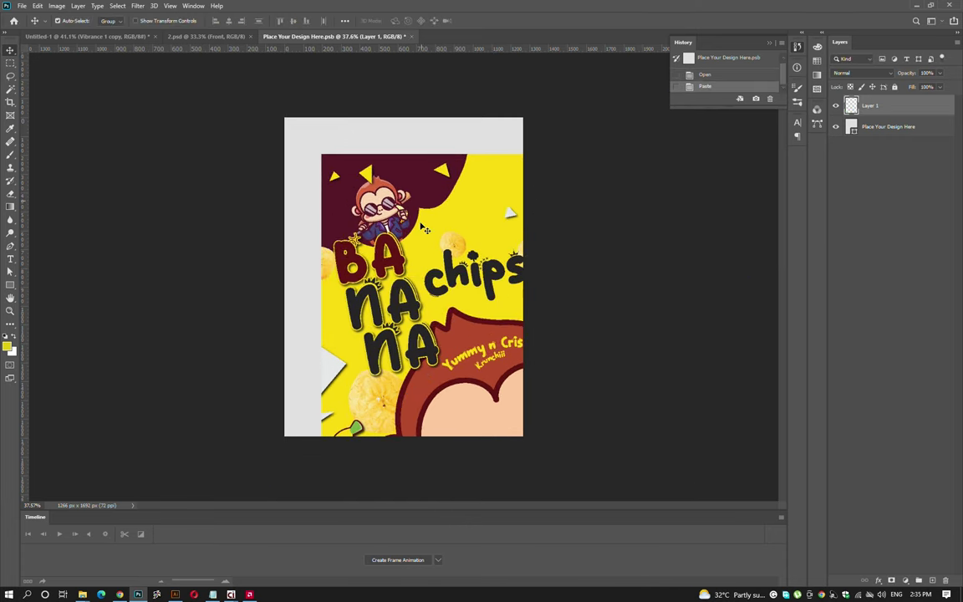
# - Move and scale the pasted artwork to fit the design area, then save it
pyautogui.moveTo(425, 229); pyautogui.dragTo(388, 192)
pyautogui.hotkey('ctrl', 't')
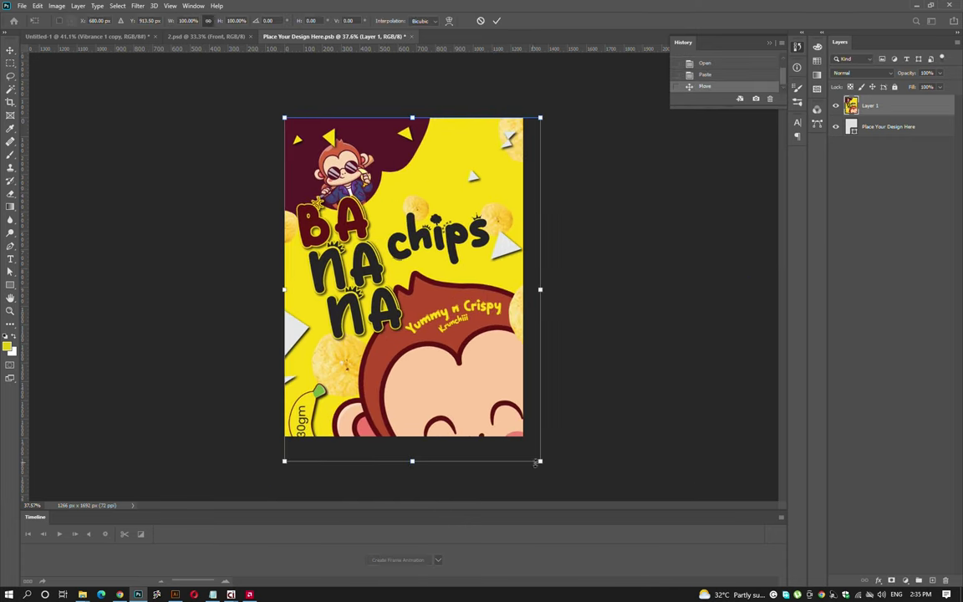
pyautogui.moveTo(535, 463); pyautogui.dragTo(527, 438)
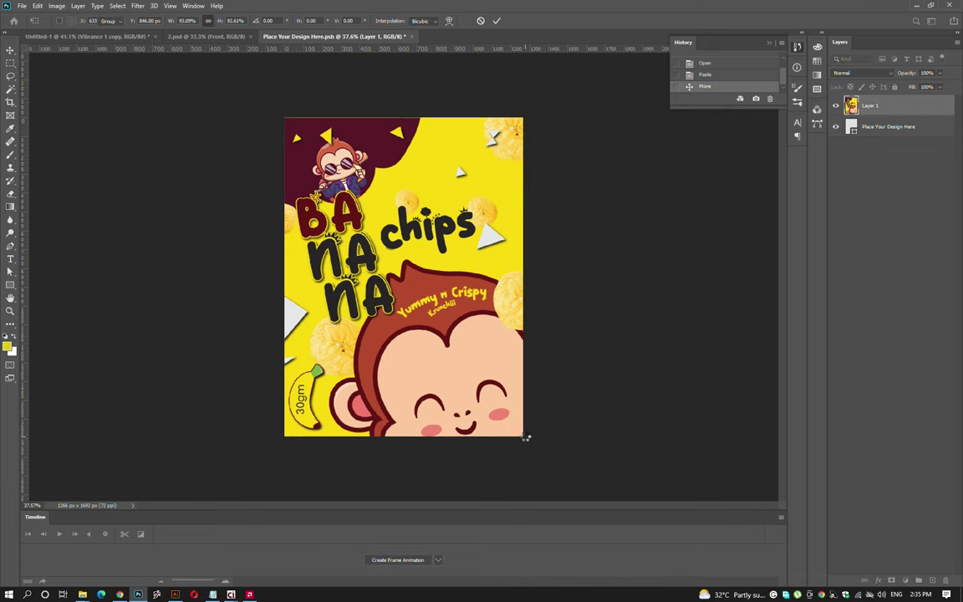
pyautogui.hotkey('ctrl', 's')
pyautogui.click(206, 37)
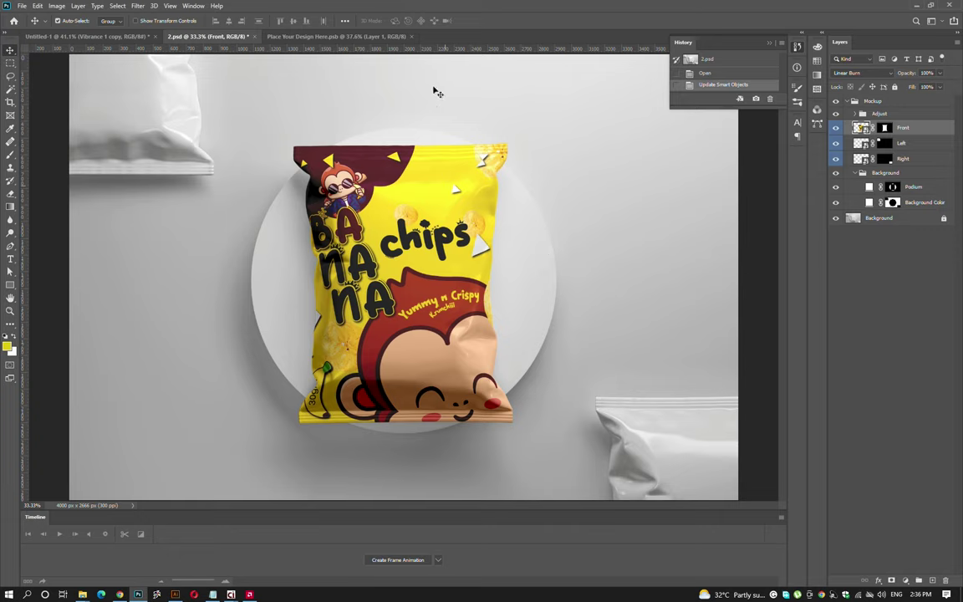
# - Put the banana chips design into the left bag's smart object and save it
pyautogui.doubleClick(861, 143)
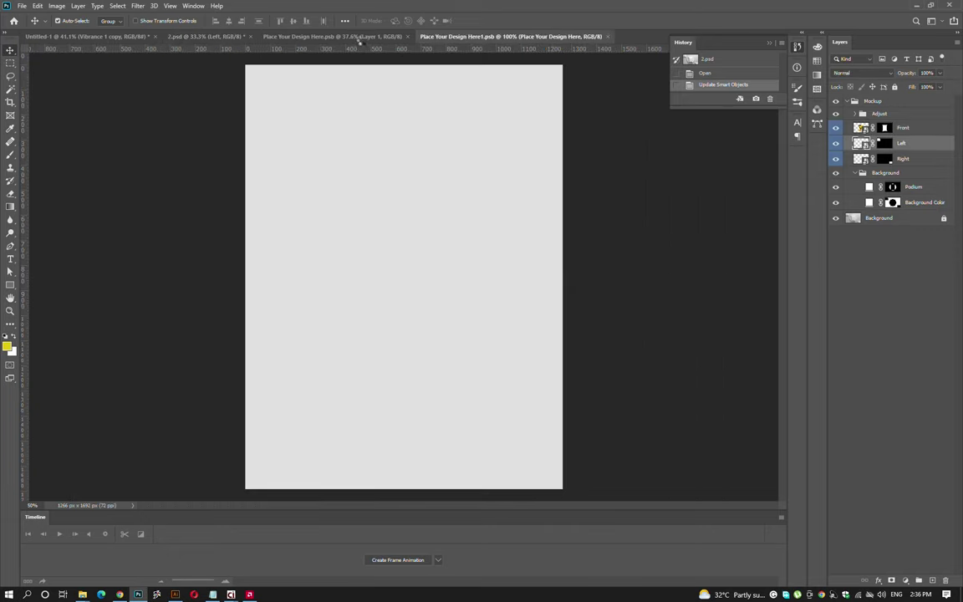
pyautogui.click(335, 36)
pyautogui.click(493, 37)
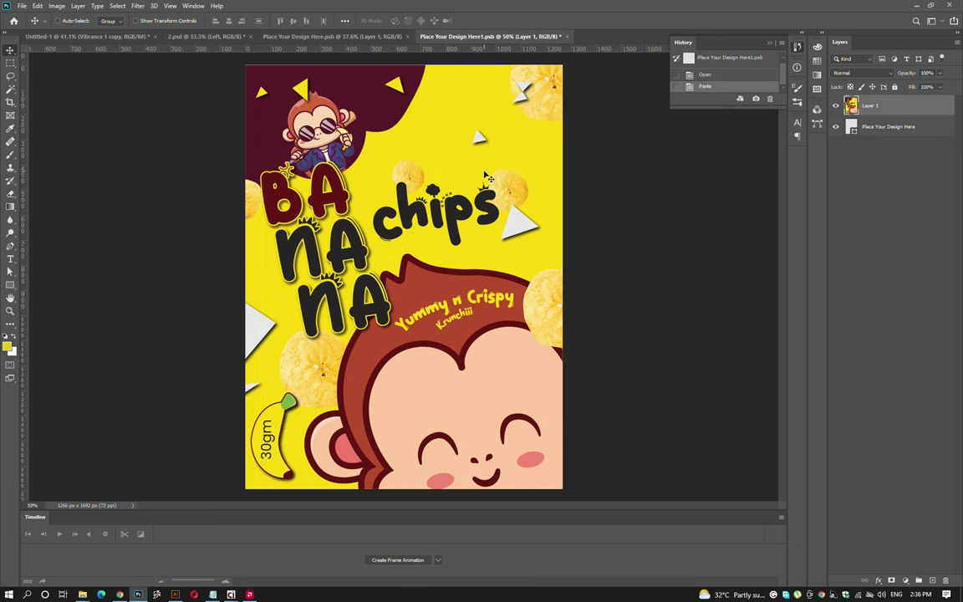
pyautogui.hotkey('ctrl', 'w')
pyautogui.press('Return')
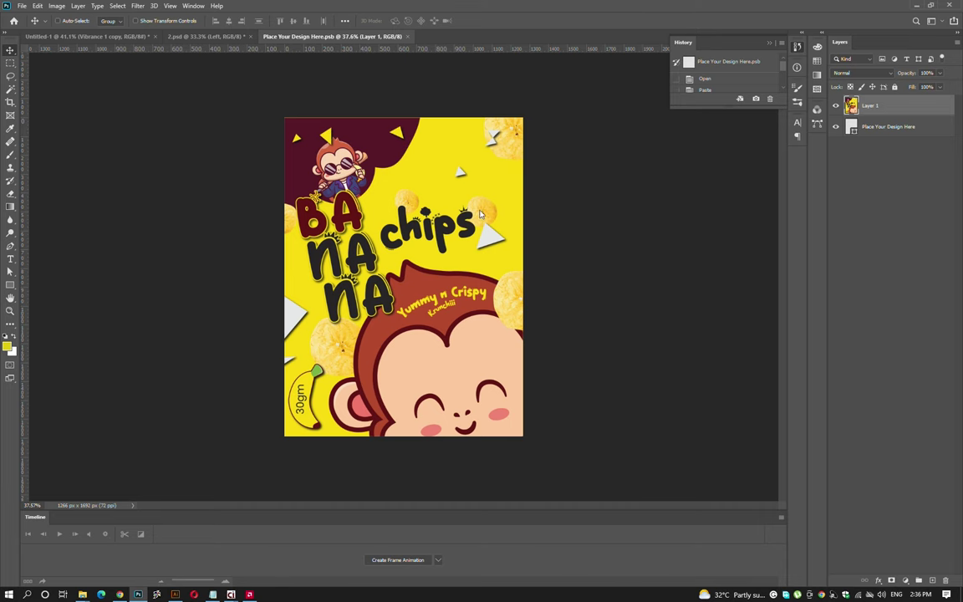
pyautogui.hotkey('ctrl', 'w')
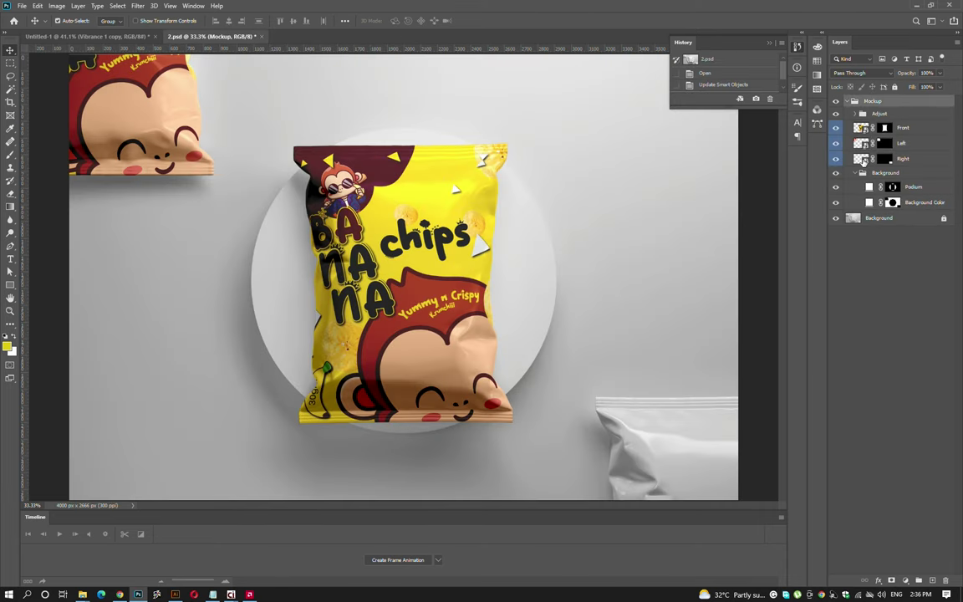
# - Paste the design into the right bag's smart object, save and close it
pyautogui.doubleClick(863, 159)
pyautogui.hotkey('ctrl', 'v')
pyautogui.hotkey('ctrl', 'w')
pyautogui.press('Return')
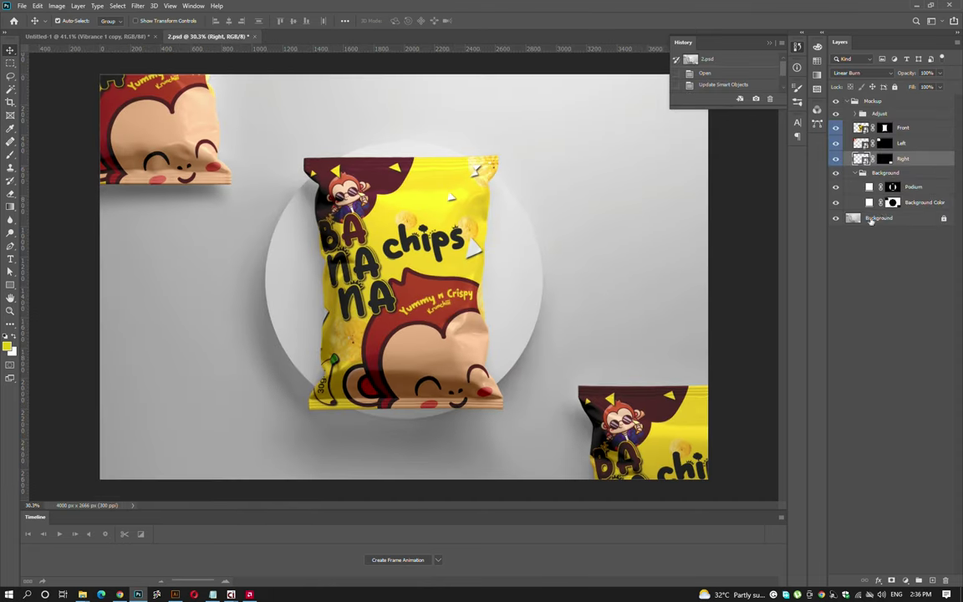
# - Set the mockup Background Color fill to the bag's bright yellow
pyautogui.doubleClick(869, 202)
pyautogui.click(418, 176)
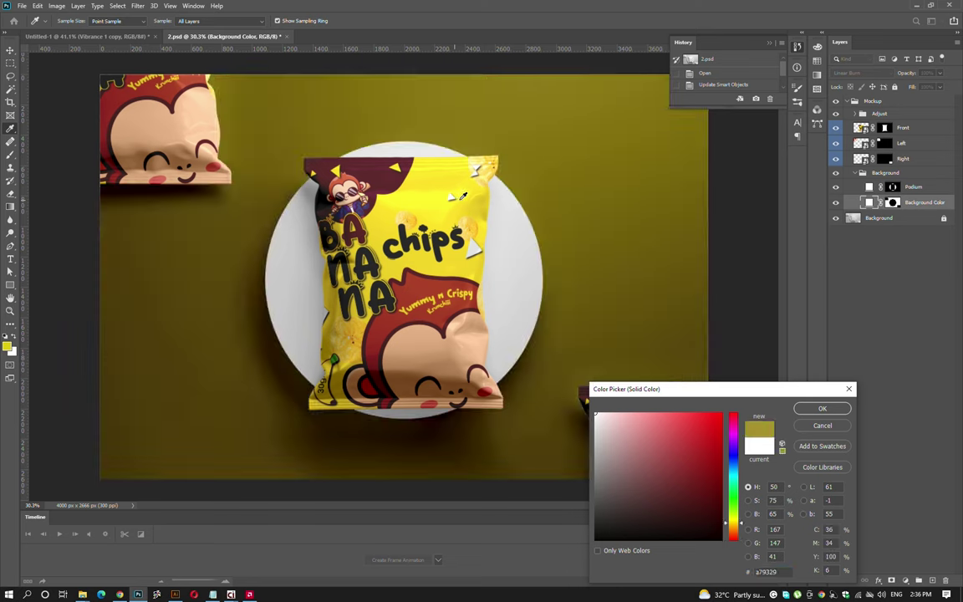
pyautogui.click(433, 198)
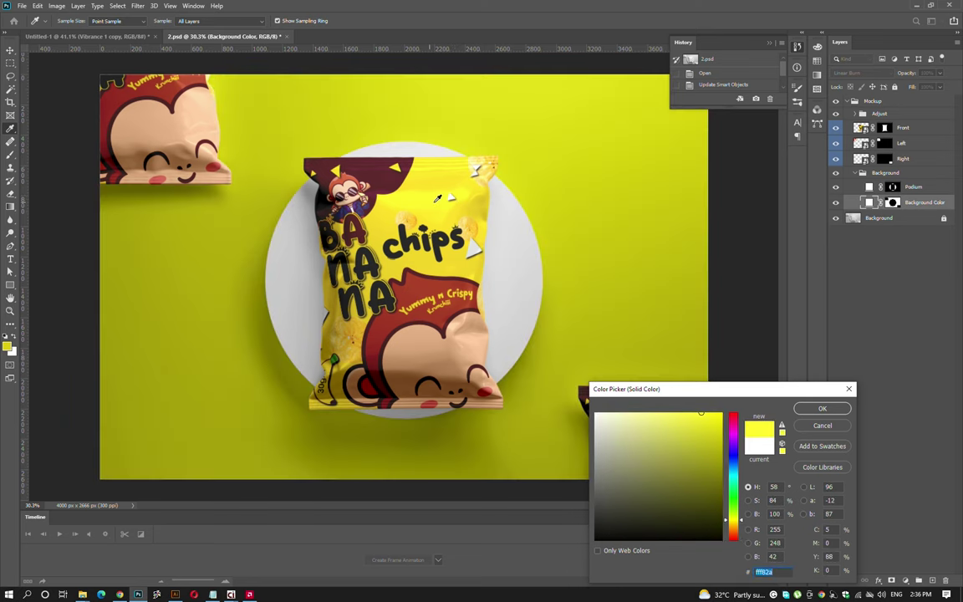
pyautogui.press('Return')
# - Set the Podium fill to a pale off-white (R240, G236, B232)
pyautogui.doubleClick(869, 187)
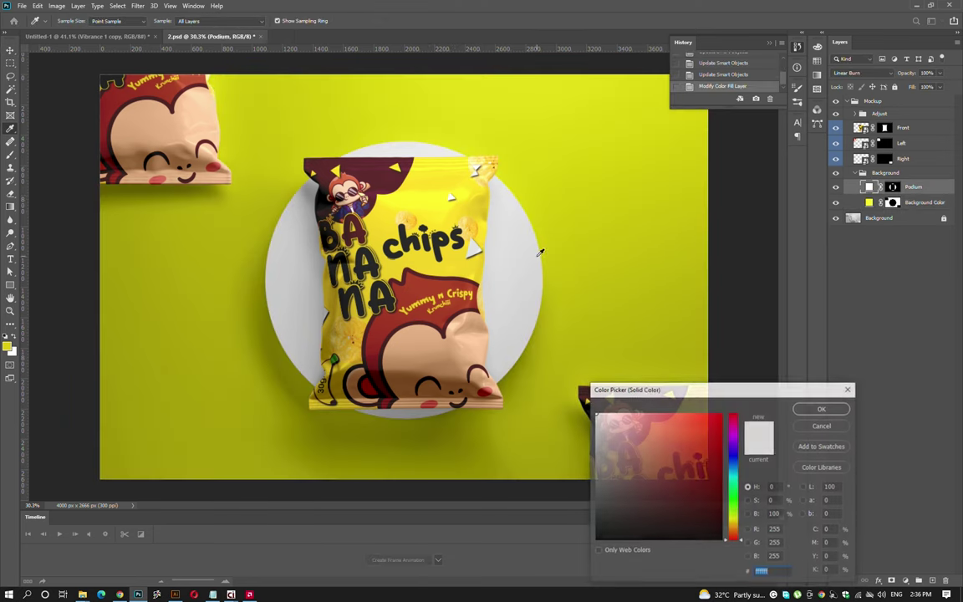
pyautogui.click(431, 281)
pyautogui.click(341, 169)
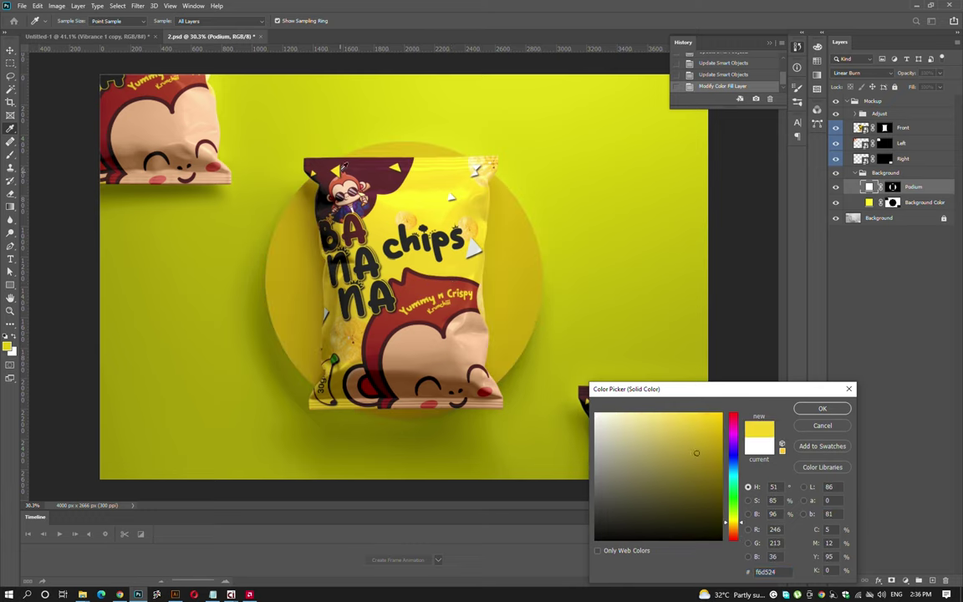
pyautogui.click(460, 329)
pyautogui.click(455, 320)
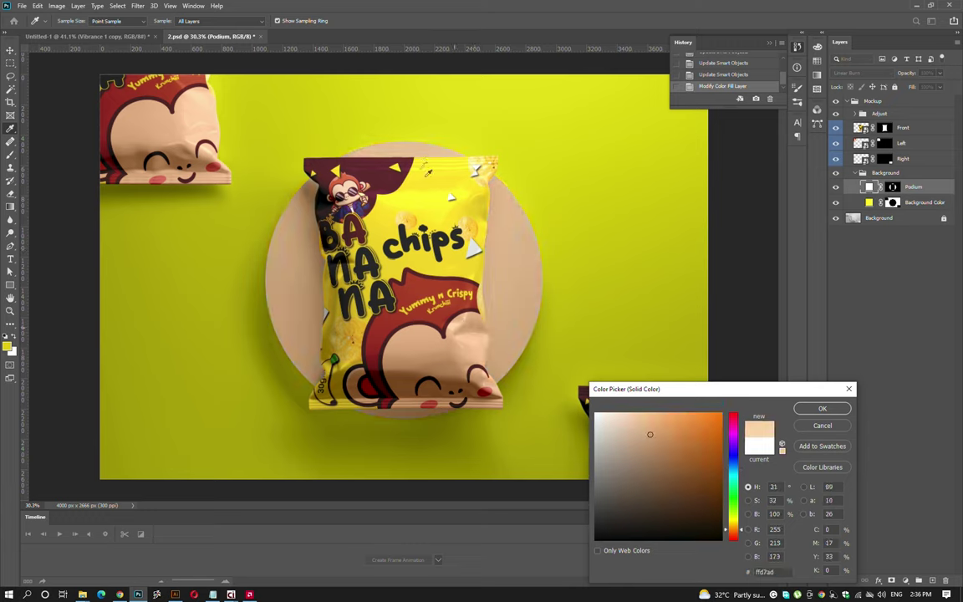
pyautogui.click(598, 410)
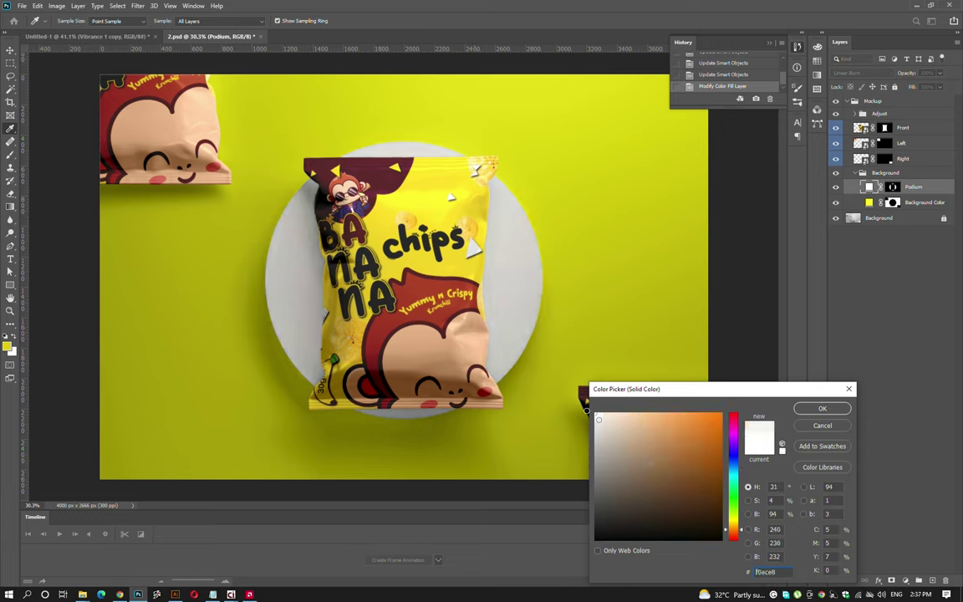
pyautogui.click(822, 408)
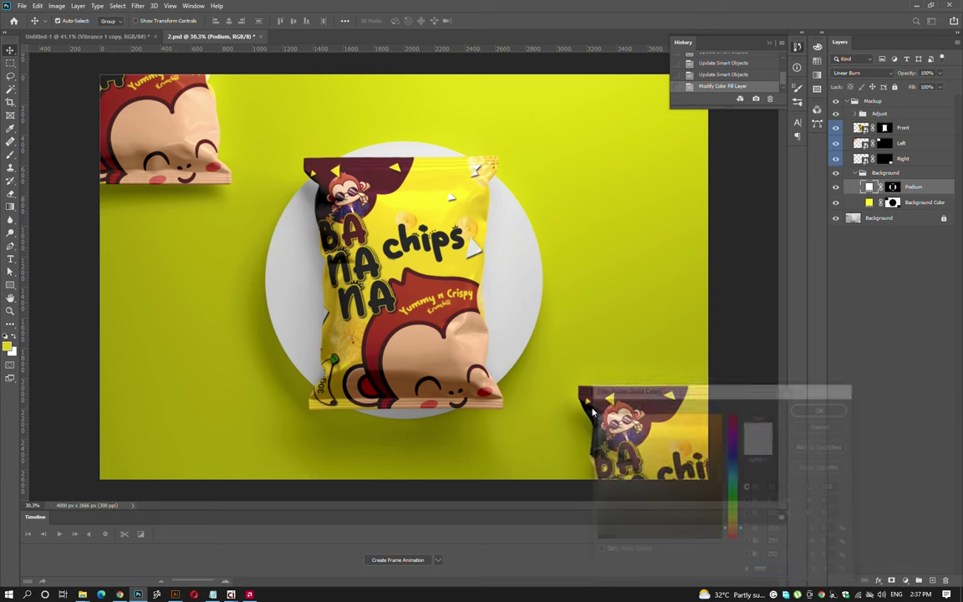
pyautogui.click(770, 46)
# - Narrow the front bag's design layer with Free Transform to fit its design area
pyautogui.doubleClick(860, 121)
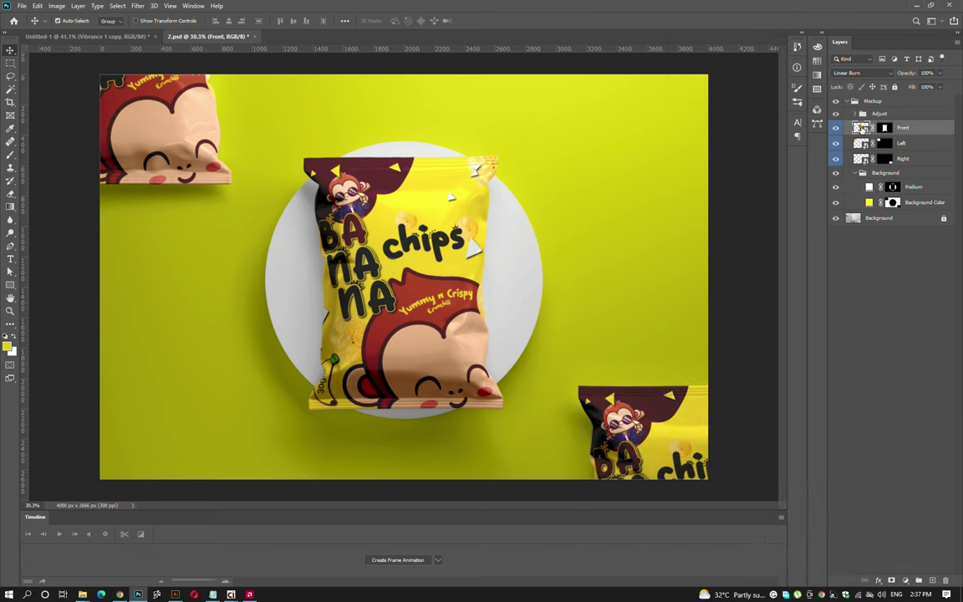
pyautogui.hotkey('ctrl', 't')
pyautogui.moveTo(245, 276); pyautogui.dragTo(270, 274)
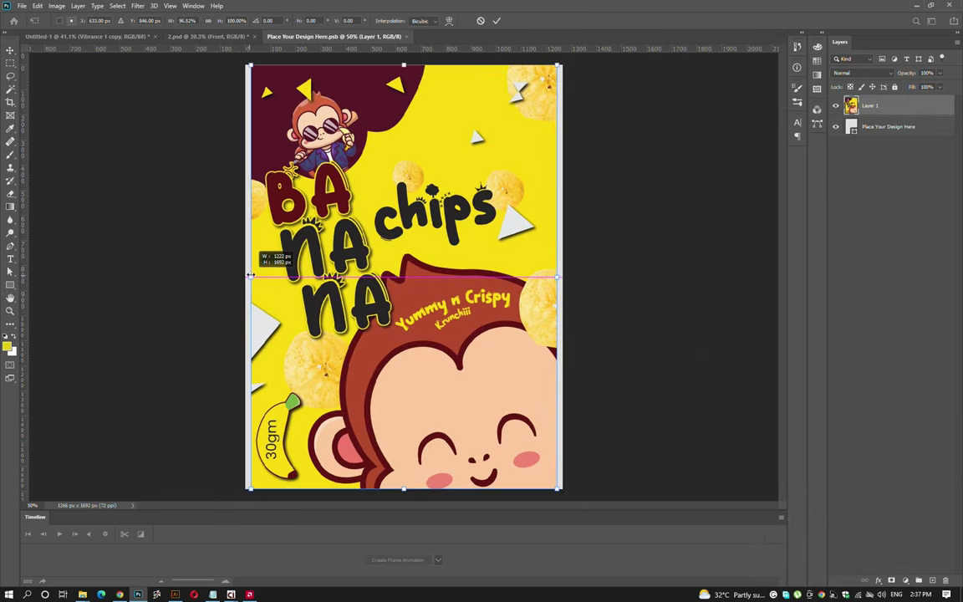
pyautogui.press('Return')
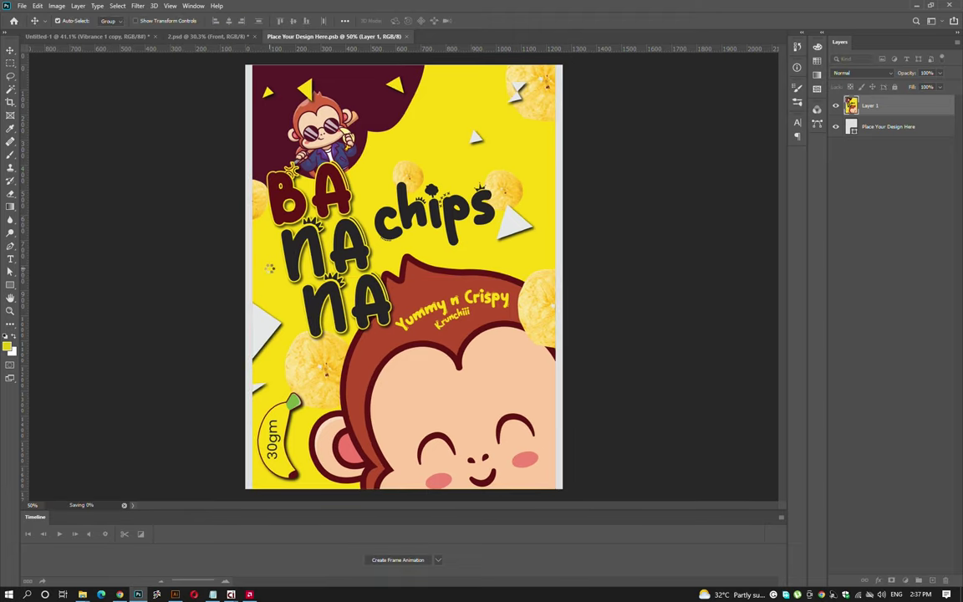